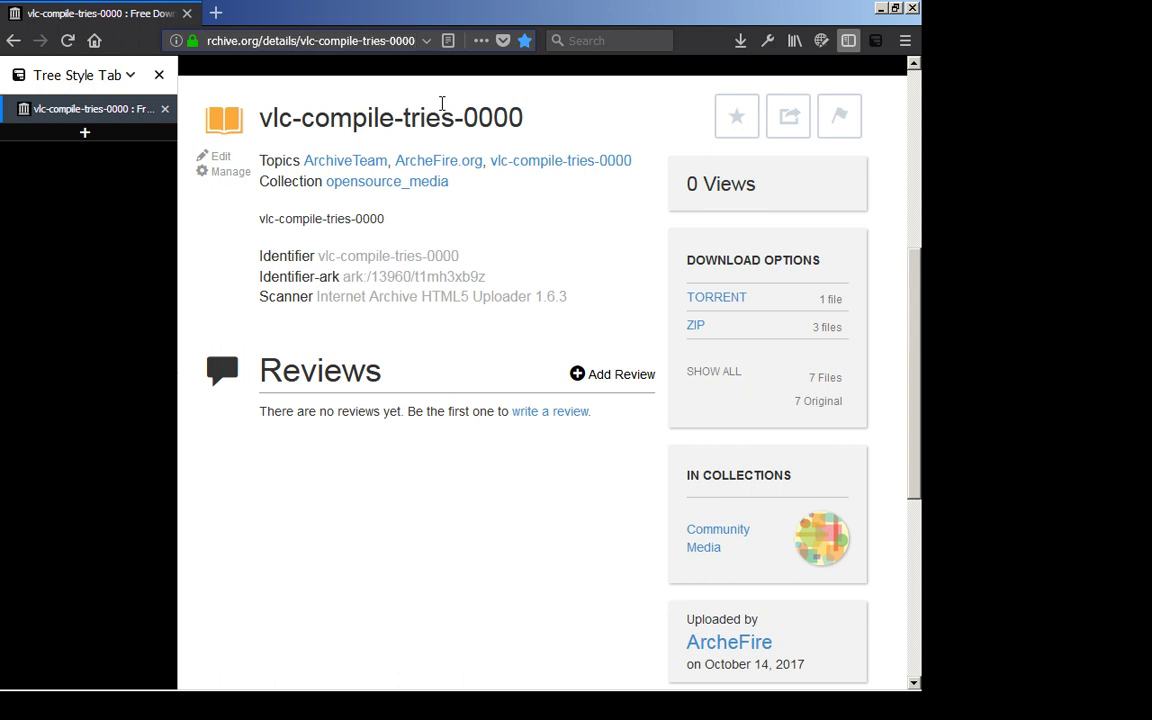
# List the ZIP downloads of the vlc-compile-tries-0000 item, and switch to the 7-Zip file manager at the root of drive F:
pyautogui.click(714, 330)
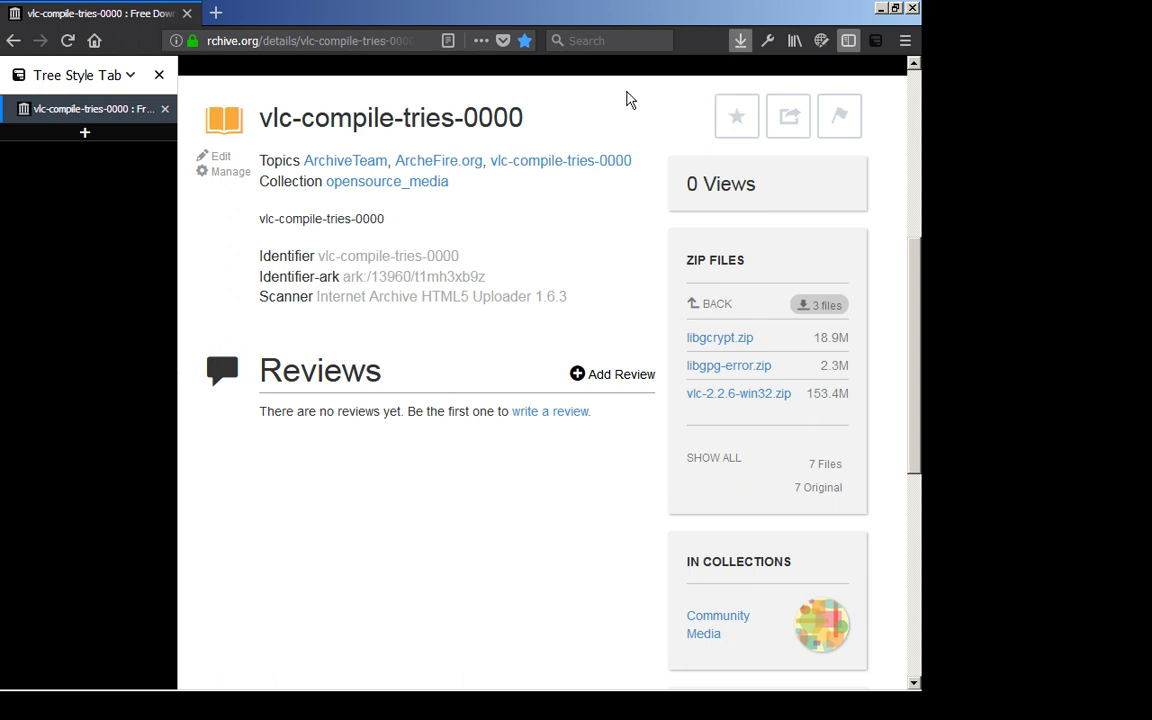
pyautogui.press('super+space')
pyautogui.press('Return')
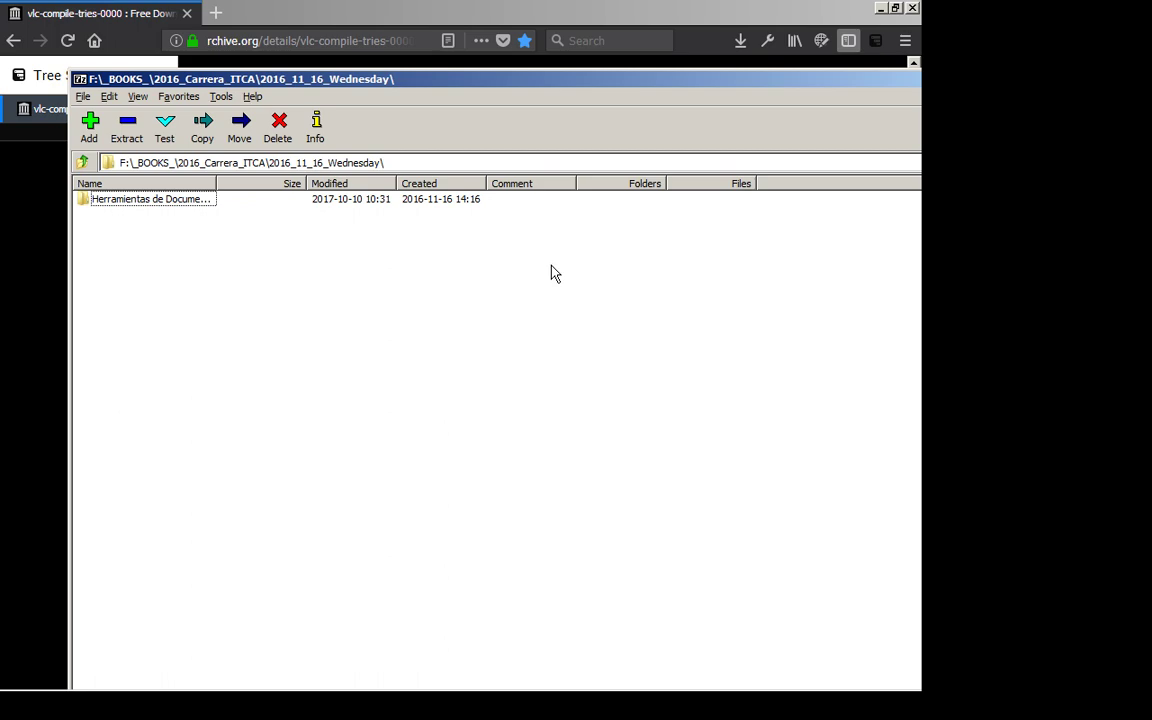
pyautogui.press('BackSpace')
pyautogui.press('BackSpace')
pyautogui.press('BackSpace')
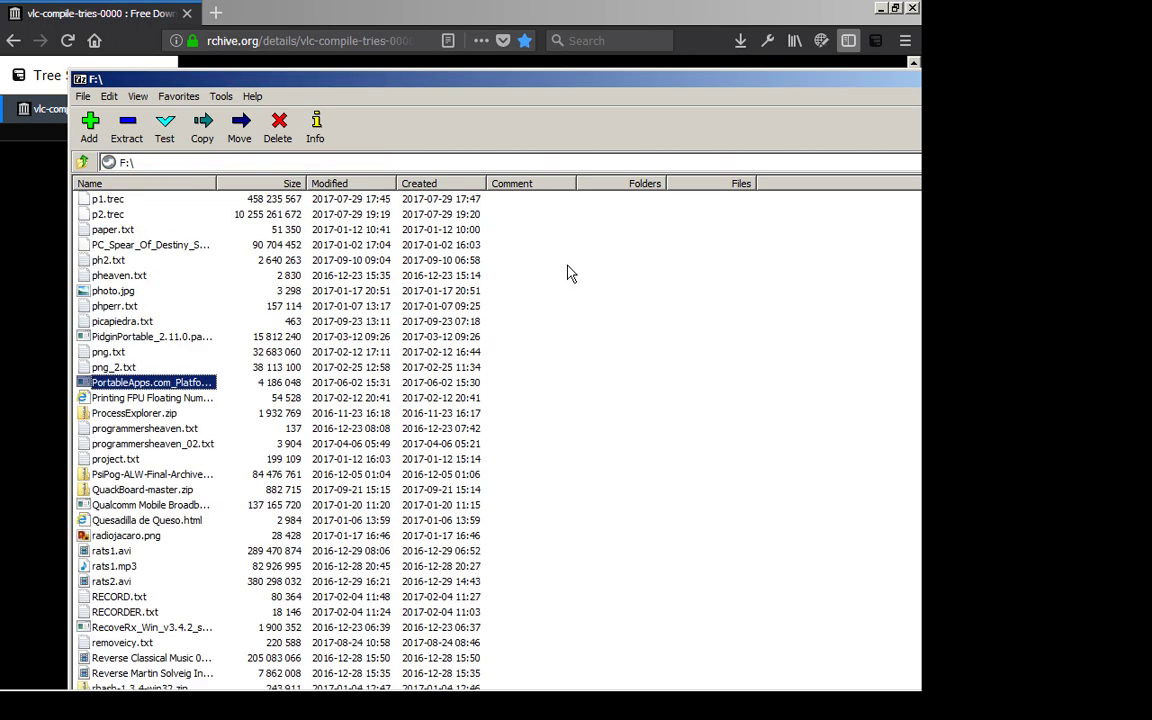
# Maximize the file manager window and open the PortableApps folder on drive F:
pyautogui.press('Down')
pyautogui.press('Down')
pyautogui.press('Down')
pyautogui.press('Down')
pyautogui.press('Down')
pyautogui.press('Down')
pyautogui.press('Down')
pyautogui.press('Down')
pyautogui.press('Down')
pyautogui.press('Down')
pyautogui.press('Down')
pyautogui.press('Down')
pyautogui.press('Down')
pyautogui.press('Down')
pyautogui.press('Down')
pyautogui.press('Down')
pyautogui.press('Down')
pyautogui.press('Down')
pyautogui.press('Down')
pyautogui.press('Down')
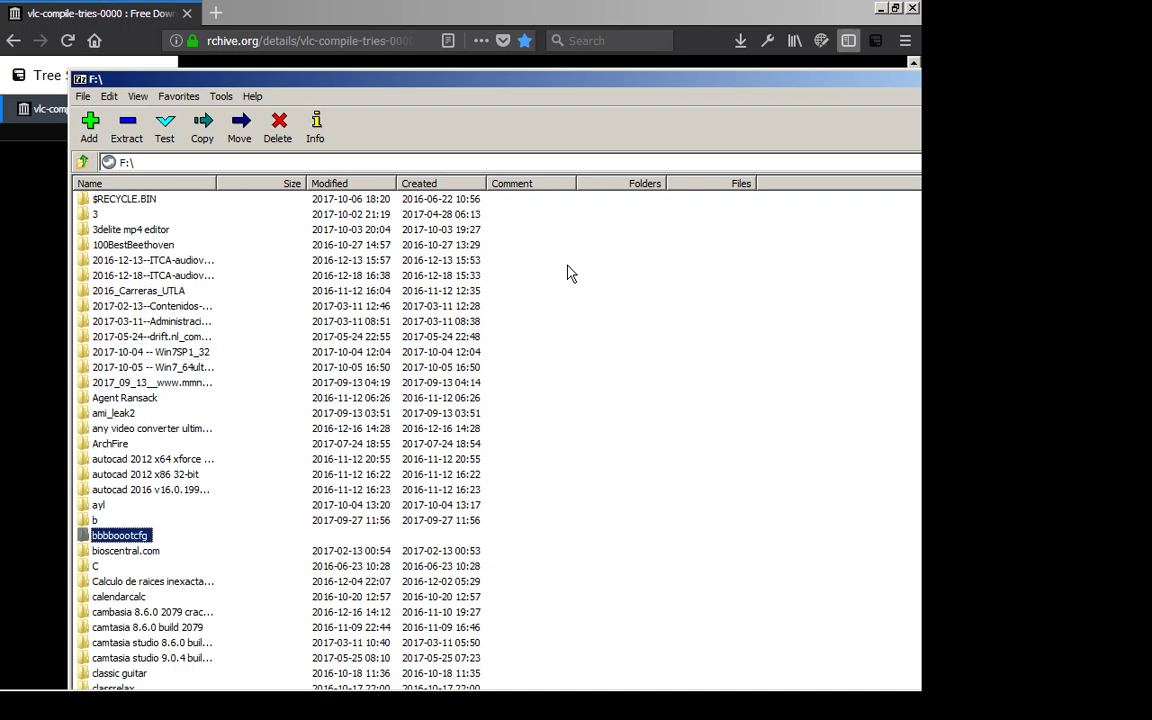
pyautogui.scroll(-1, 567, 273)
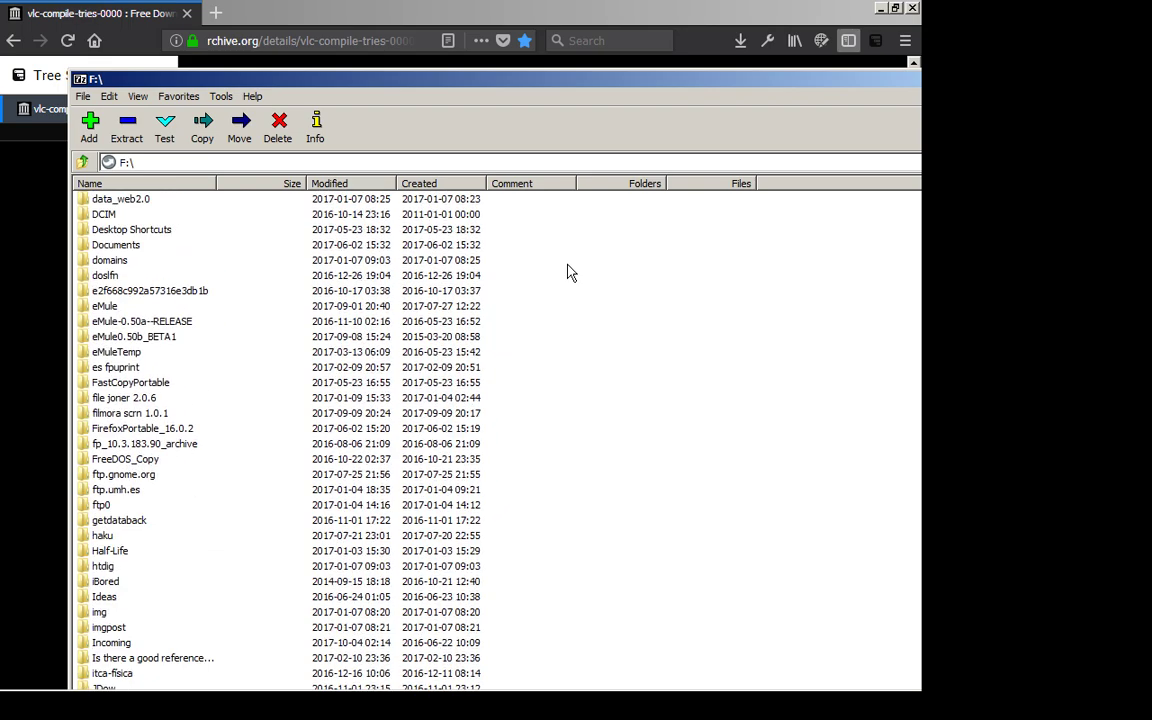
pyautogui.doubleClick(627, 84)
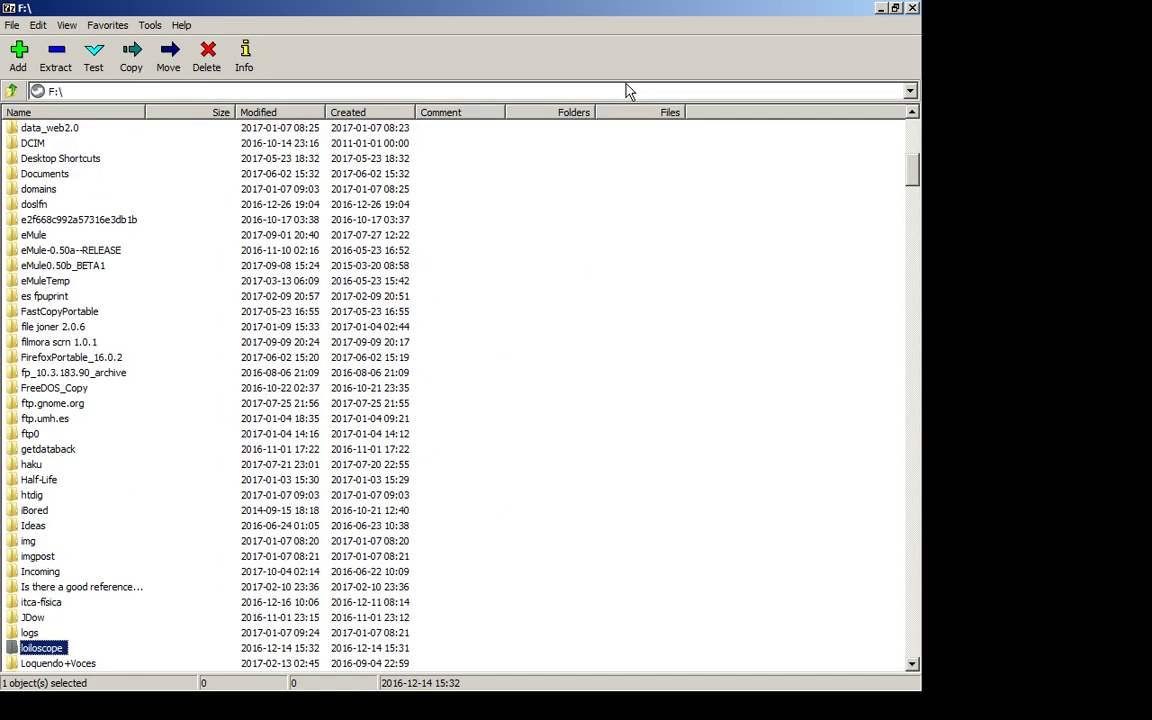
pyautogui.press('pagedown')
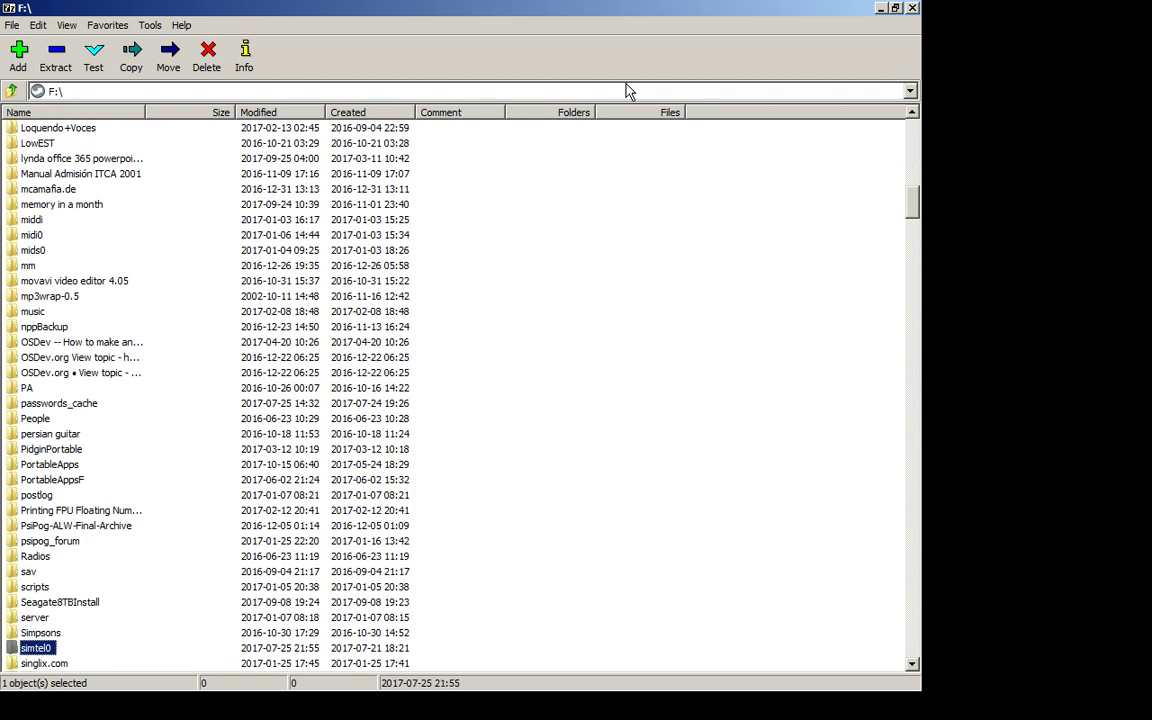
pyautogui.press('Up')
pyautogui.press('Up')
pyautogui.press('Up')
pyautogui.press('Up')
pyautogui.press('Up')
pyautogui.press('Up')
pyautogui.press('Up')
pyautogui.press('Up')
pyautogui.press('Up')
pyautogui.press('Up')
pyautogui.press('Up')
pyautogui.press('Up')
pyautogui.press('Up')
pyautogui.press('Up')
pyautogui.press('Up')
pyautogui.press('Up')
pyautogui.press('Up')
pyautogui.press('Down')
pyautogui.press('Down')
pyautogui.press('Down')
pyautogui.press('Down')
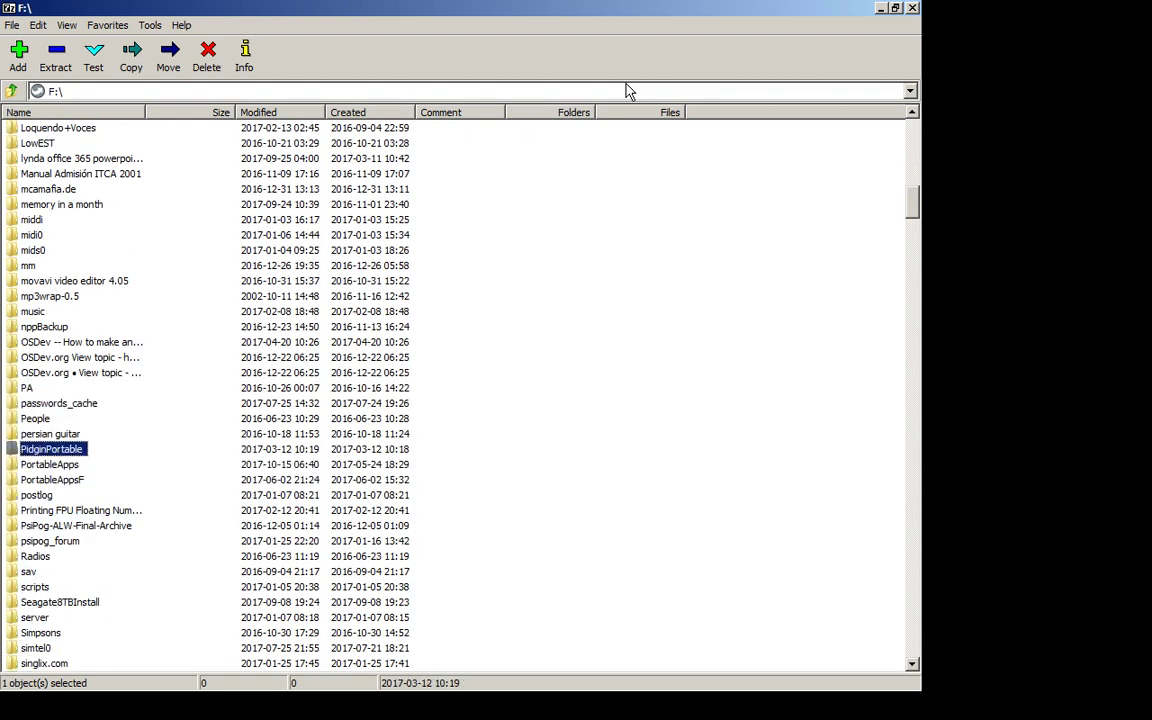
pyautogui.press('Down')
pyautogui.press('Return')
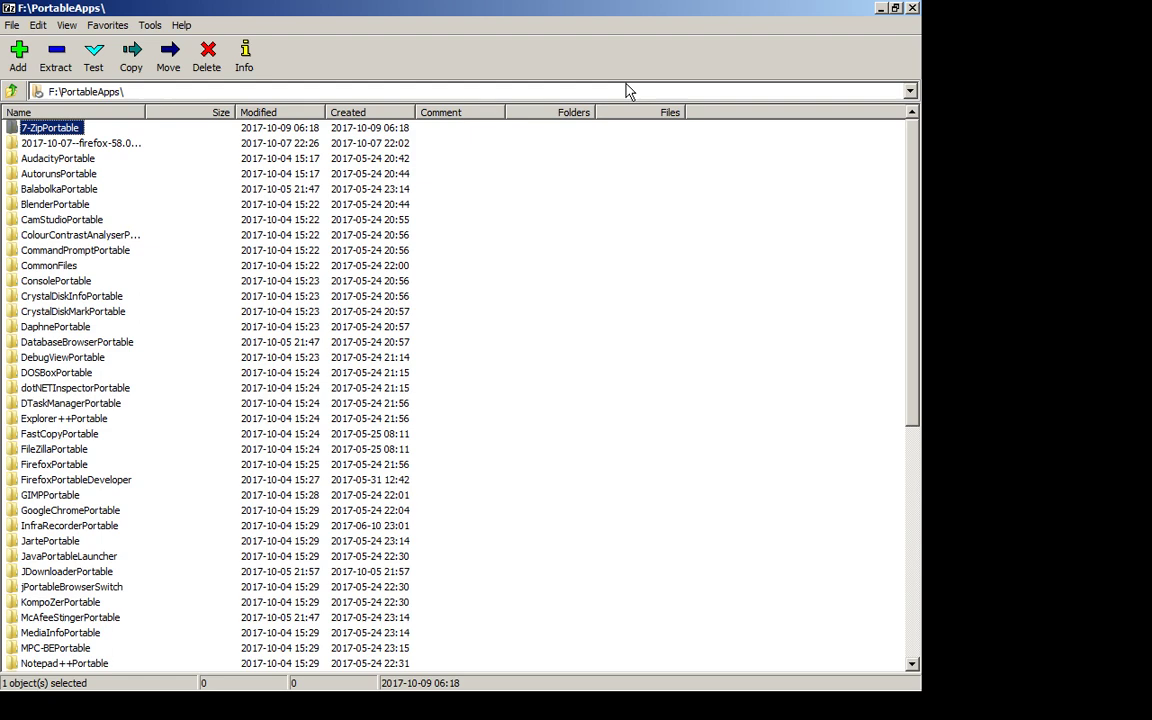
# Open the archive 2017-10-14--vlc-2.2.6-win32.zip in the PortableApps folder and select its win32 folder
pyautogui.press('End')
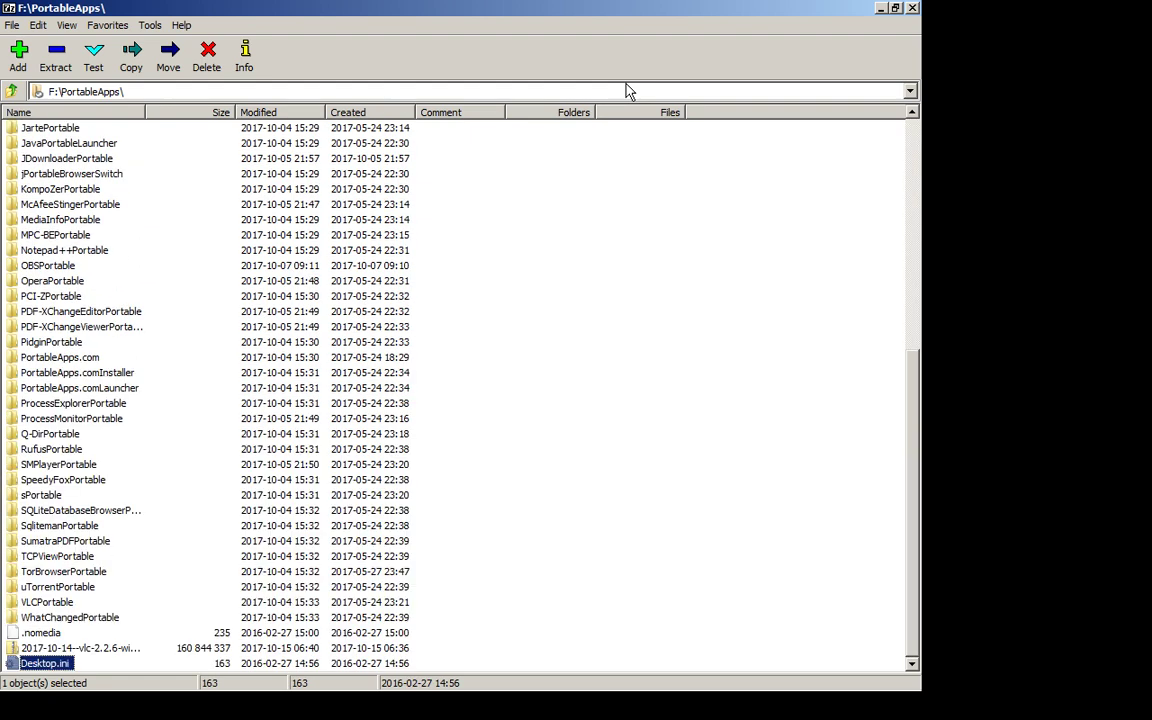
pyautogui.press('Up')
pyautogui.press('Down')
pyautogui.press('Home')
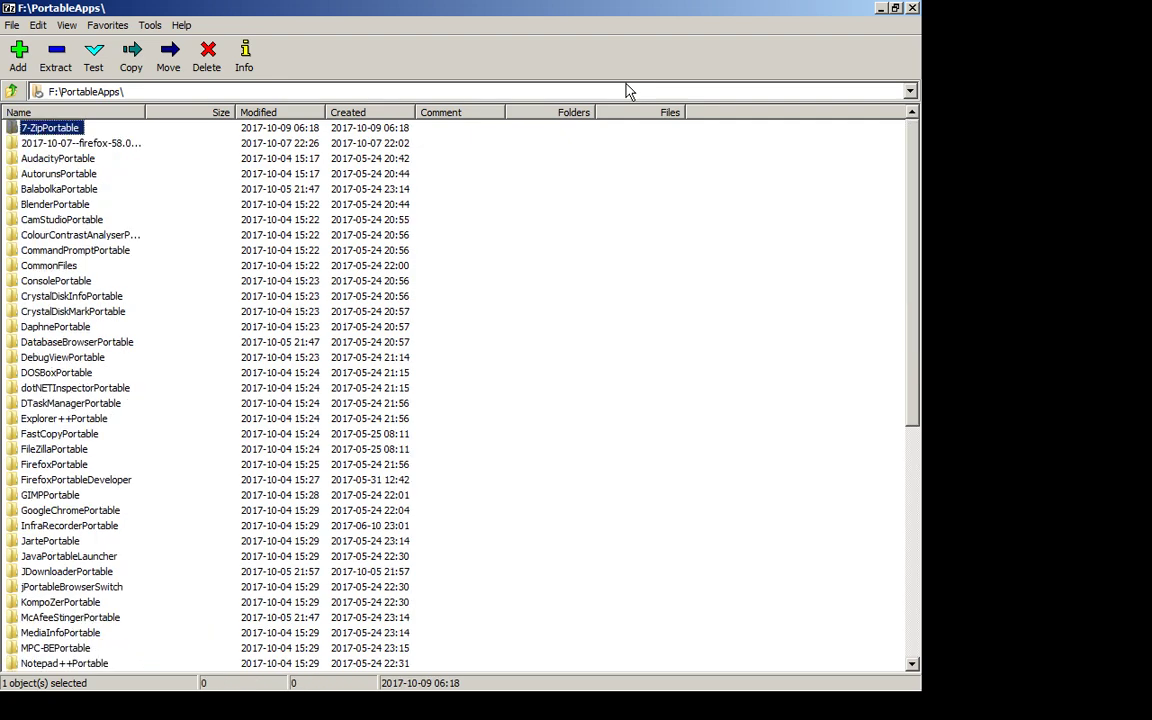
pyautogui.press('End')
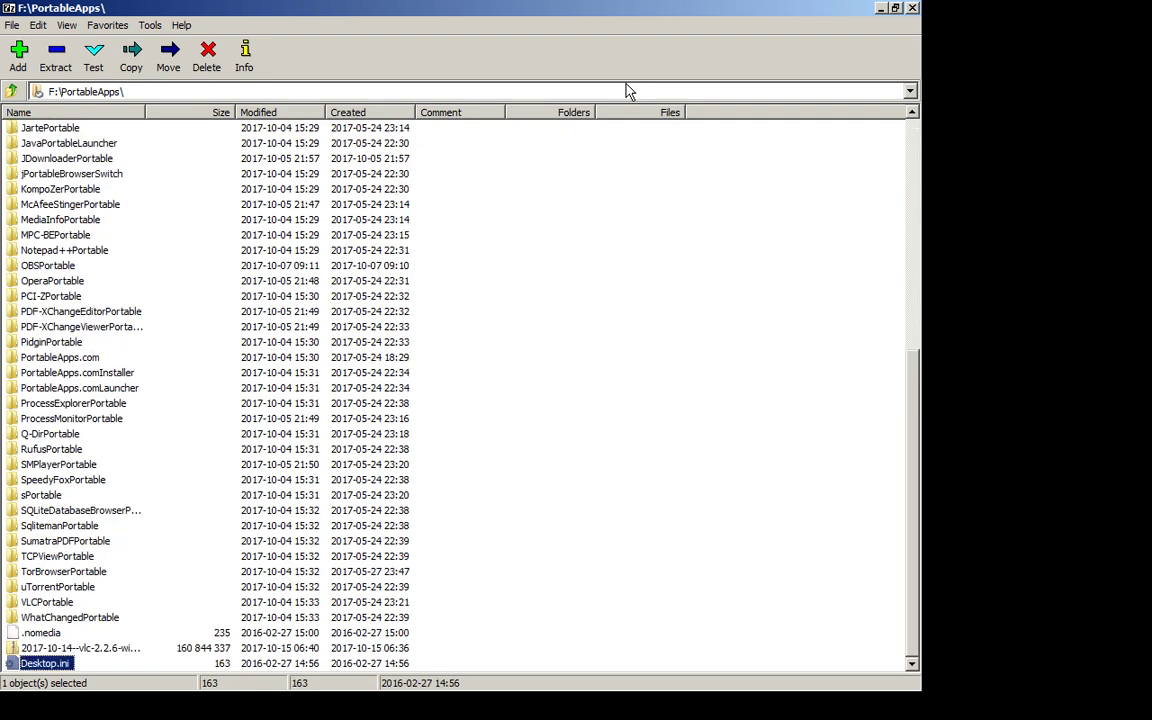
pyautogui.press('Up')
pyautogui.press('Return')
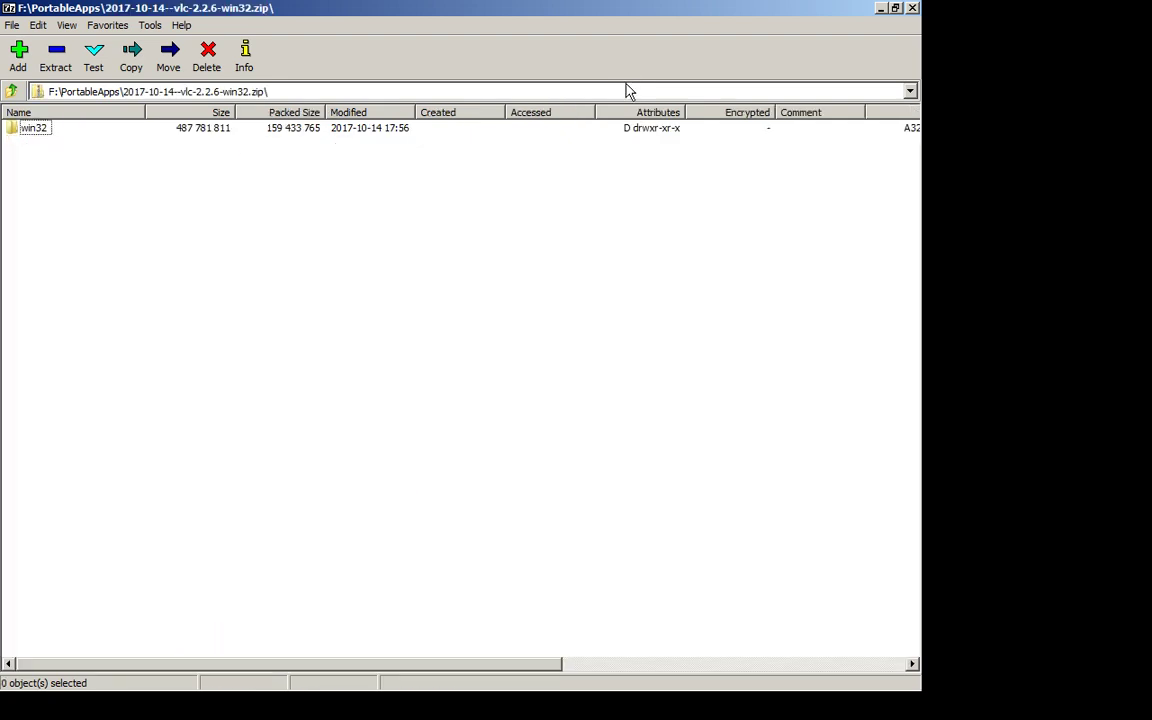
pyautogui.press('Down')
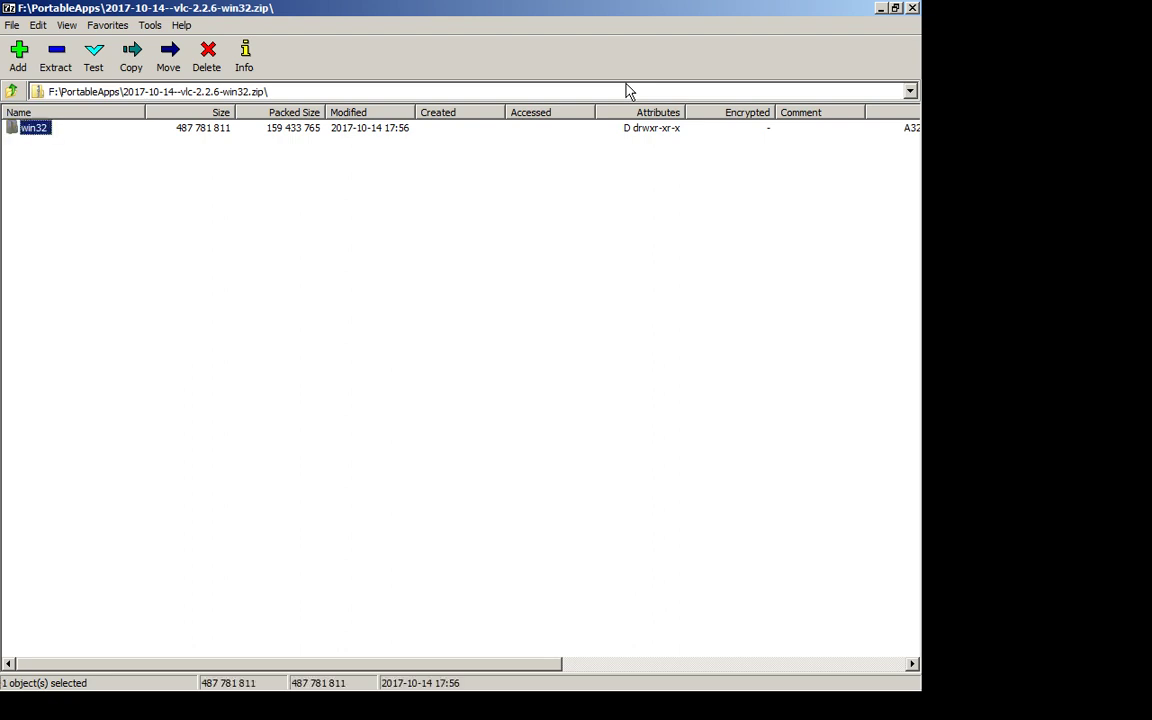
# Restore the archive window to its smaller size and switch to the Windows Explorer window showing the end of F:\PortableApps
pyautogui.hotkey('alt', 'space')
pyautogui.press('Return')
pyautogui.hotkey('alt', 'Tab')
pyautogui.hotkey('alt', 'Tab')
pyautogui.hotkey('alt', 'Tab')
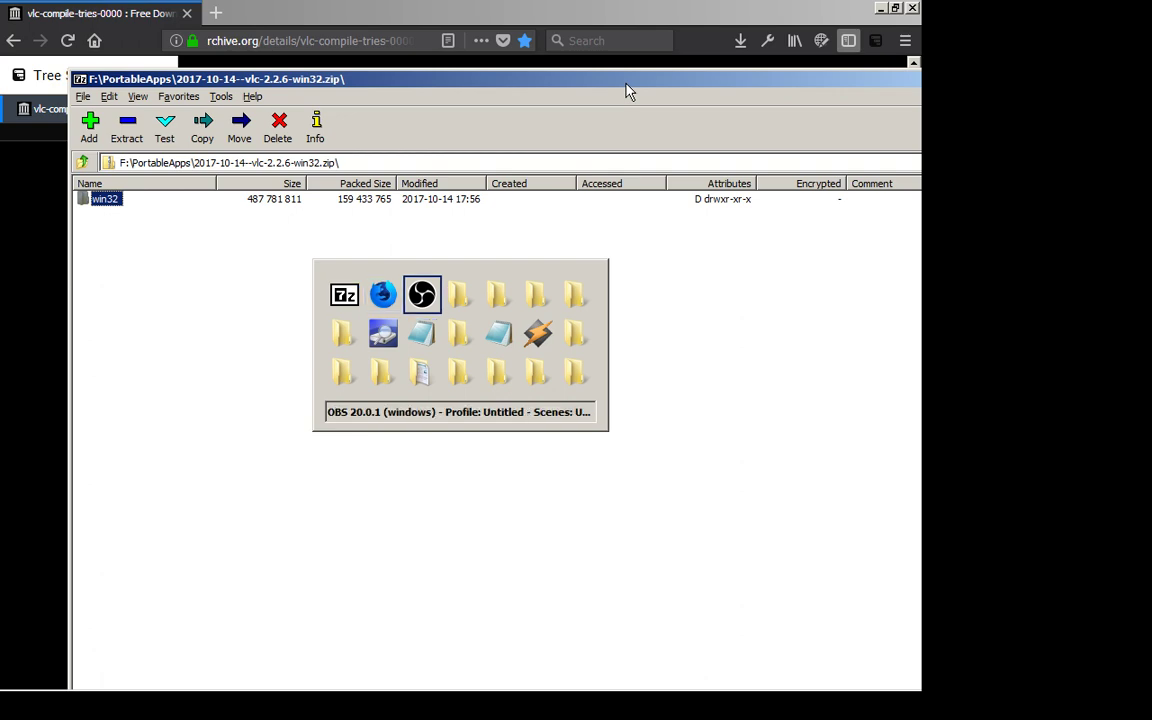
pyautogui.hotkey('alt', 'Tab')
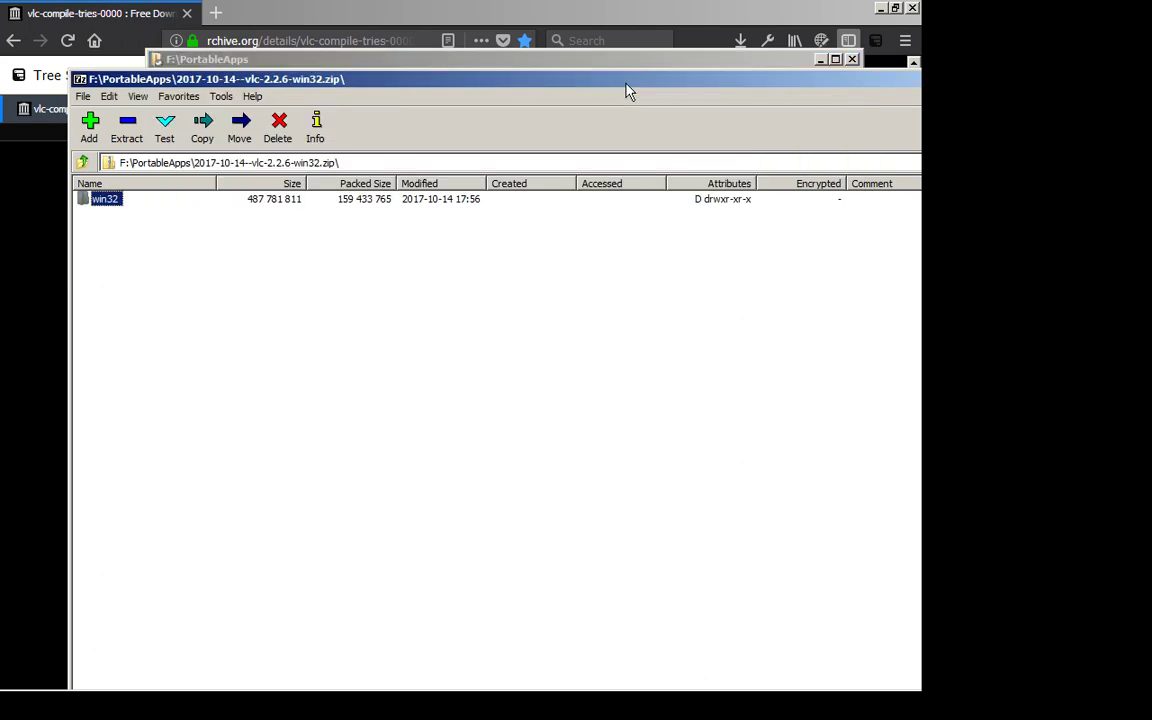
pyautogui.hotkey('alt', 'Tab')
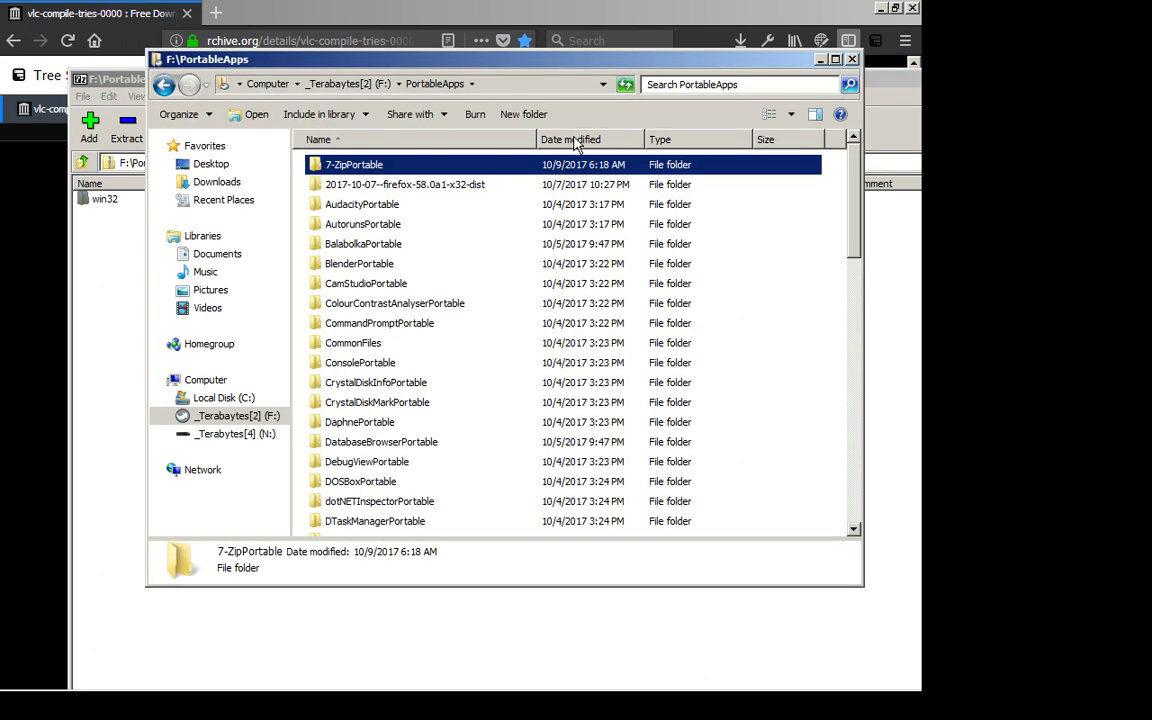
pyautogui.press('End')
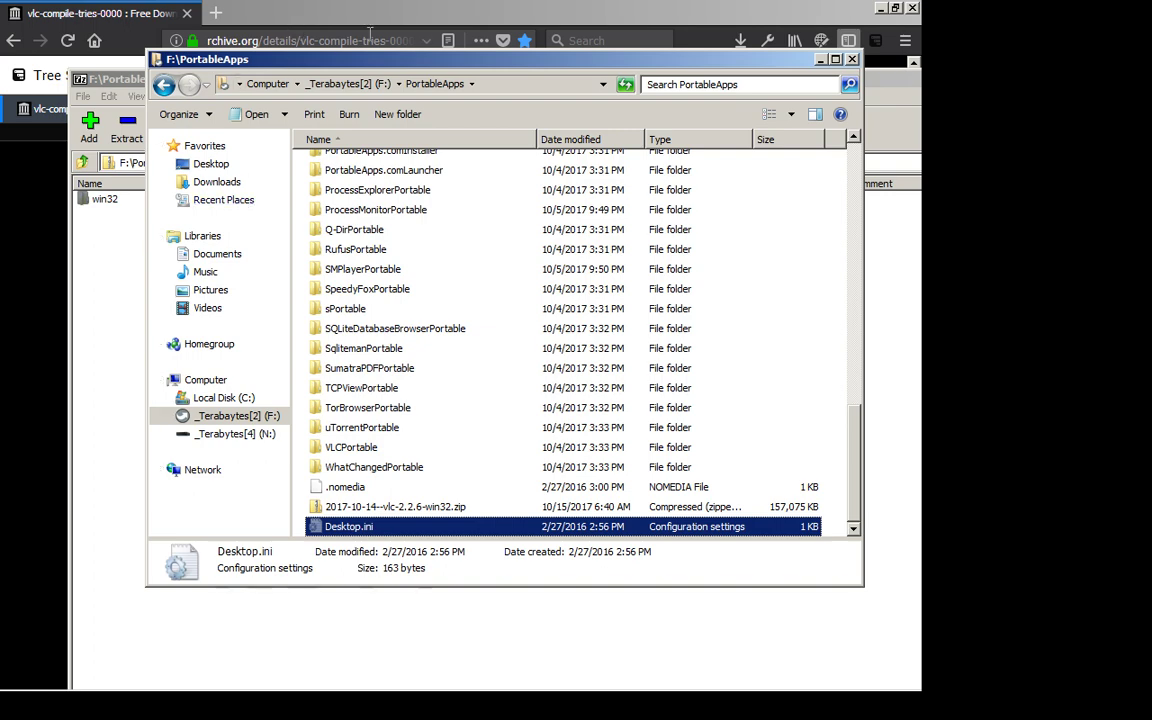
# Resize and reposition the archive window beside the Explorer window so the win32 folder and the destination folder are both reachable
pyautogui.moveTo(414, 64); pyautogui.dragTo(426, 71)
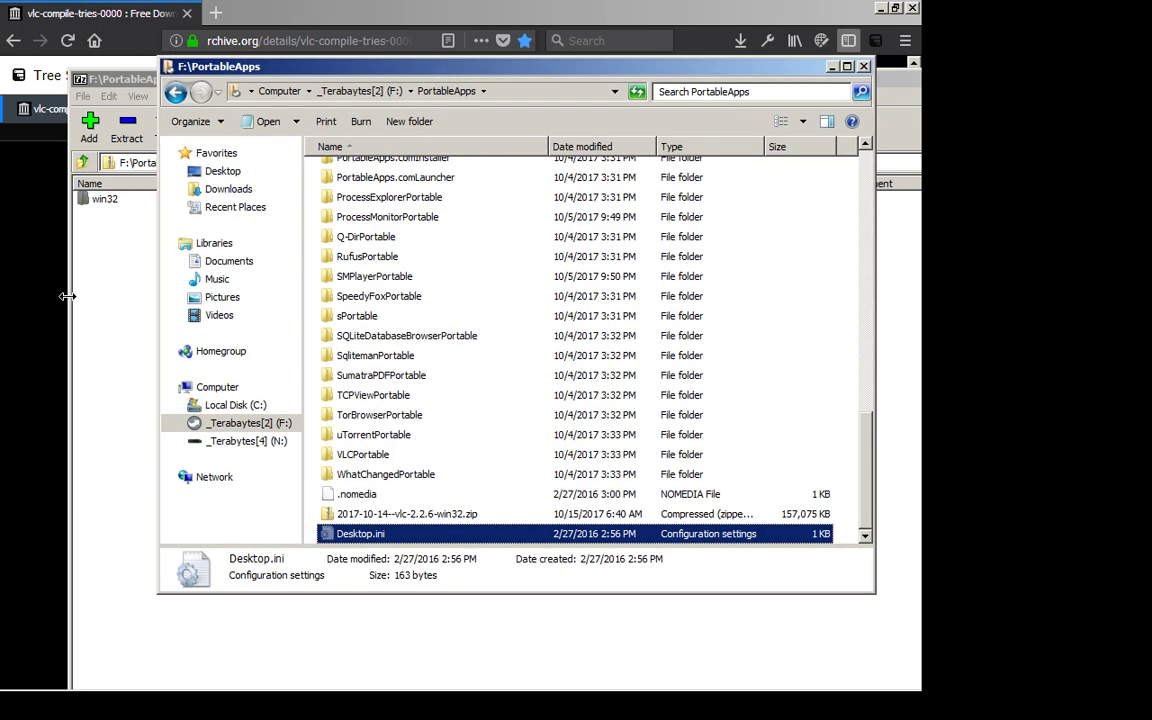
pyautogui.moveTo(69, 301); pyautogui.dragTo(381, 284)
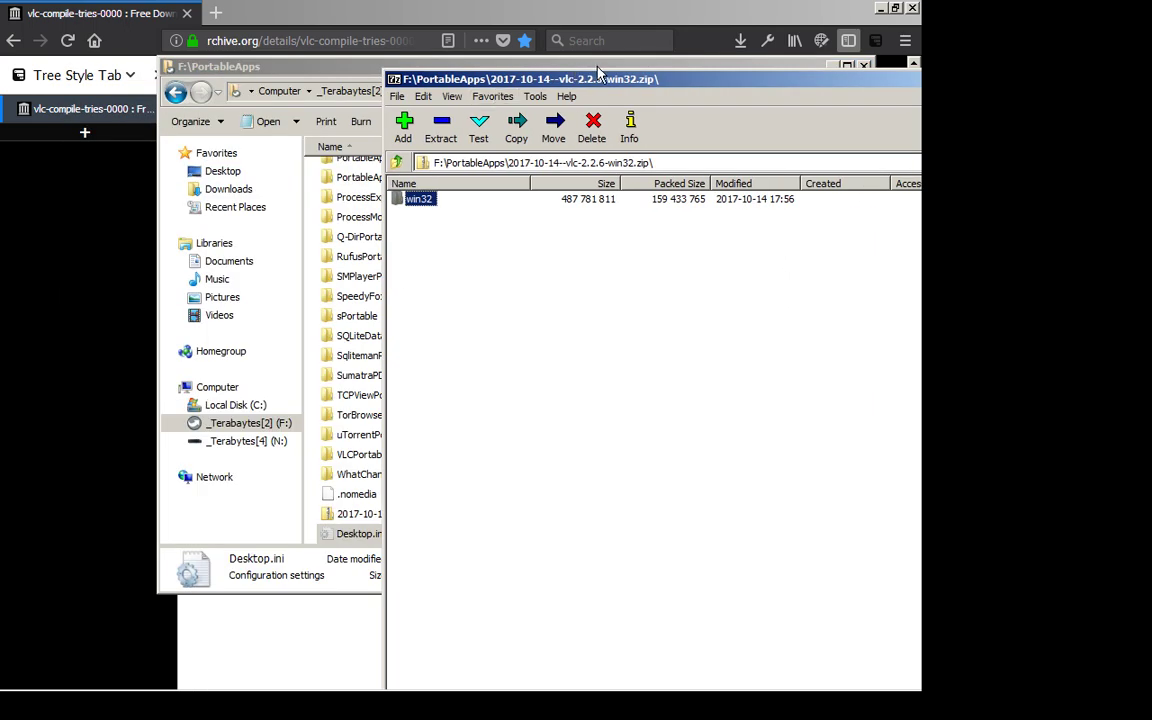
pyautogui.moveTo(540, 79); pyautogui.dragTo(180, 145)
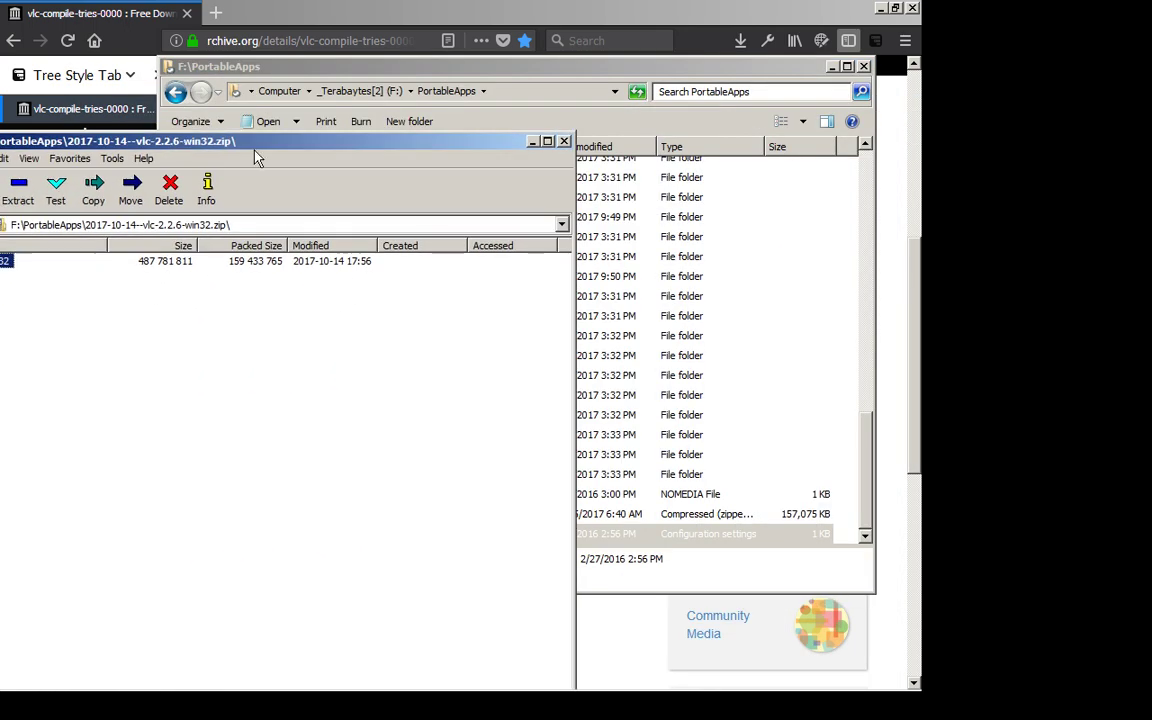
pyautogui.click(833, 531)
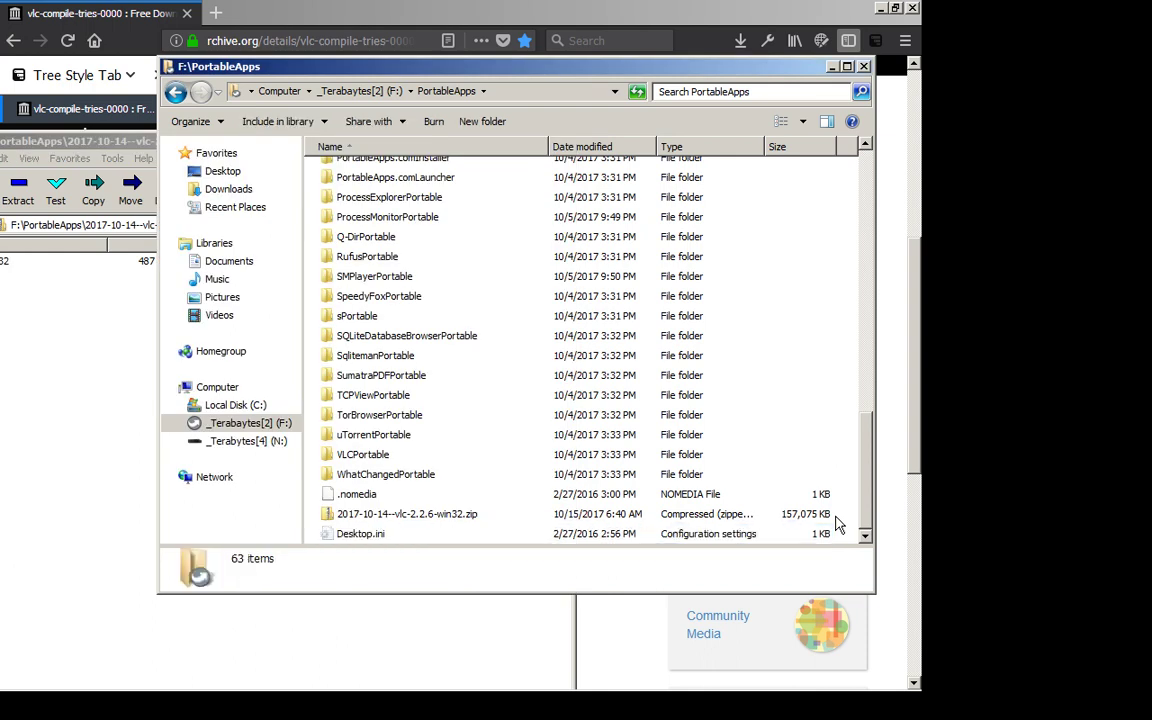
# Extract the win32 folder from the archive into F:\PortableApps
pyautogui.click(8, 262)
pyautogui.moveTo(8, 266); pyautogui.dragTo(851, 514)
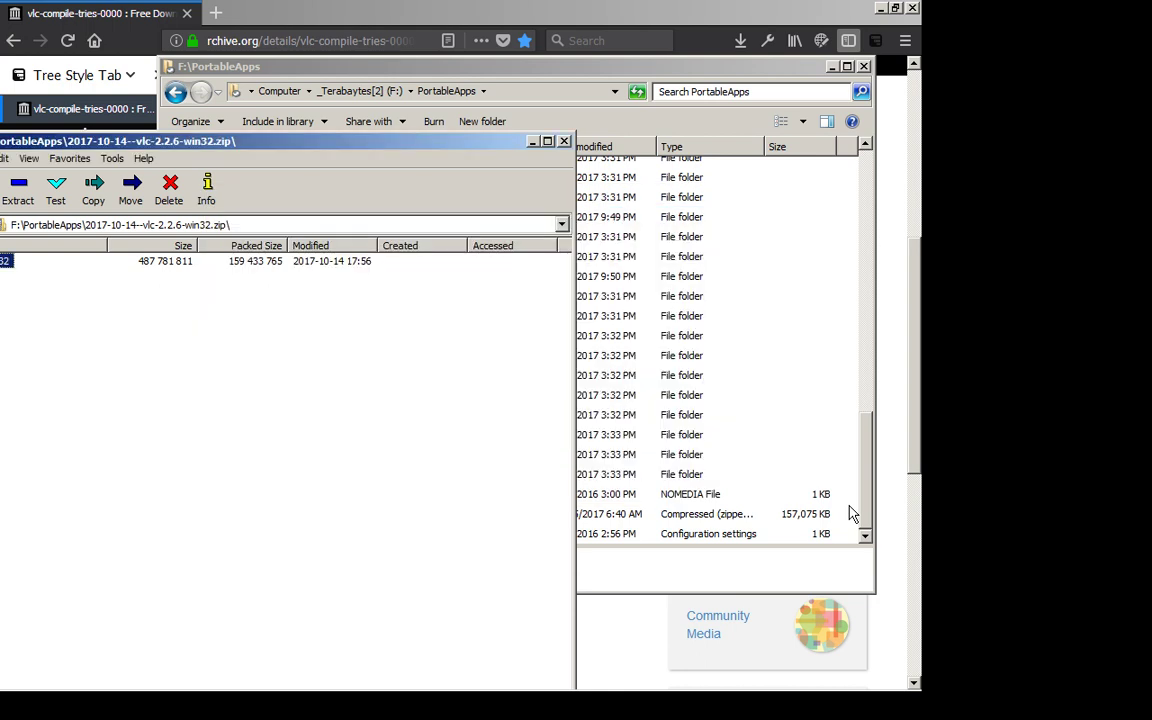
pyautogui.click(850, 513)
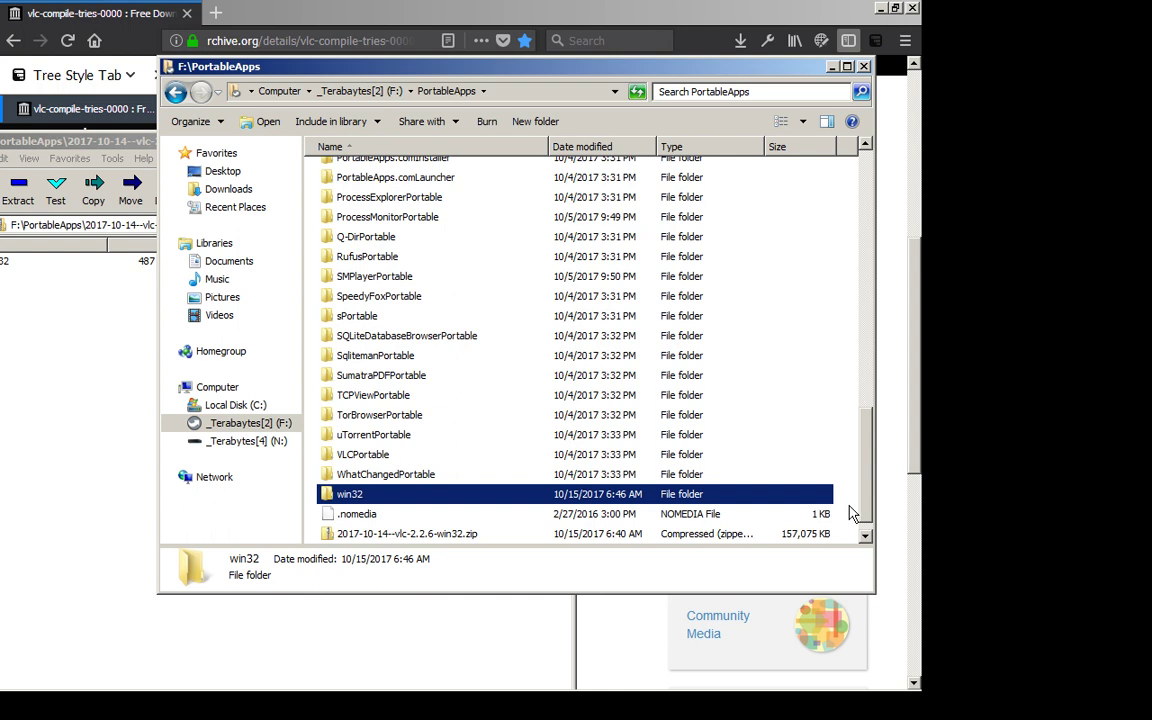
# Rename the extracted win32 folder to 2017-10-14--vlc-2.2.6-win32, reusing the zip archive's name
pyautogui.hotkey('alt', 'Tab')
pyautogui.press('Escape')
pyautogui.press('Down')
pyautogui.press('Down')
pyautogui.press('F2')
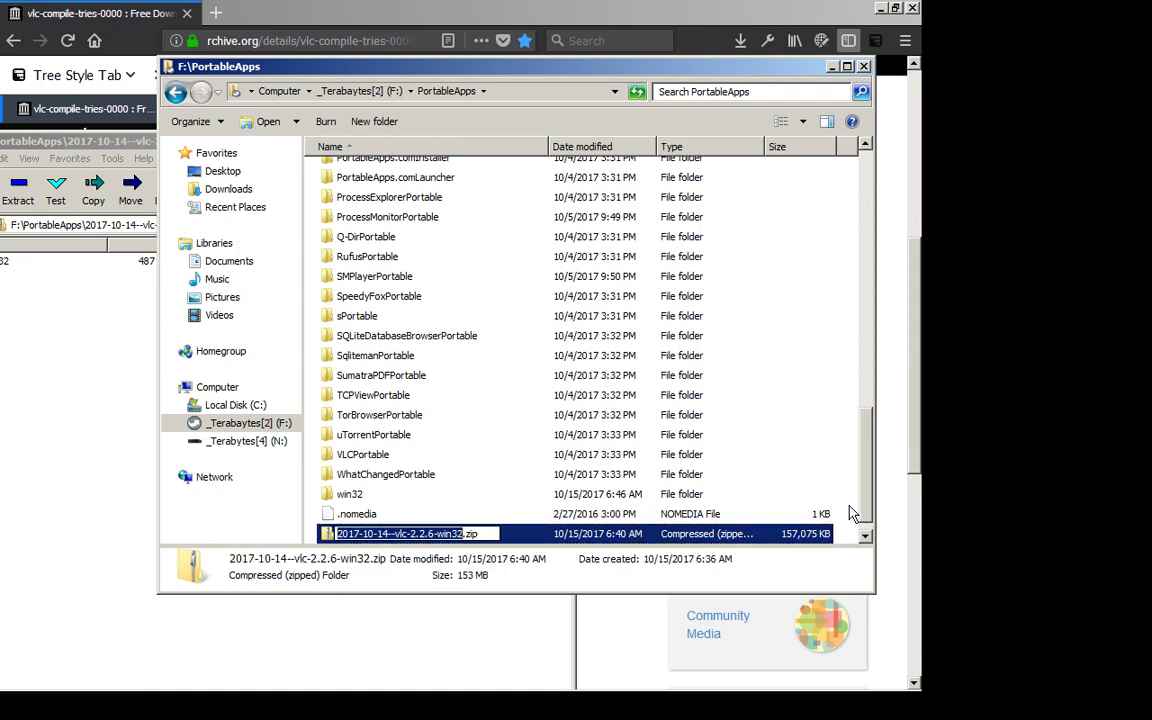
pyautogui.hotkey('ctrl', 'c')
pyautogui.press('Escape')
pyautogui.press('Up')
pyautogui.press('Up')
pyautogui.press('F2')
pyautogui.hotkey('ctrl', 'v')
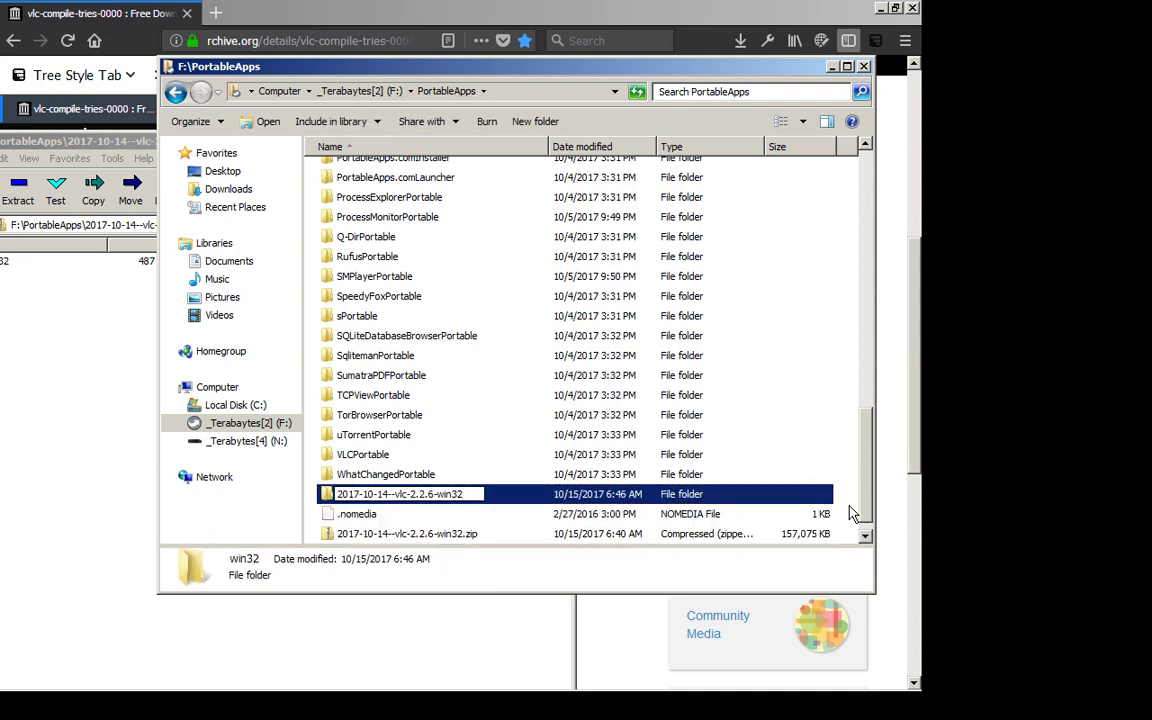
pyautogui.press('Return')
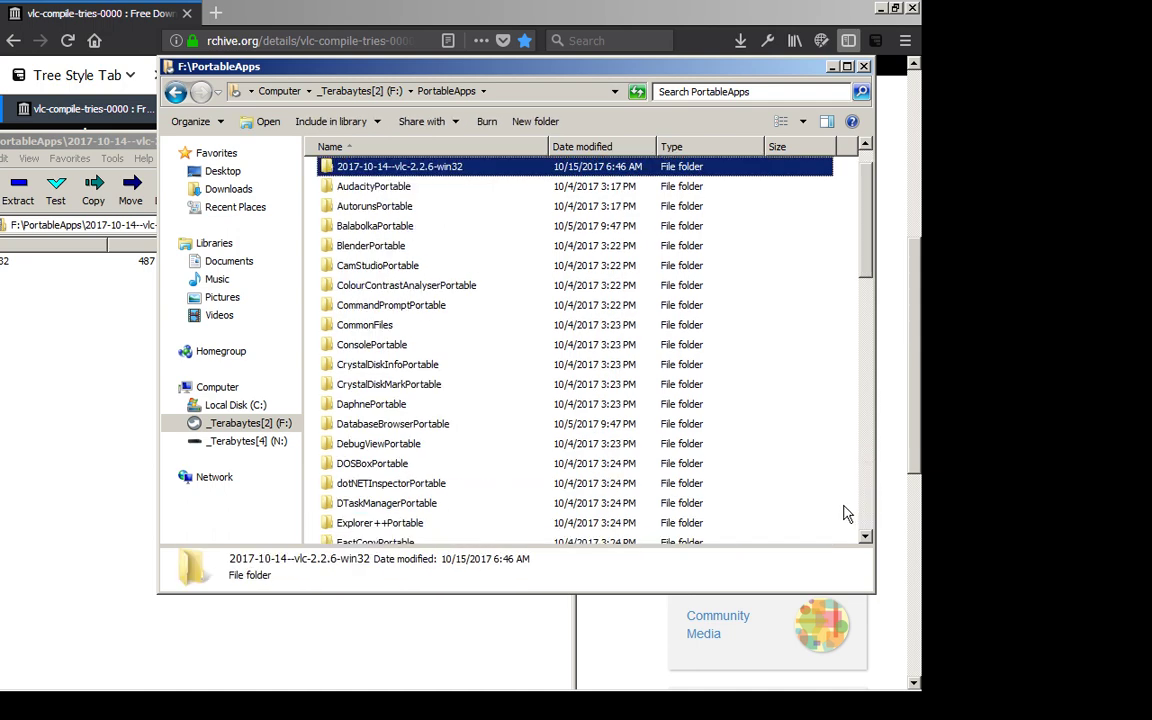
# Check the running recording in OBS and return to the F:\PortableApps window in Windows Explorer
pyautogui.hotkey('alt', 'Tab')
pyautogui.hotkey('alt', 'Tab')
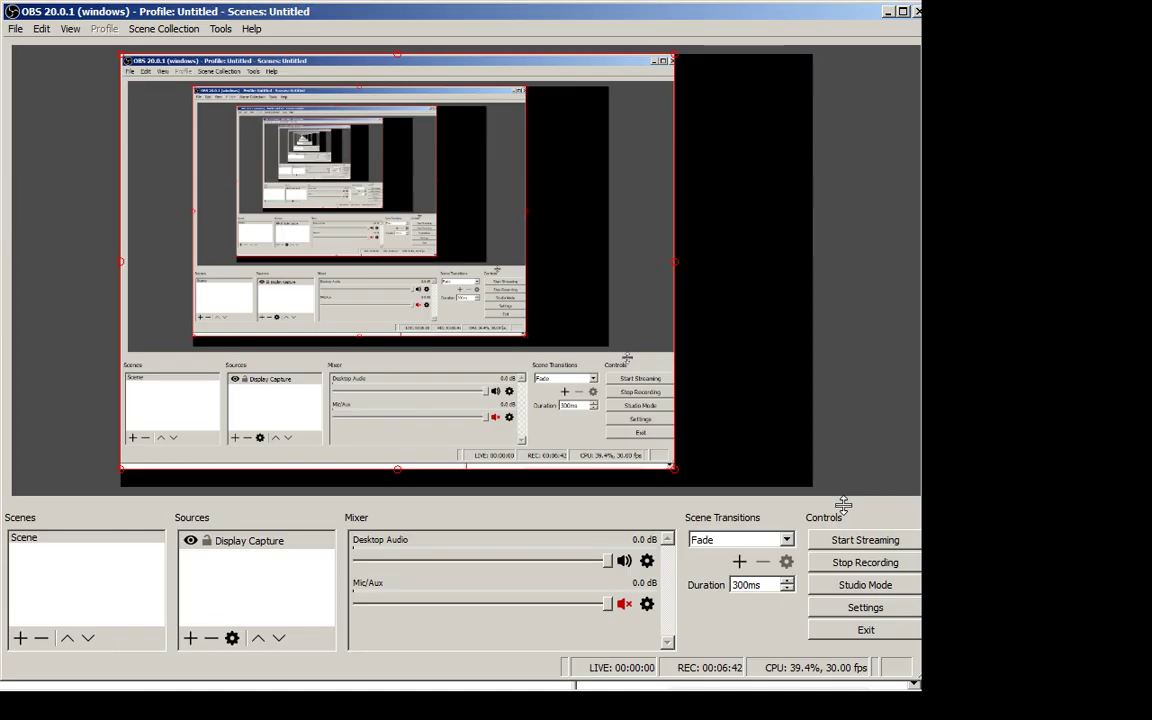
pyautogui.click(829, 483)
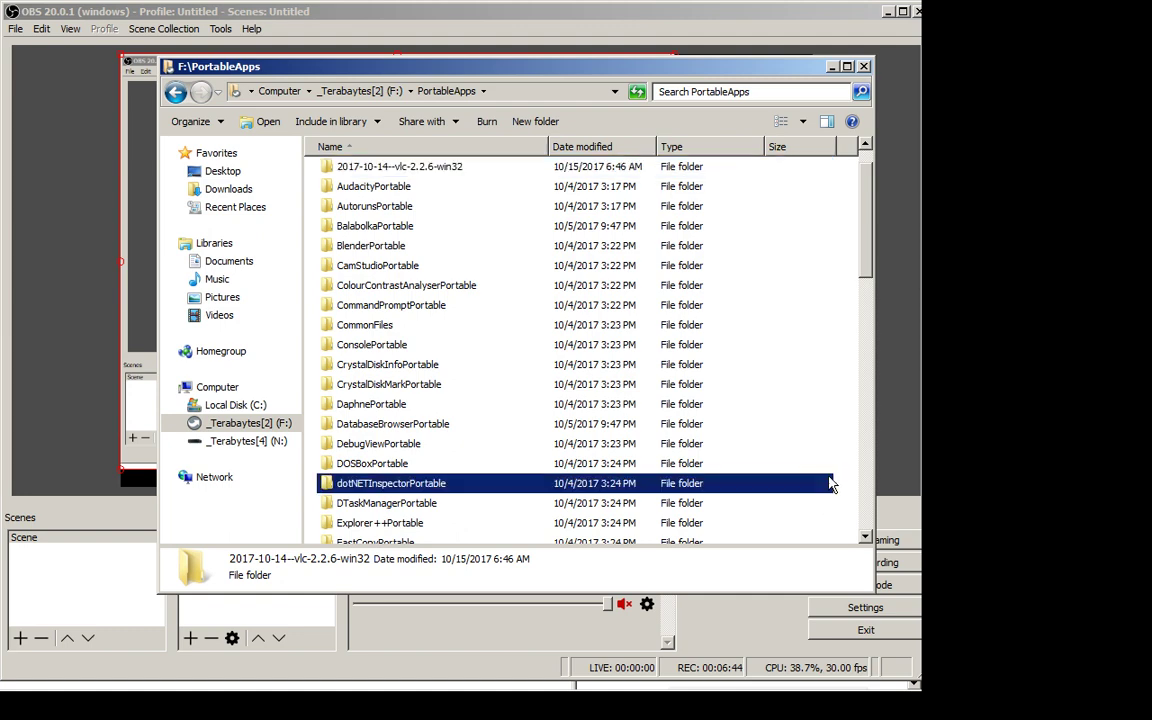
# Open the bin folder inside the 2017-10-14--vlc-2.2.6-win32 folder
pyautogui.press('Home')
pyautogui.press('Down')
pyautogui.press('Down')
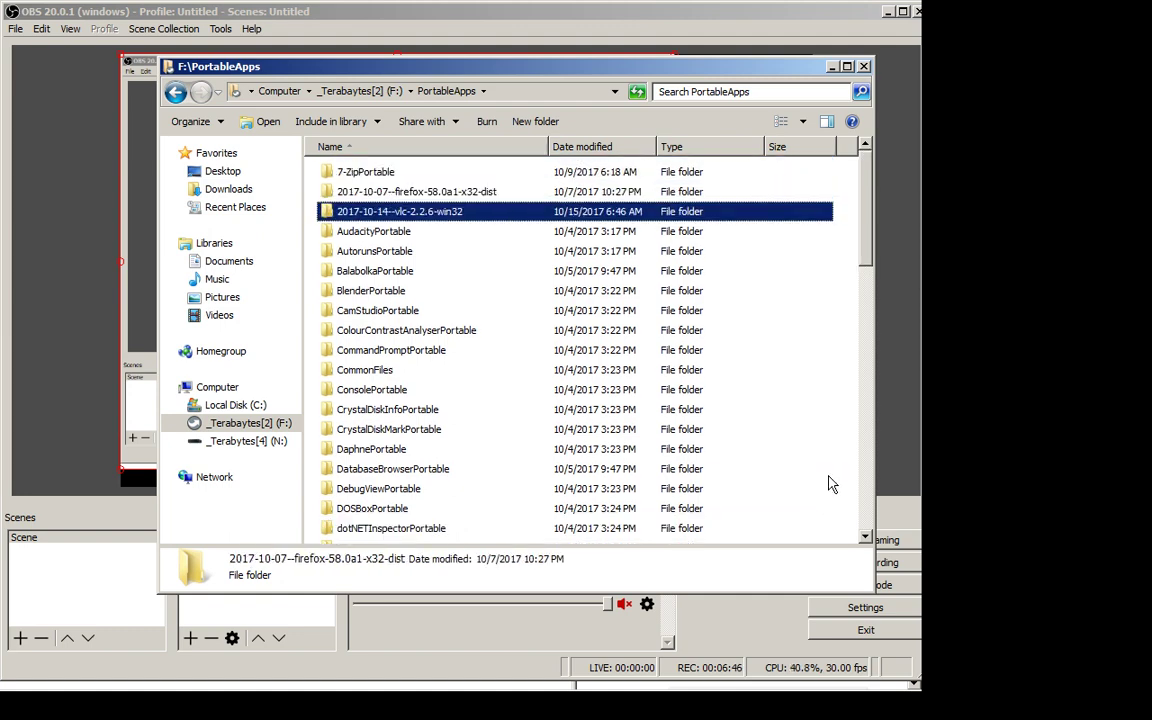
pyautogui.press('Return')
pyautogui.press('Down')
pyautogui.press('Return')
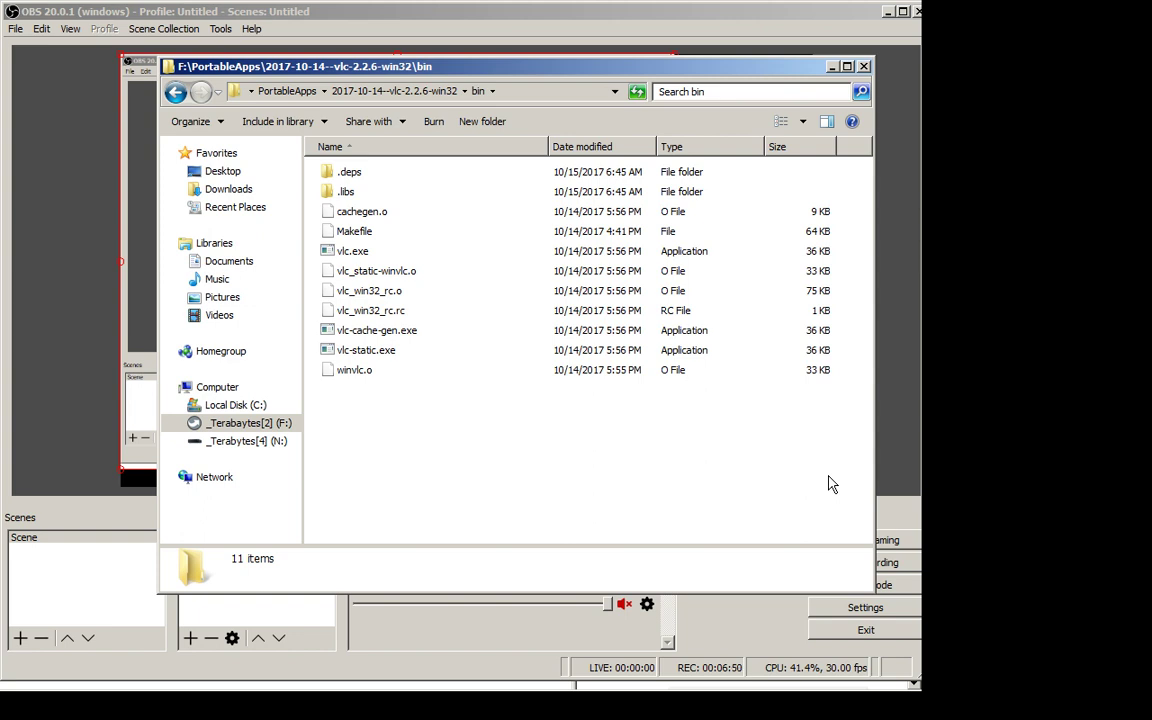
# Inspect the size and file count in the bin folder's properties, and return to its parent folder
pyautogui.moveTo(741, 540); pyautogui.dragTo(393, 458)
pyautogui.rightClick(490, 456)
pyautogui.press('Up')
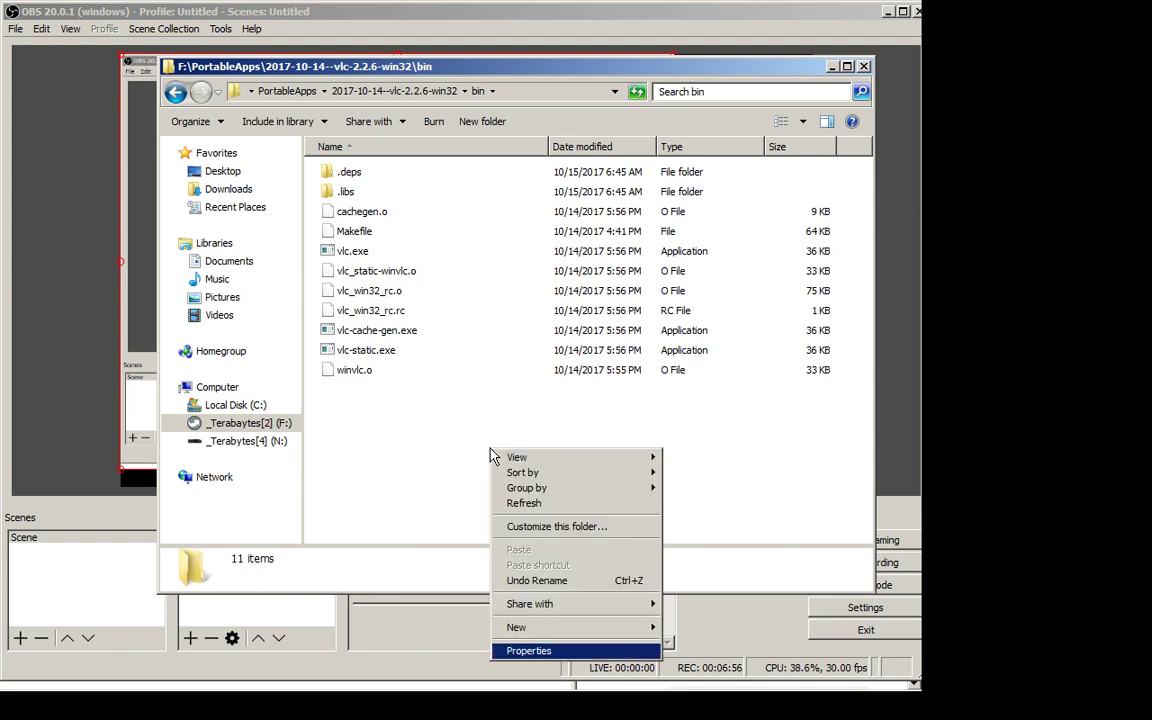
pyautogui.press('Return')
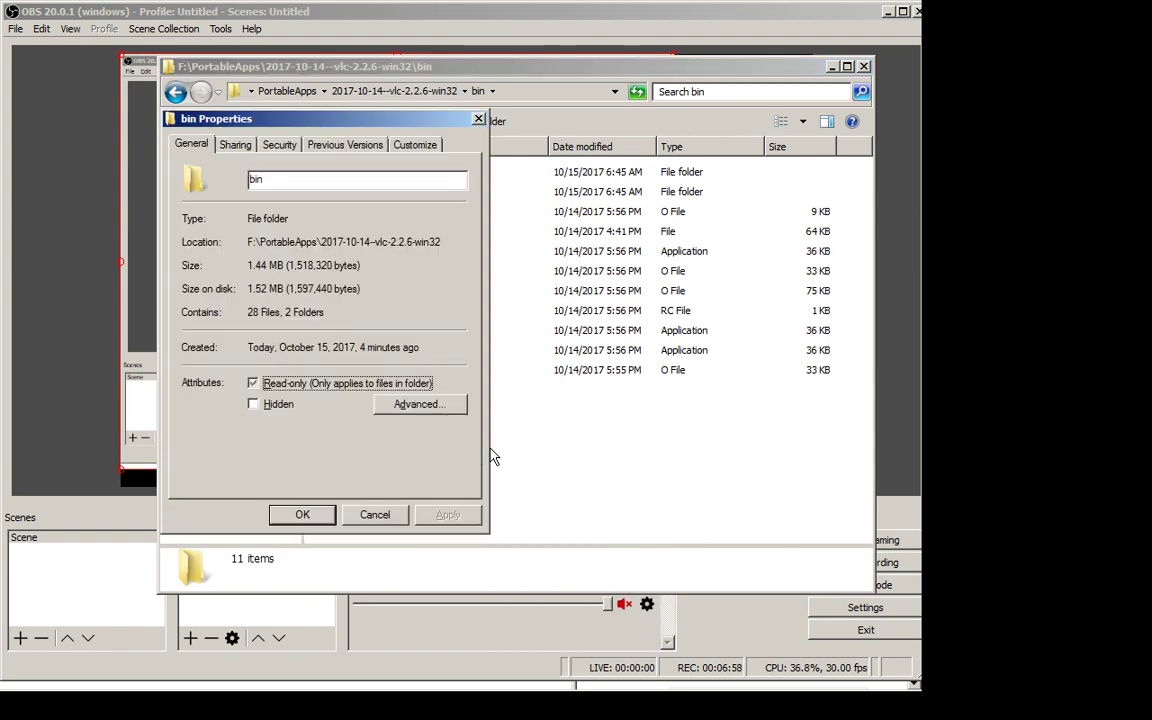
pyautogui.press('Escape')
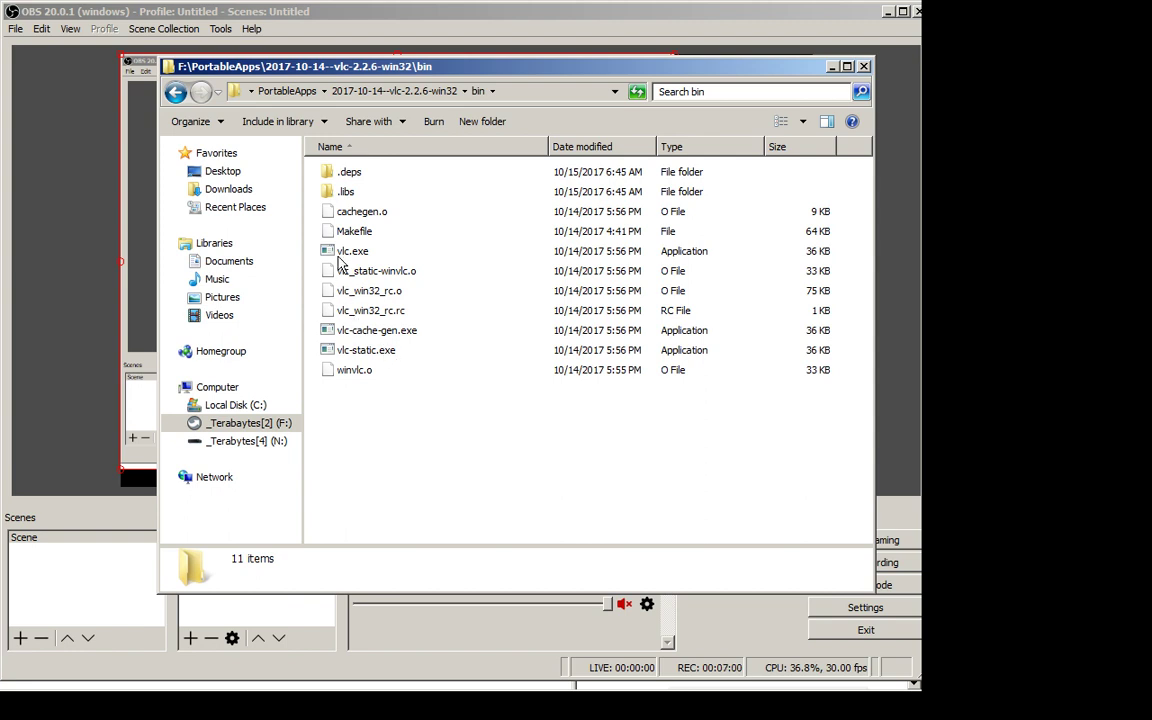
pyautogui.press('BackSpace')
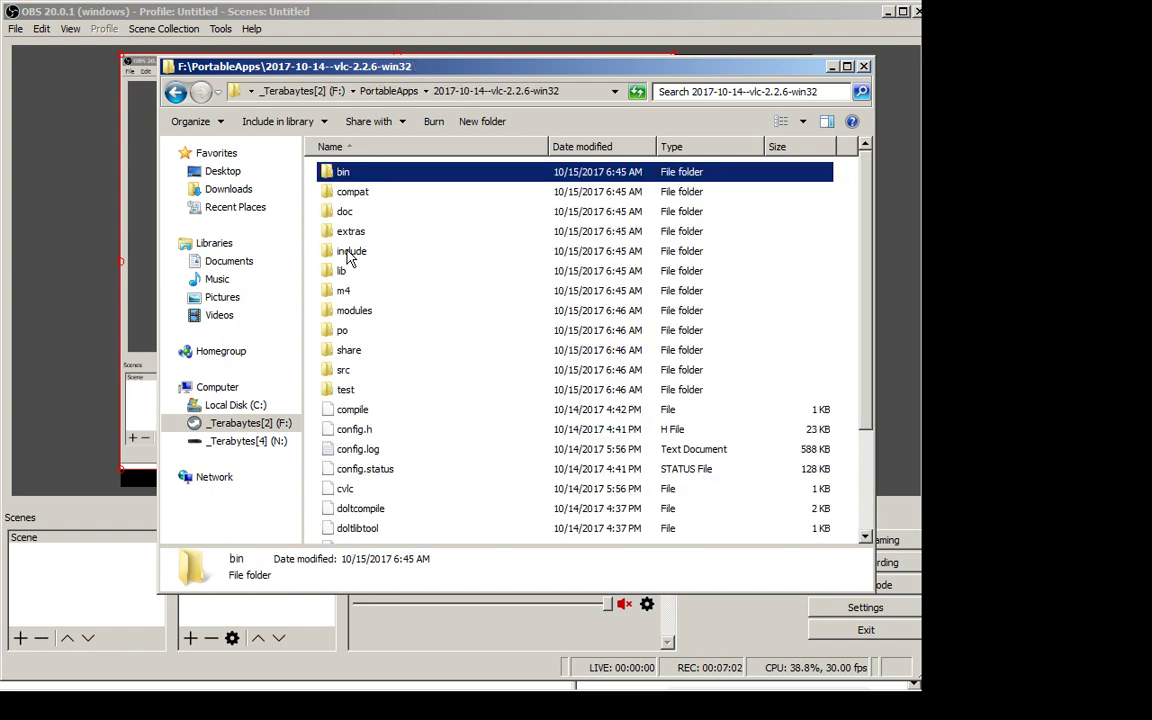
# Search the 2017-10-14--vlc-2.2.6-win32 folder for *.exe files, then clear the search
pyautogui.click(388, 253)
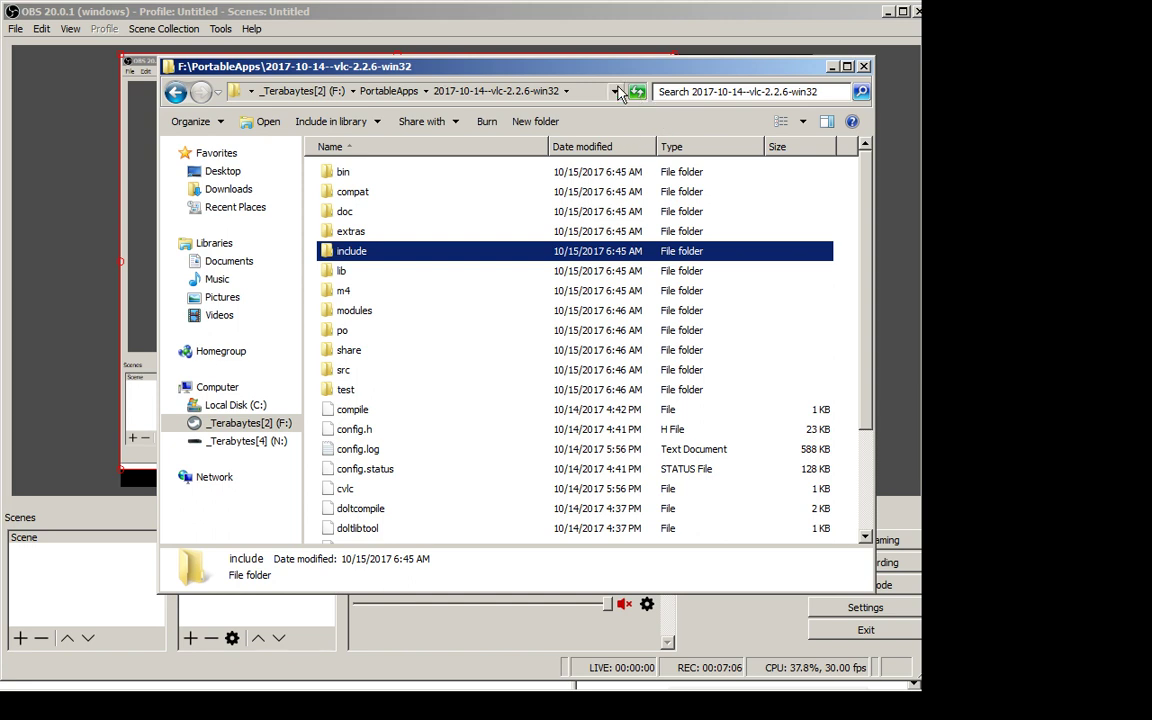
pyautogui.click(702, 92)
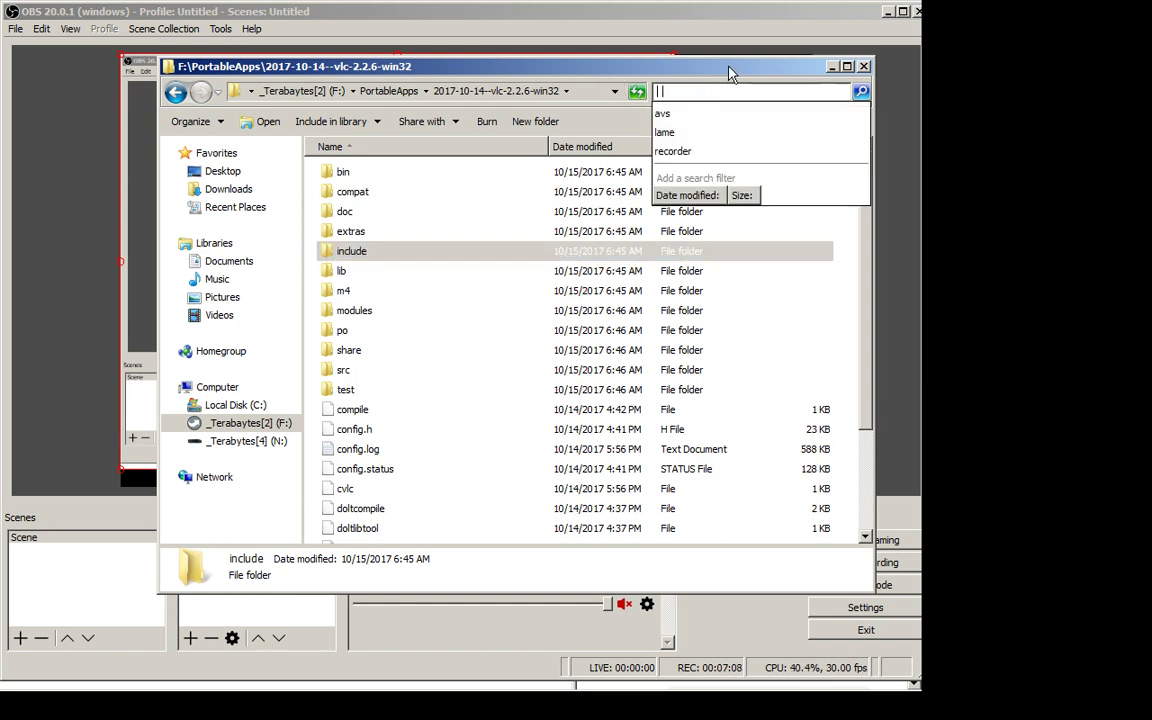
pyautogui.write('*.e')
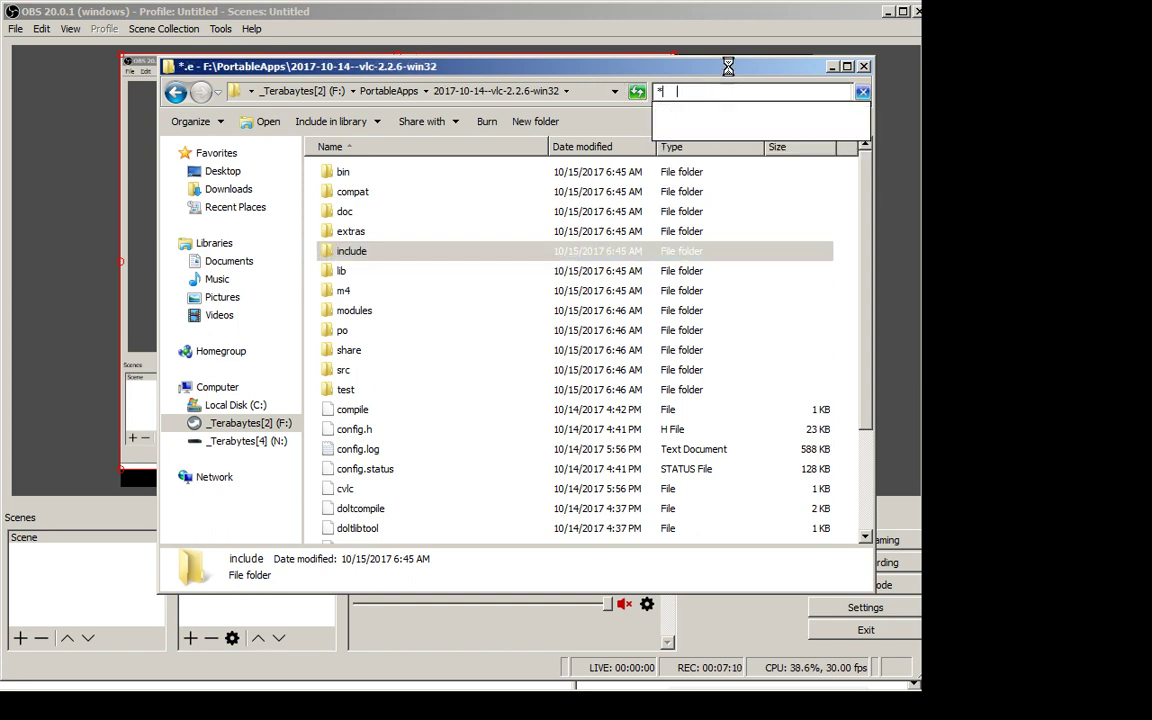
pyautogui.write('xe')
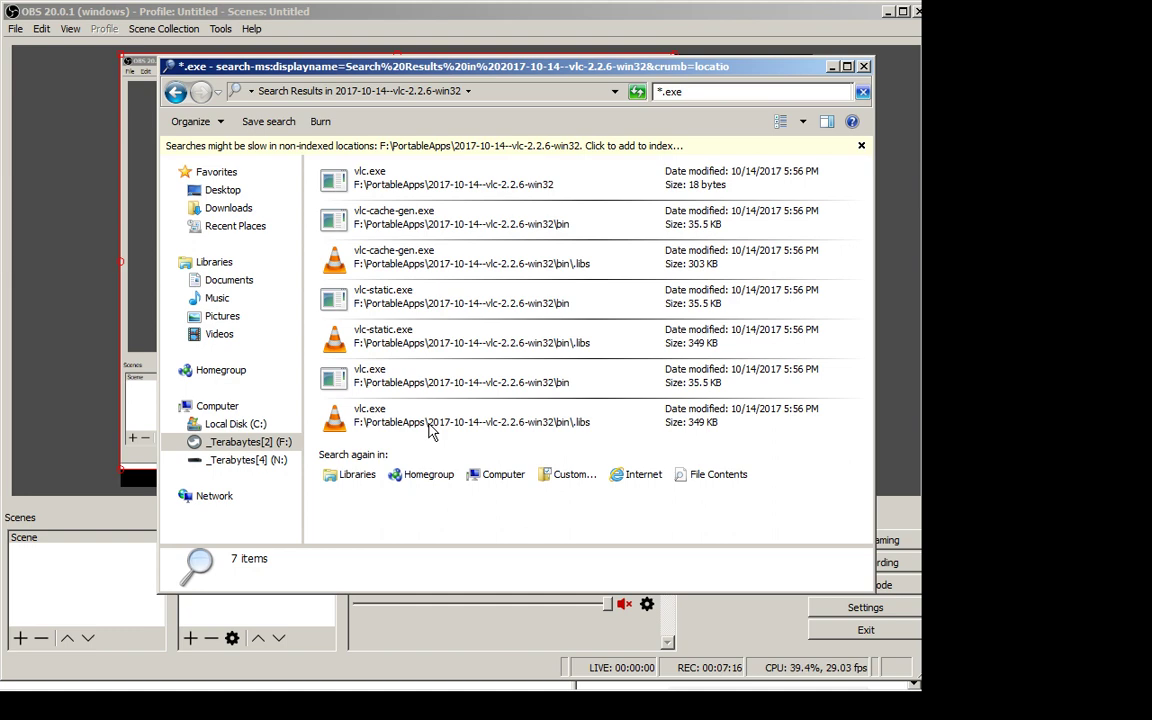
pyautogui.press('Escape')
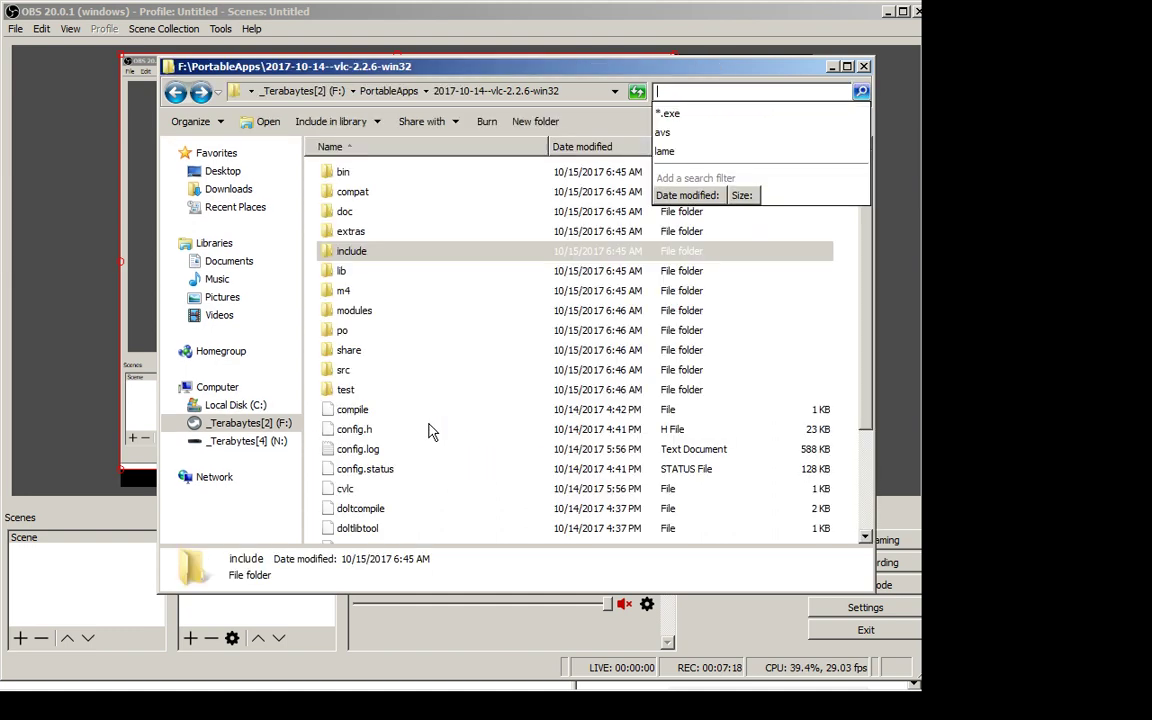
# Open the .libs subfolder of the bin folder
pyautogui.click(445, 426)
pyautogui.press('Home')
pyautogui.press('Return')
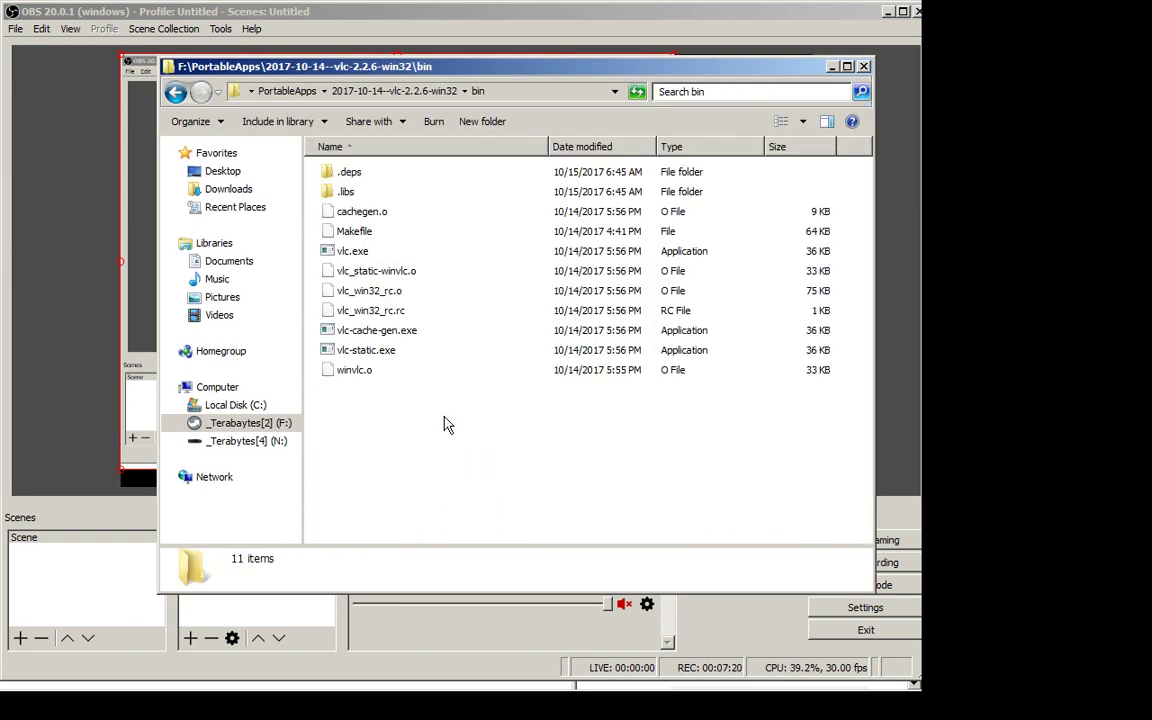
pyautogui.press('Down')
pyautogui.press('Down')
pyautogui.press('Return')
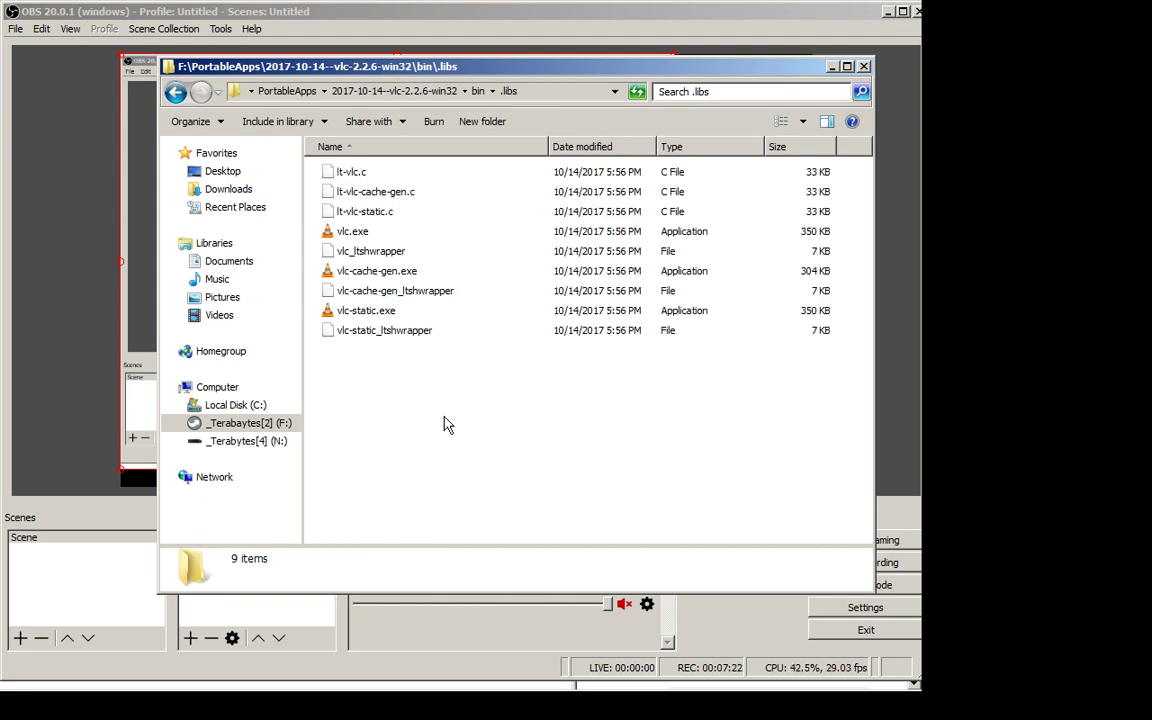
# Try to launch vlc.exe from the bin\.libs folder
pyautogui.press('Down')
pyautogui.press('Down')
pyautogui.press('Down')
pyautogui.press('Down')
pyautogui.press('Return')
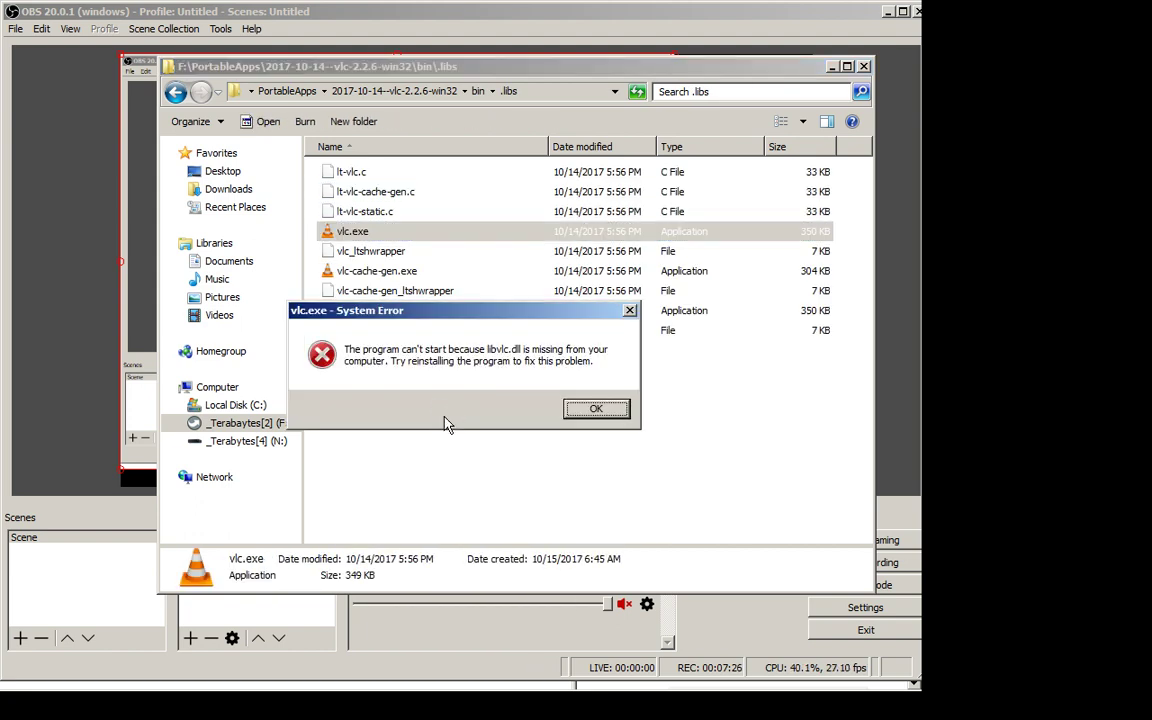
pyautogui.press('Return')
# Check the contents of the bin folder's .deps subfolder and return to bin
pyautogui.press('BackSpace')
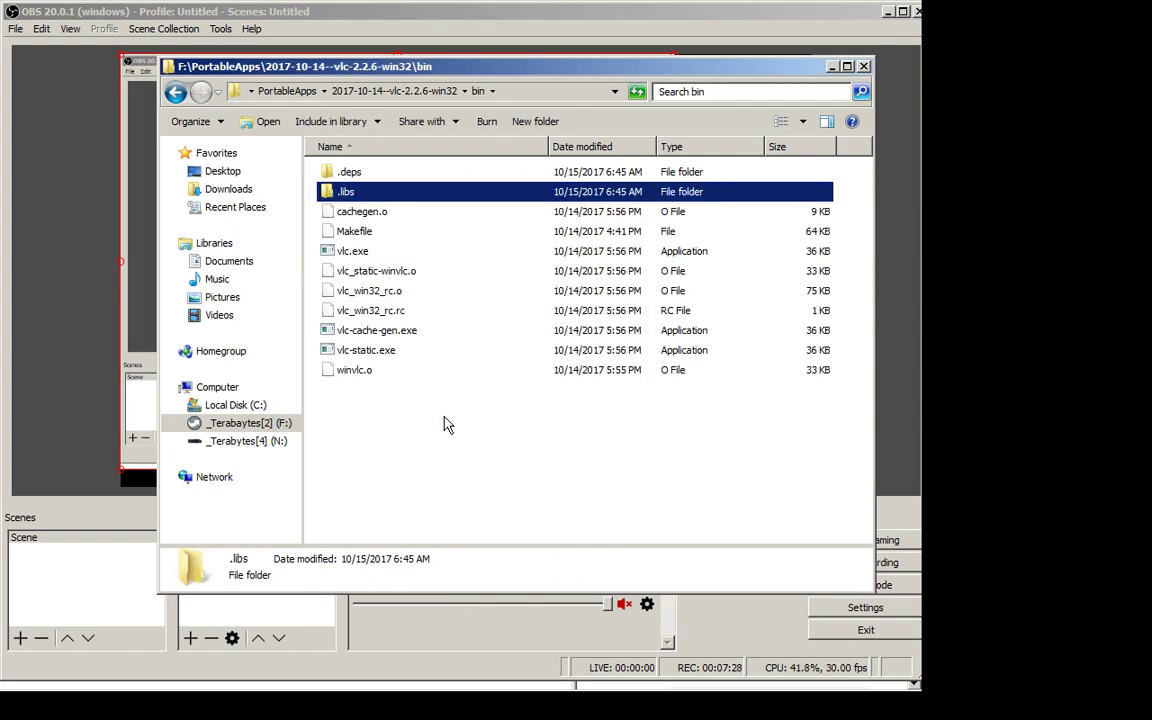
pyautogui.press('Up')
pyautogui.press('Return')
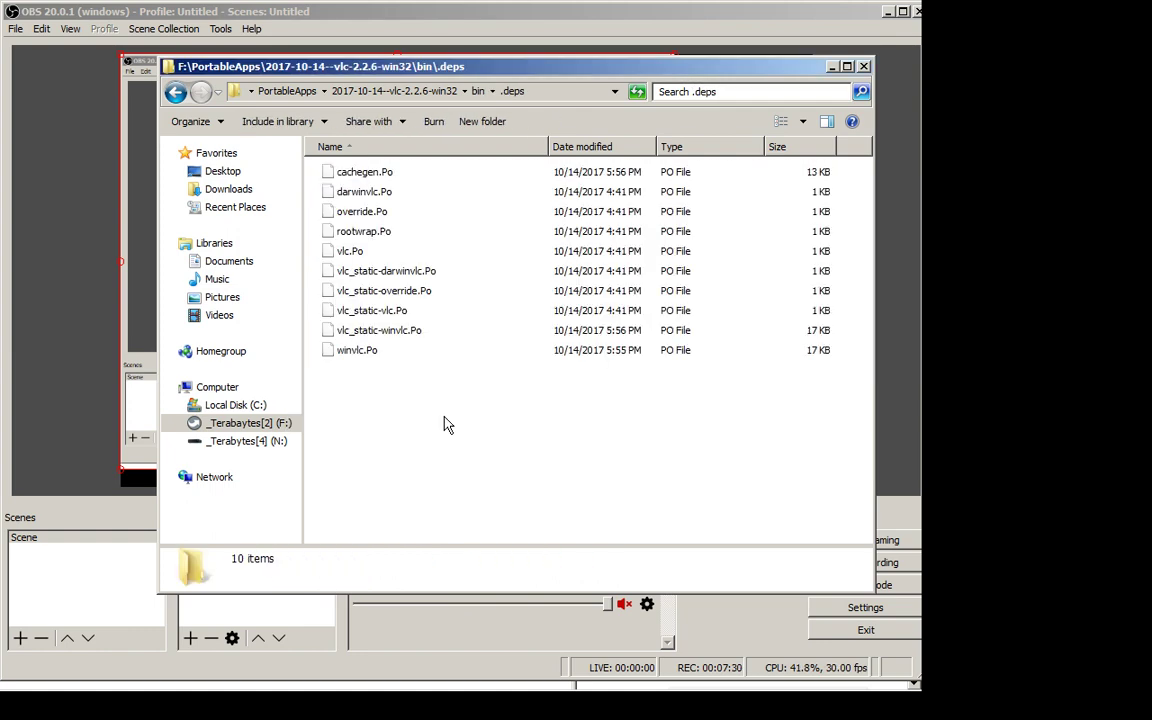
pyautogui.press('BackSpace')
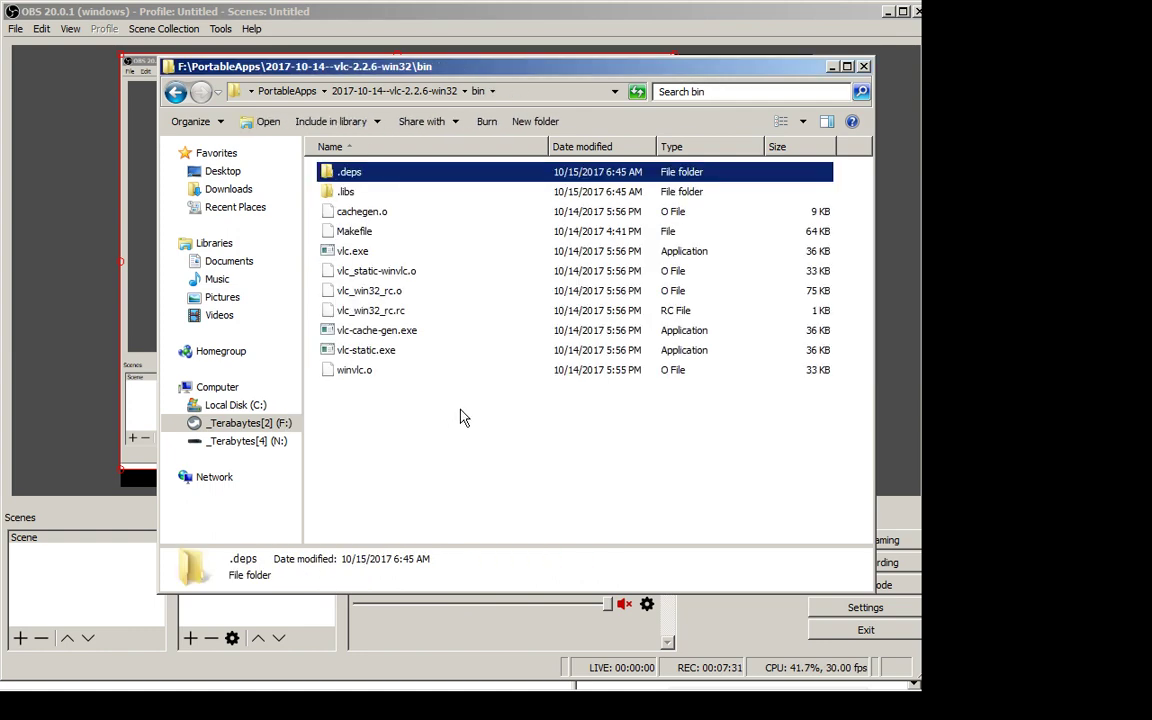
# Search the whole 2017-10-14--vlc-2.2.6-win32 folder for *.dll files and return to its file listing
pyautogui.press('BackSpace')
pyautogui.click(785, 91)
pyautogui.write('*')
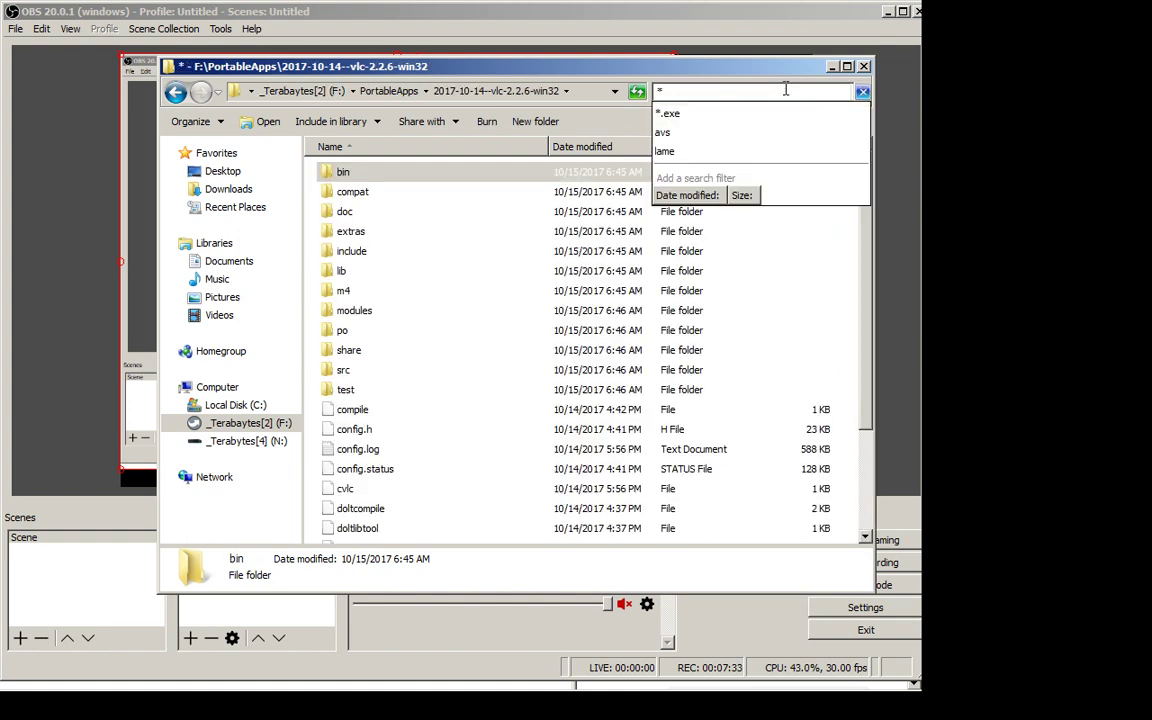
pyautogui.write('.dll')
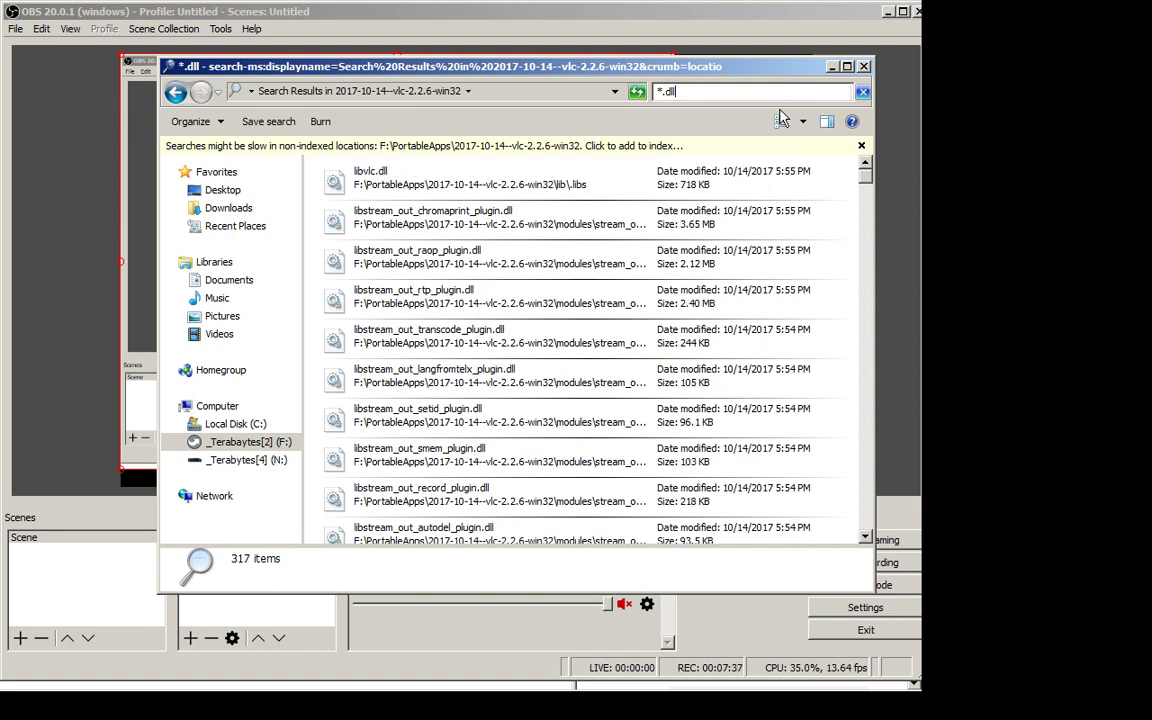
pyautogui.click(570, 200)
pyautogui.press('BackSpace')
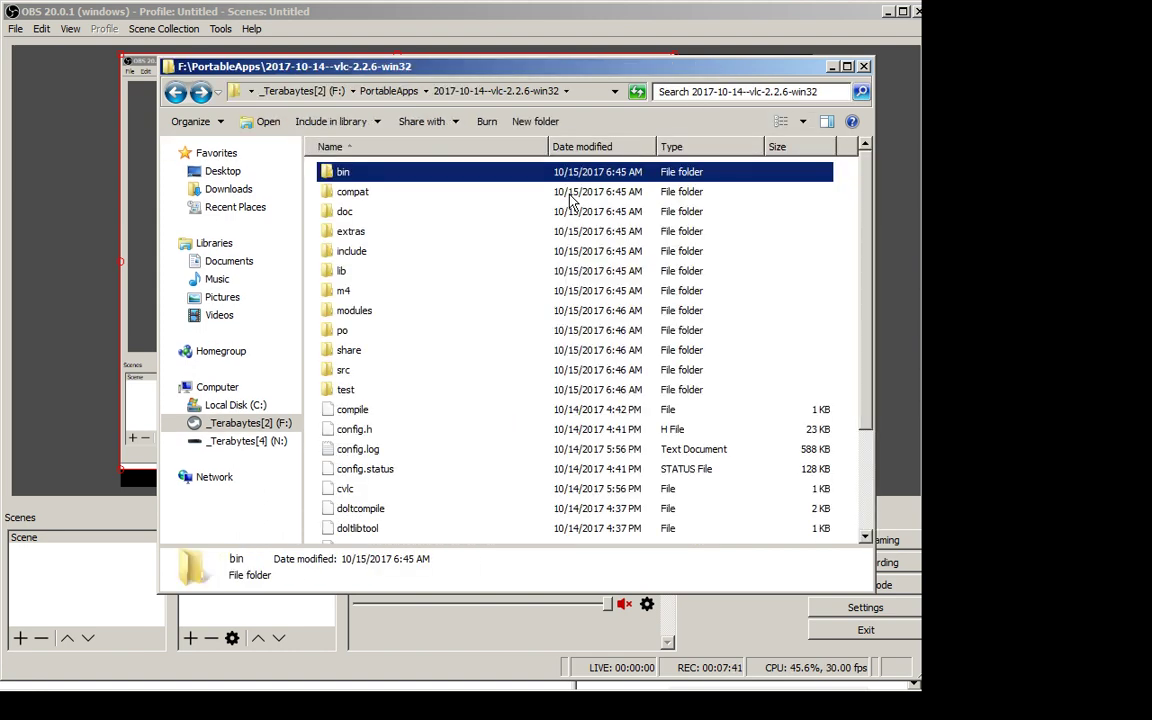
# Open the bin\.libs folder and copy all of its files
pyautogui.click(570, 195)
pyautogui.press('Up')
pyautogui.press('Return')
pyautogui.click(570, 195)
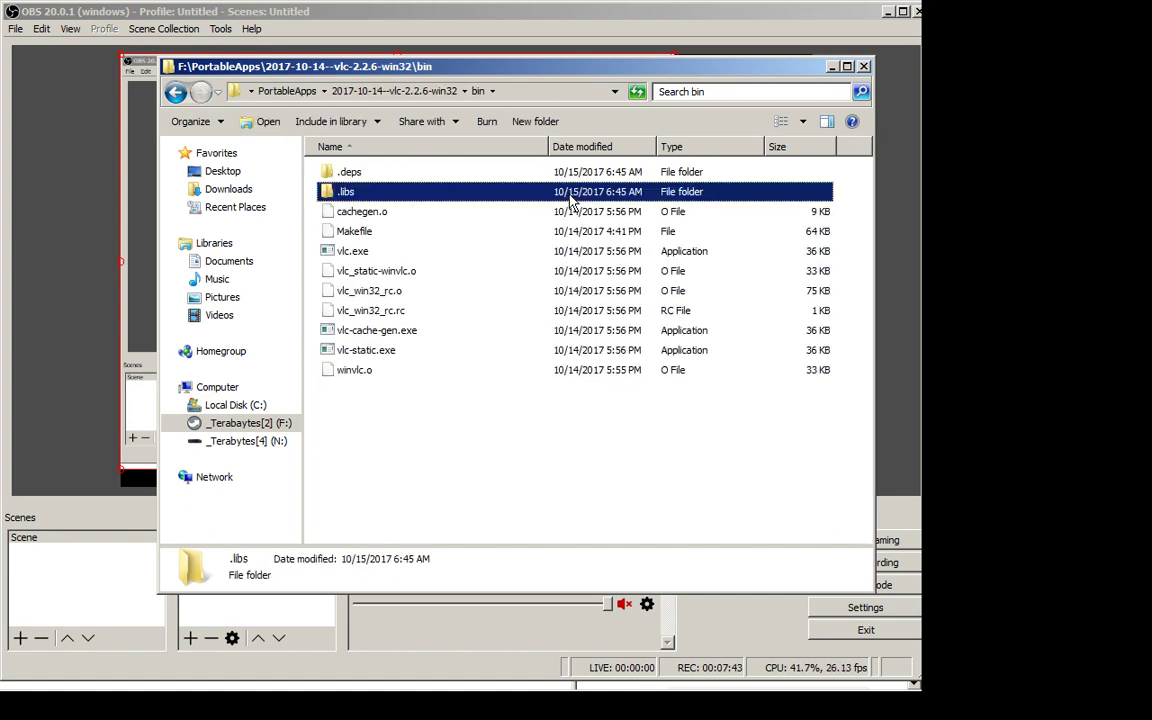
pyautogui.doubleClick(572, 196)
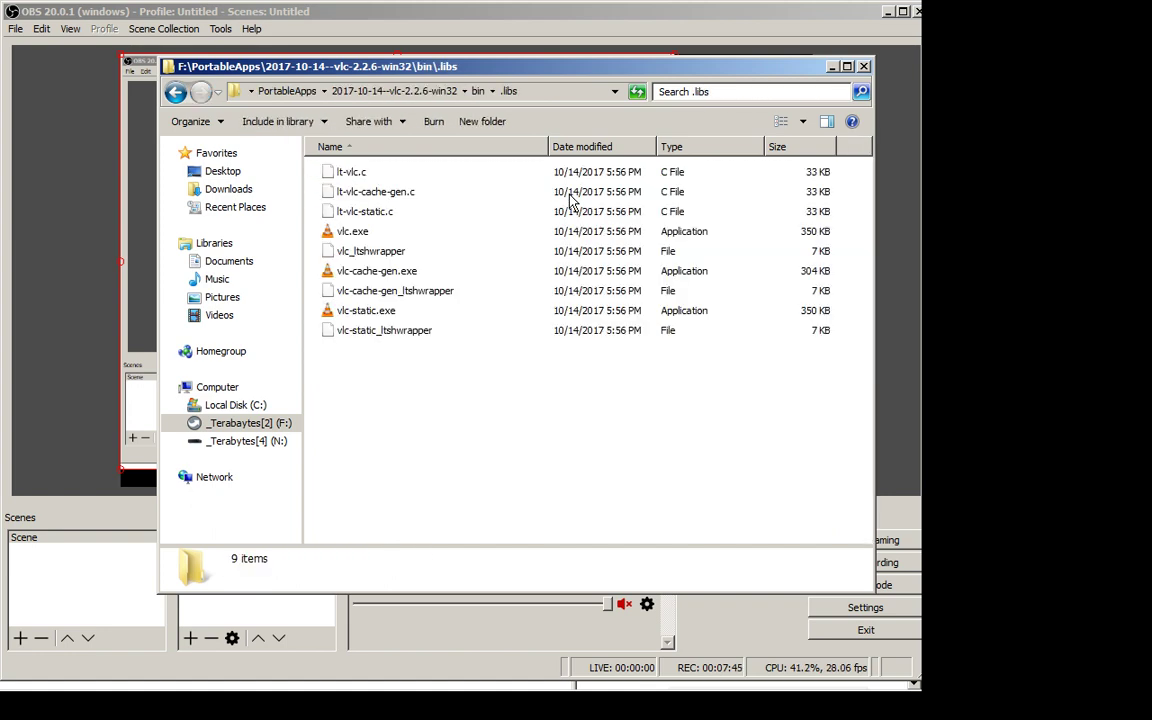
pyautogui.hotkey('ctrl', 'a')
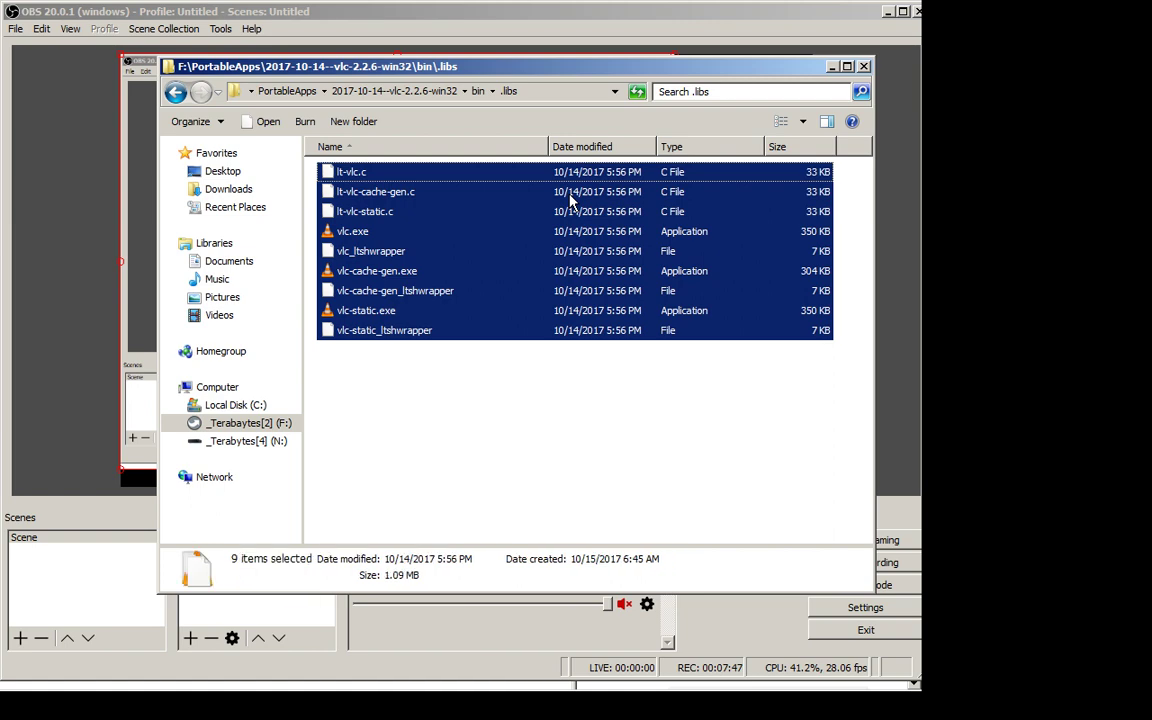
# Create a new folder named _ in the 2017-10-14--vlc-2.2.6-win32 folder
pyautogui.press('BackSpace')
pyautogui.press('BackSpace')
pyautogui.press('Menu')
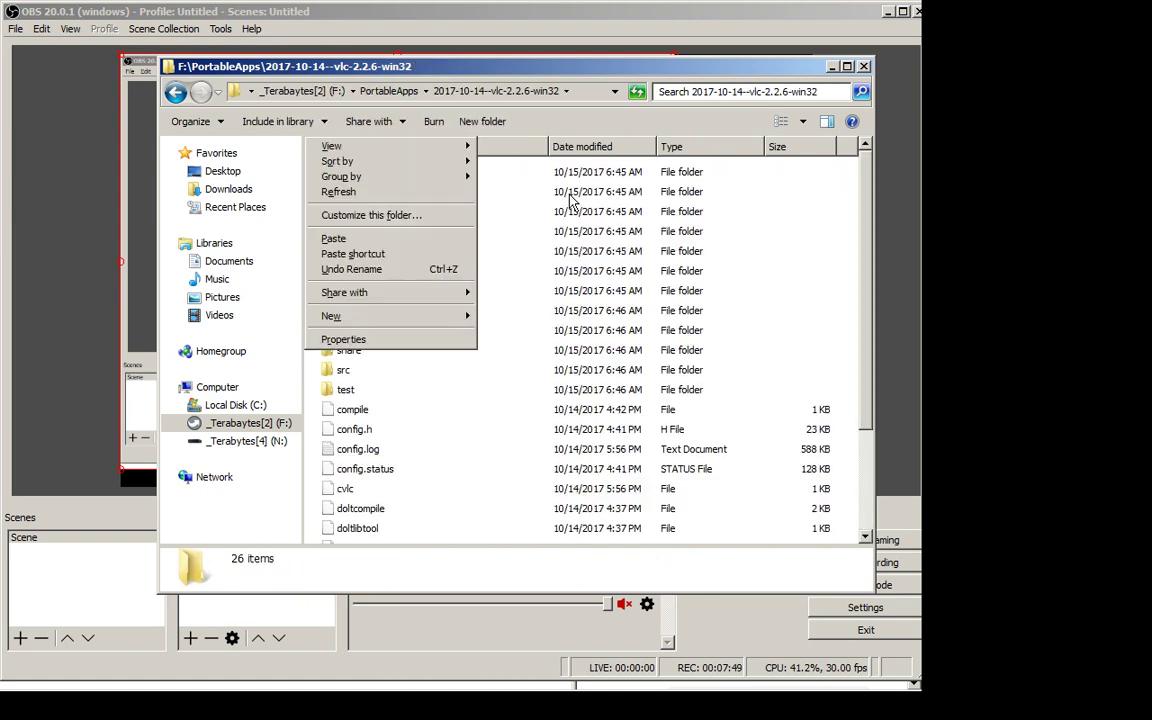
pyautogui.write('wf_')
pyautogui.press('Return')
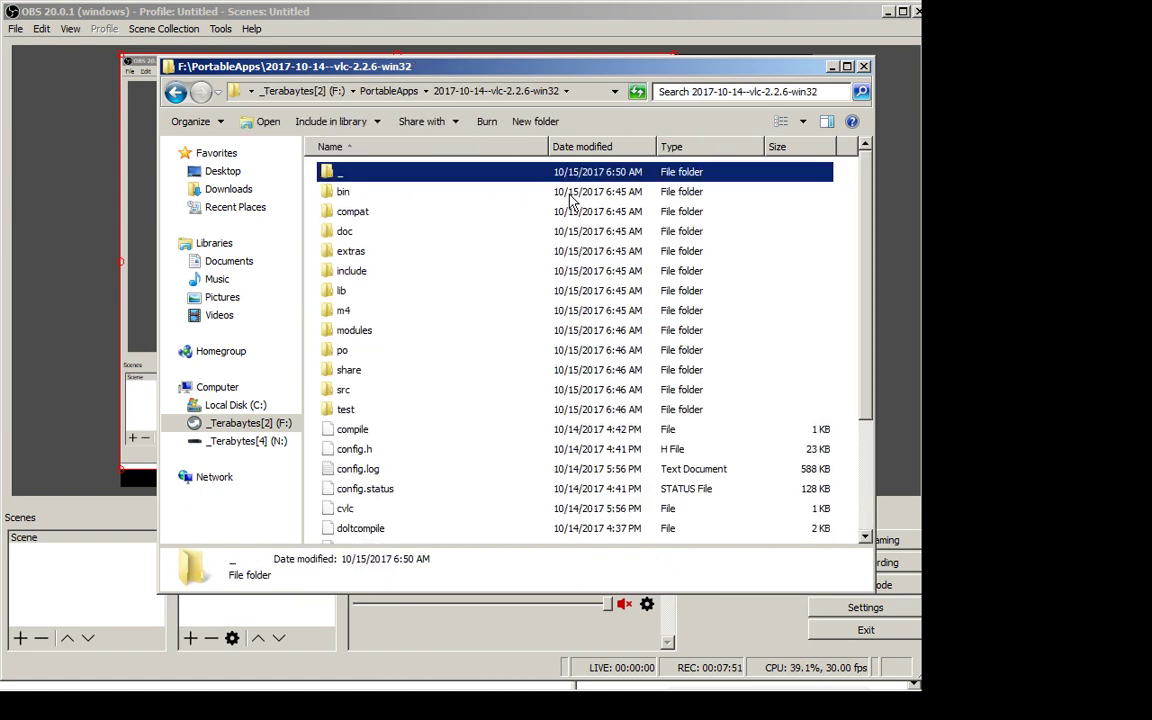
# Paste the copied bin\.libs files into the _ folder and return to its parent folder
pyautogui.press('Return')
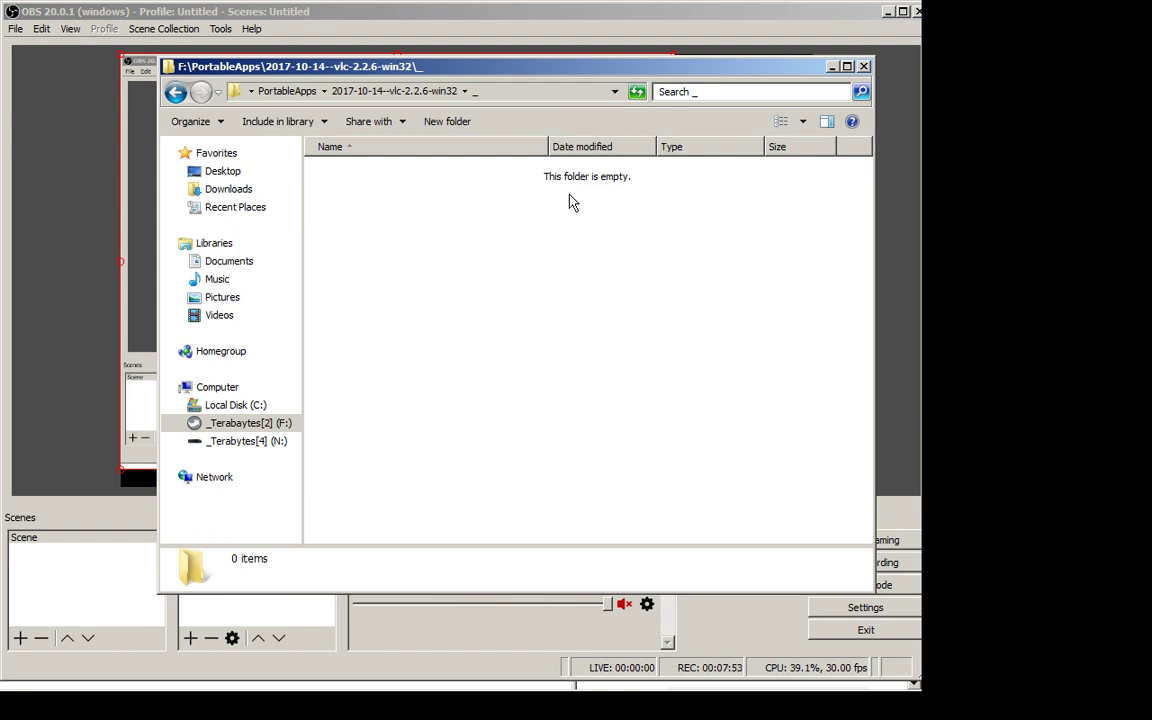
pyautogui.hotkey('ctrl', 'v')
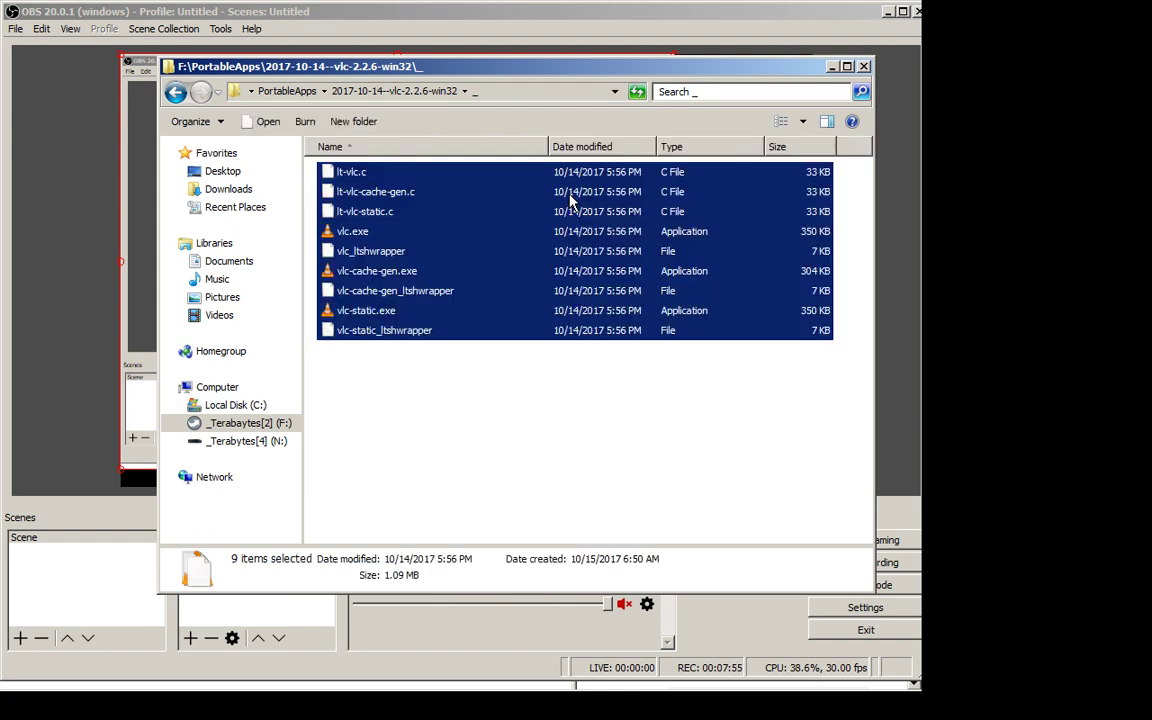
pyautogui.press('BackSpace')
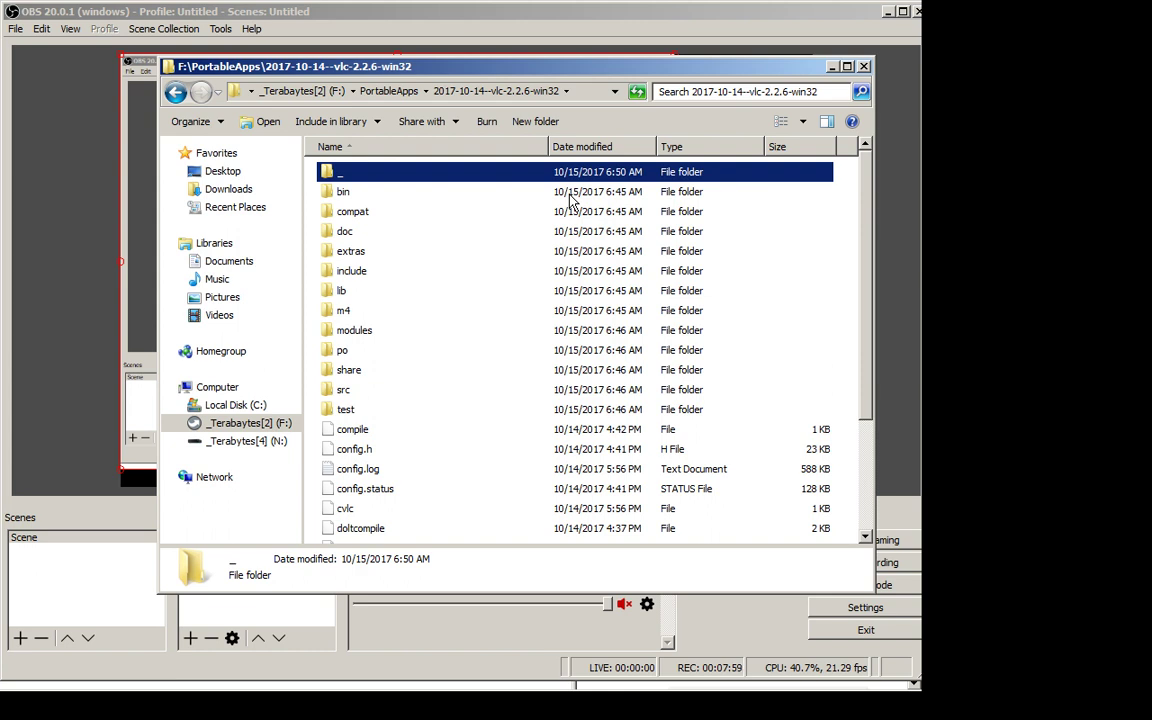
# Open the .libs subfolder of the lib folder
pyautogui.click(392, 198)
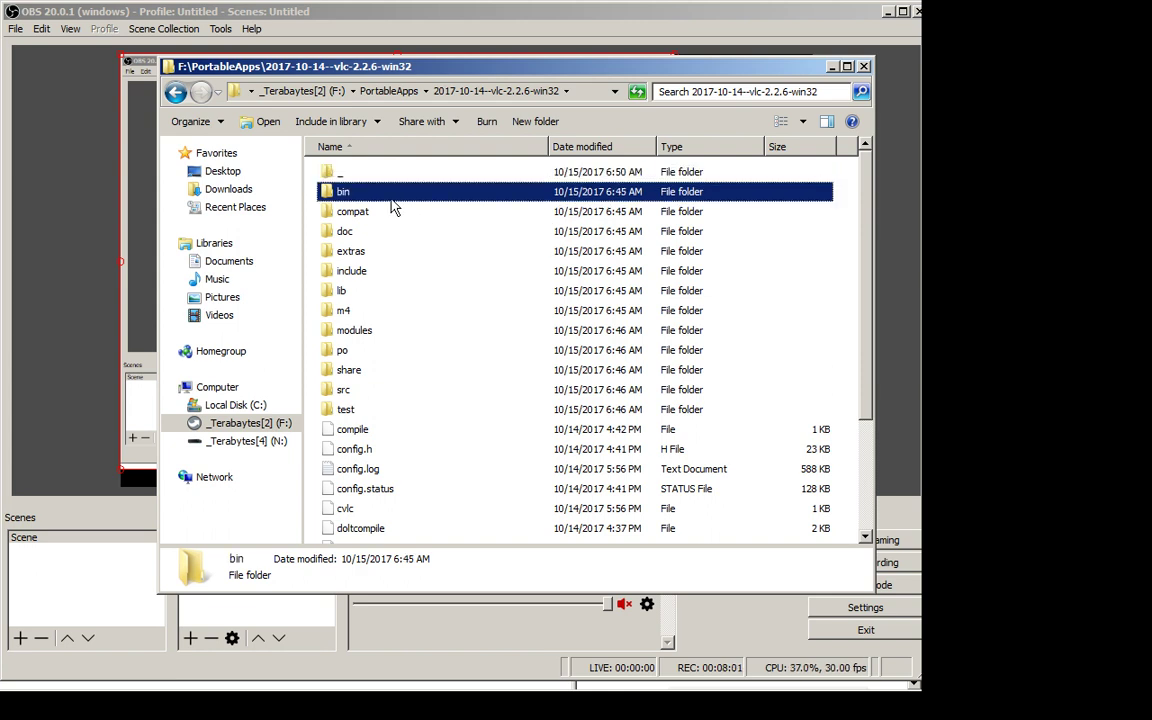
pyautogui.press('Down')
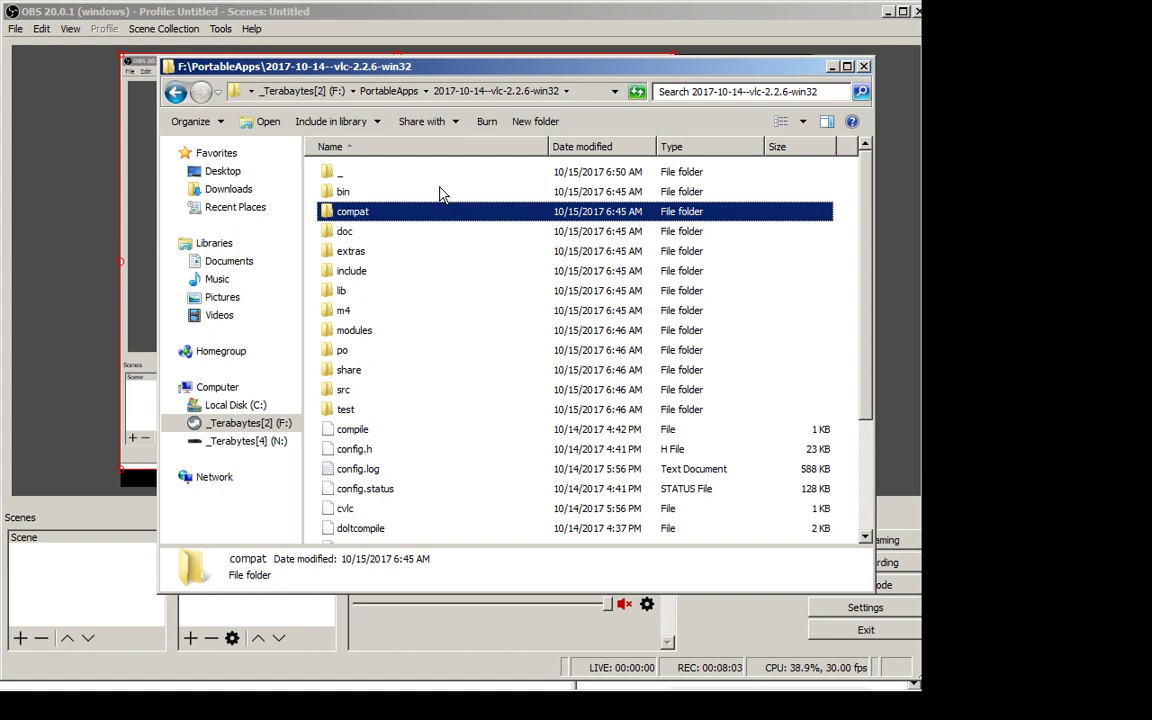
pyautogui.press('Down')
pyautogui.press('Down')
pyautogui.press('Down')
pyautogui.press('Down')
pyautogui.press('Down')
pyautogui.press('Up')
pyautogui.press('Return')
pyautogui.press('Down')
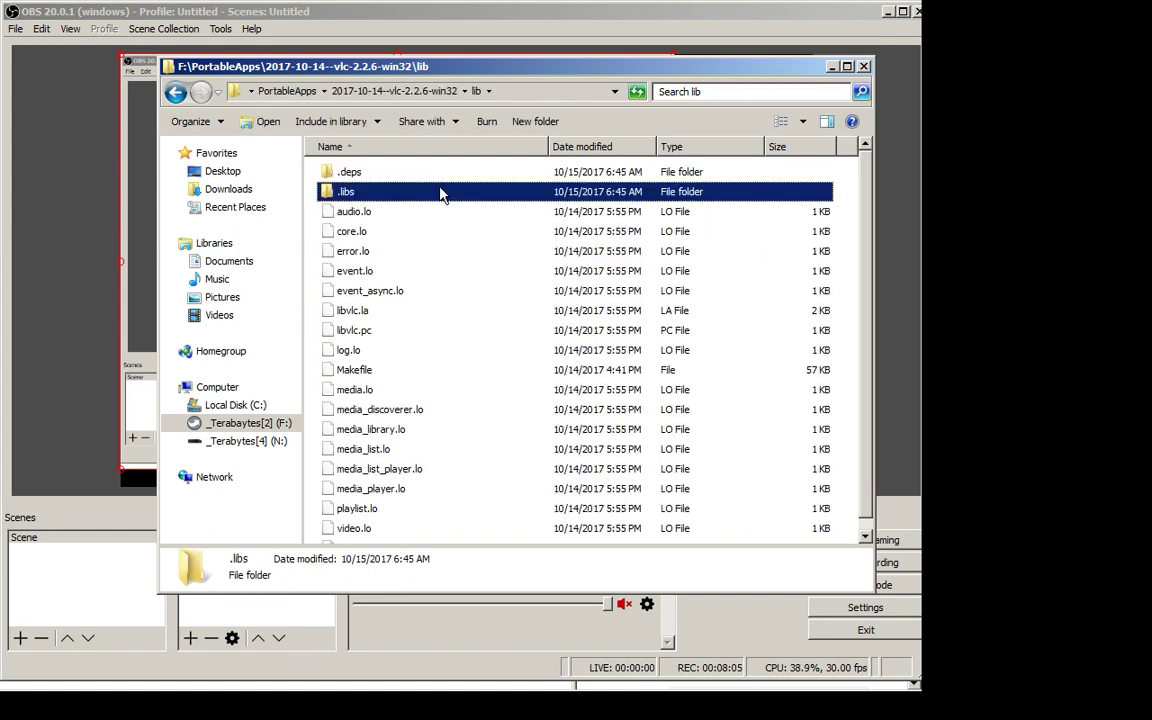
pyautogui.press('Return')
# Locate libvlc.dll in lib\.libs, copy all files there and go back to the lib folder
pyautogui.press('Down')
pyautogui.press('Down')
pyautogui.press('Down')
pyautogui.press('Down')
pyautogui.press('Down')
pyautogui.press('Down')
pyautogui.press('Down')
pyautogui.press('Down')
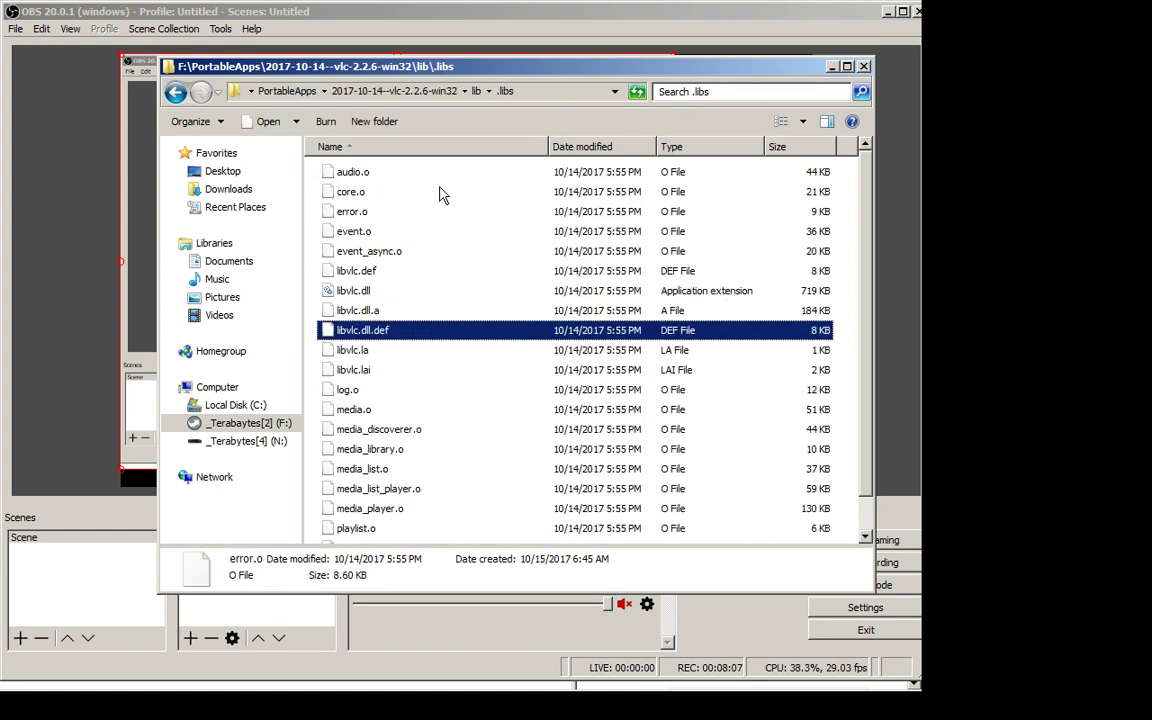
pyautogui.press('Up')
pyautogui.press('Up')
pyautogui.hotkey('ctrl', 'a')
pyautogui.press('BackSpace')
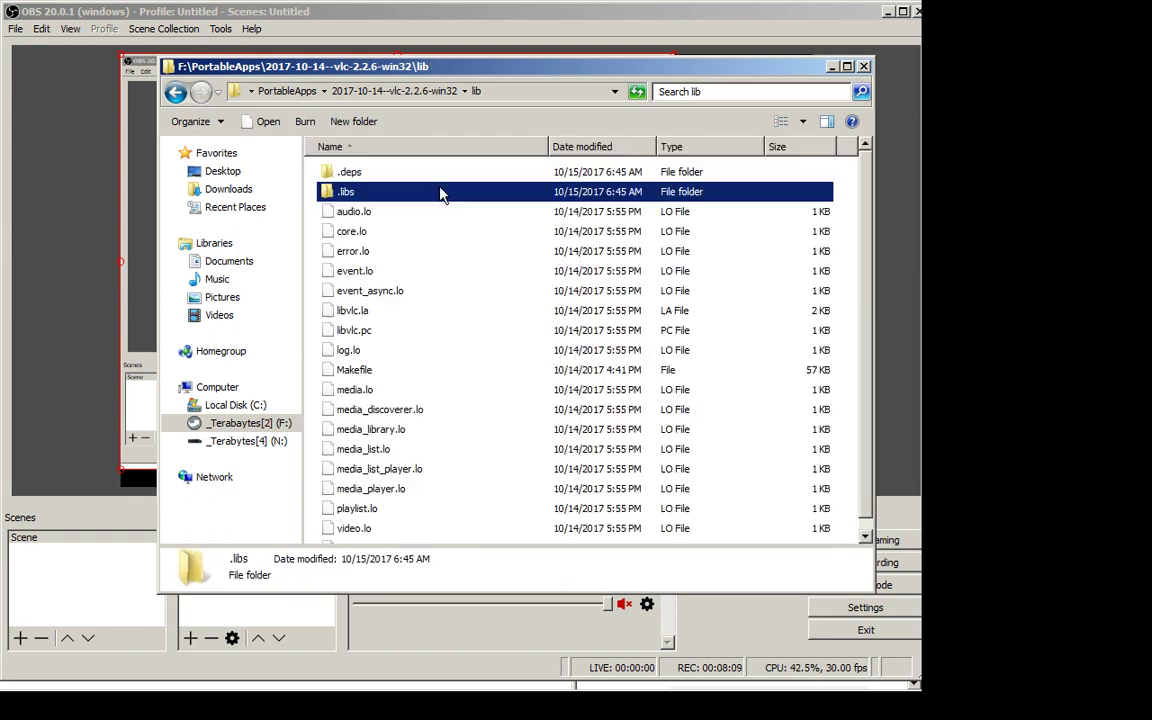
# Paste the copied lib\.libs files into the _ folder
pyautogui.press('Up')
pyautogui.press('BackSpace')
pyautogui.press('Up')
pyautogui.press('Up')
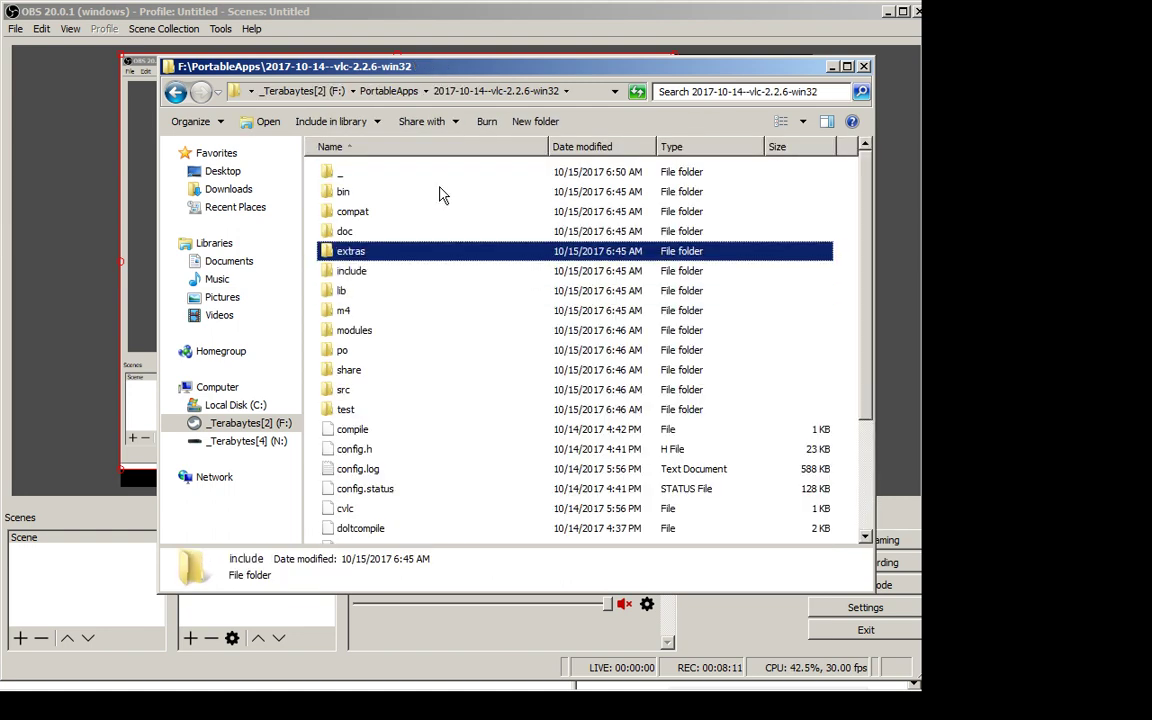
pyautogui.press('Home')
pyautogui.press('Return')
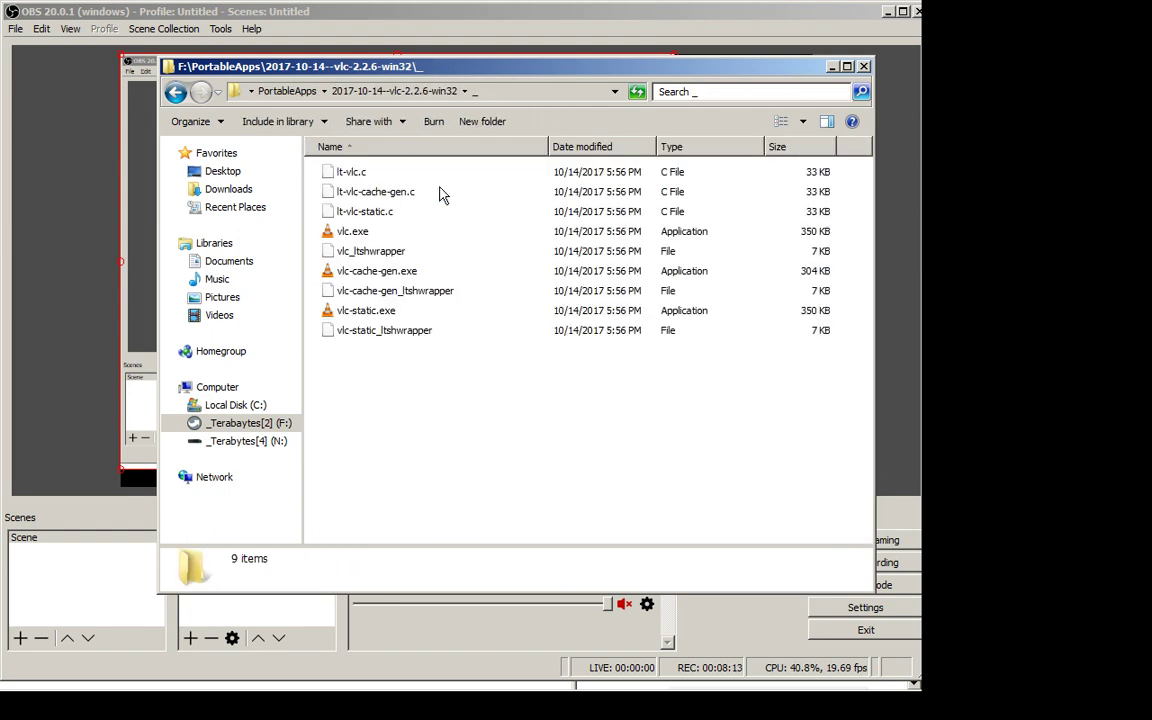
pyautogui.hotkey('ctrl', 'v')
# Try to launch vlc.exe from the _ folder and dismiss the resulting dialog
pyautogui.press('Home')
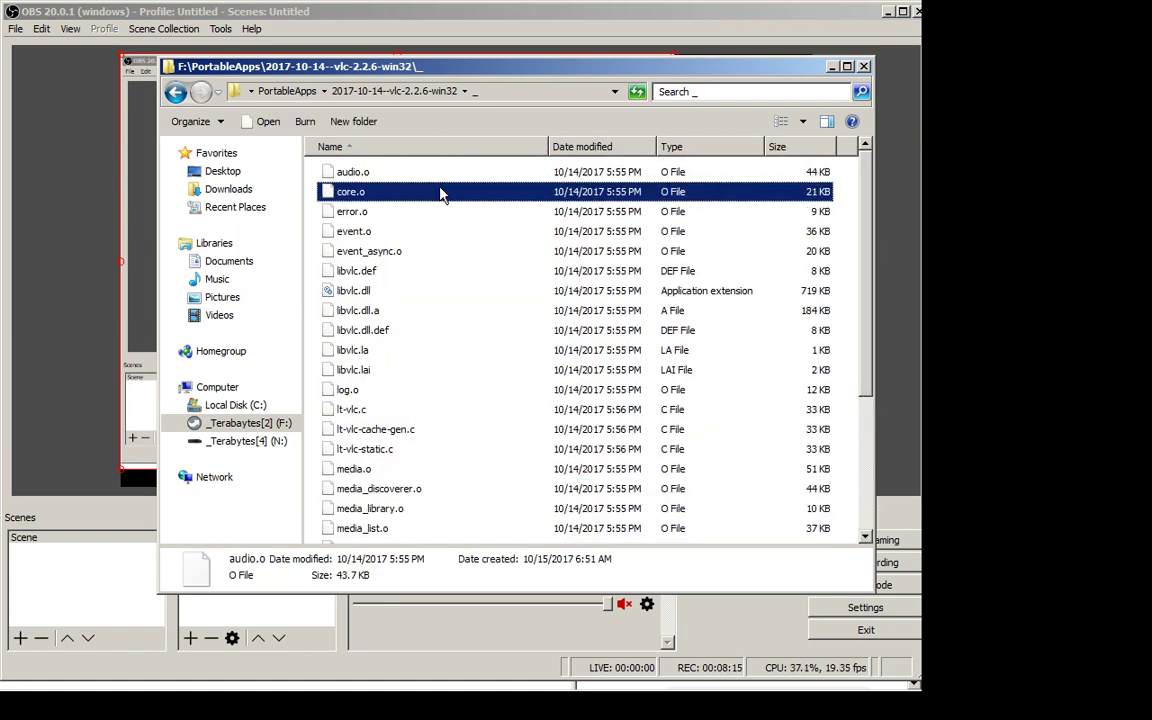
pyautogui.press('End')
pyautogui.press('Up')
pyautogui.press('Up')
pyautogui.press('Up')
pyautogui.press('Up')
pyautogui.press('Up')
pyautogui.press('Up')
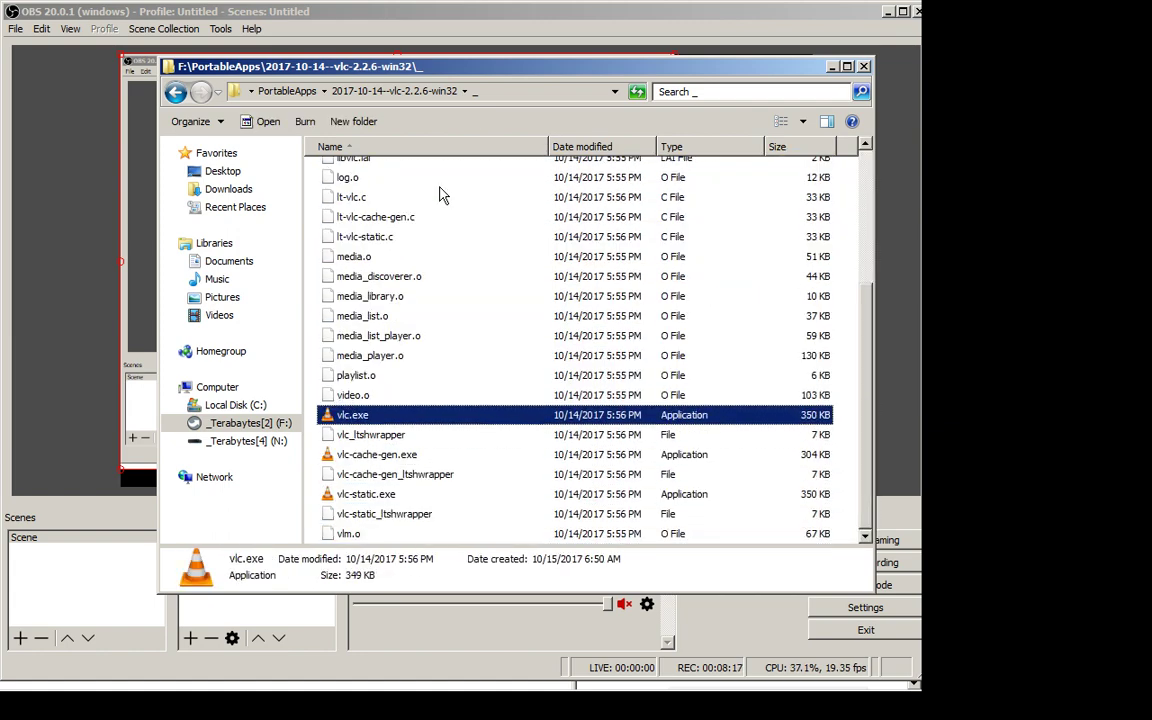
pyautogui.press('Return')
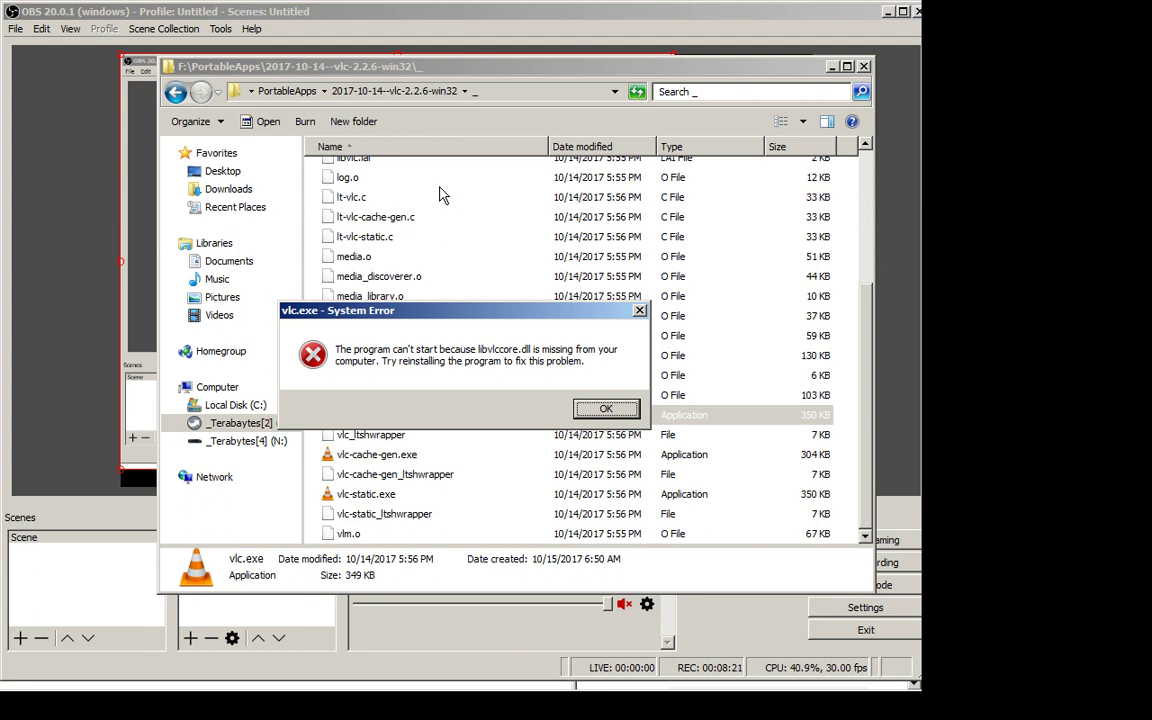
pyautogui.press('Return')
# Open the .deps subfolder of the lib folder to examine its files
pyautogui.press('BackSpace')
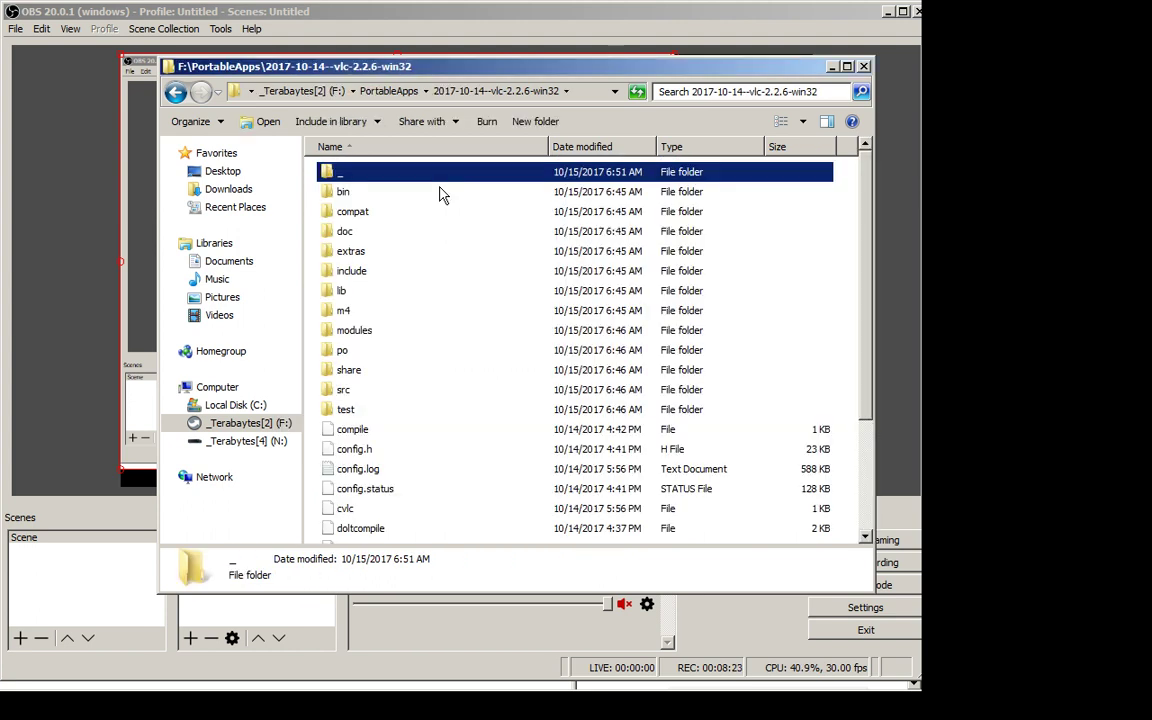
pyautogui.press('Down')
pyautogui.press('Down')
pyautogui.press('Down')
pyautogui.press('Down')
pyautogui.press('Down')
pyautogui.press('Down')
pyautogui.press('Return')
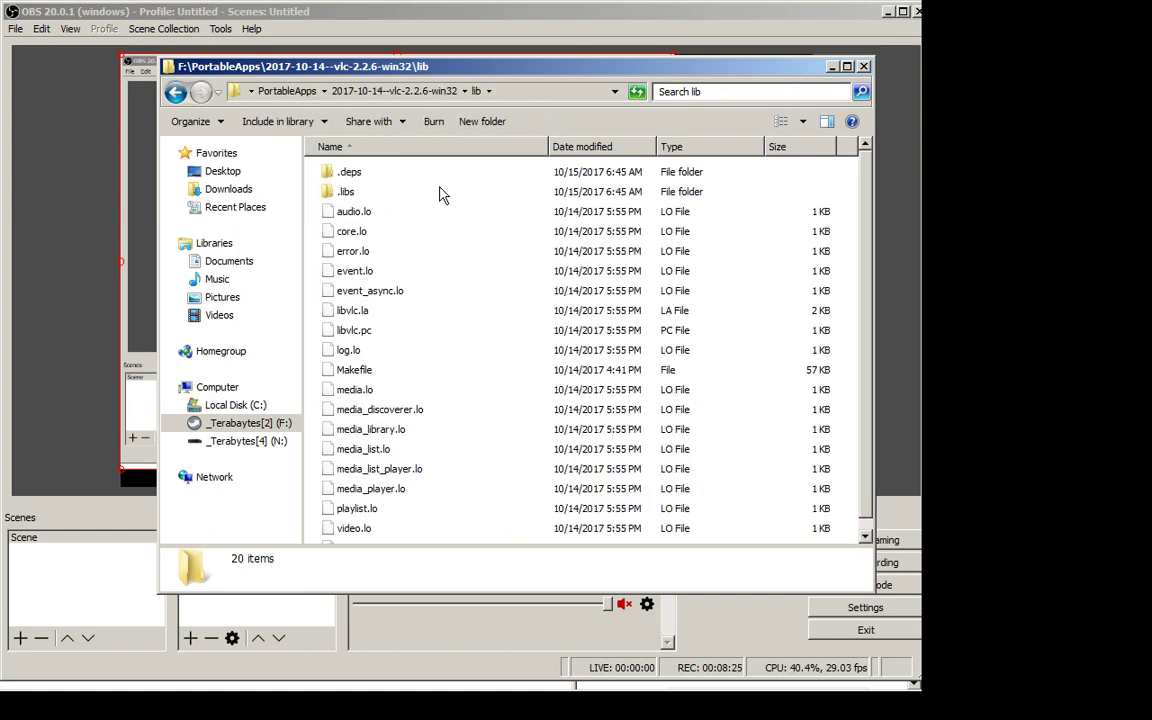
pyautogui.press('Down')
pyautogui.press('Up')
pyautogui.press('Return')
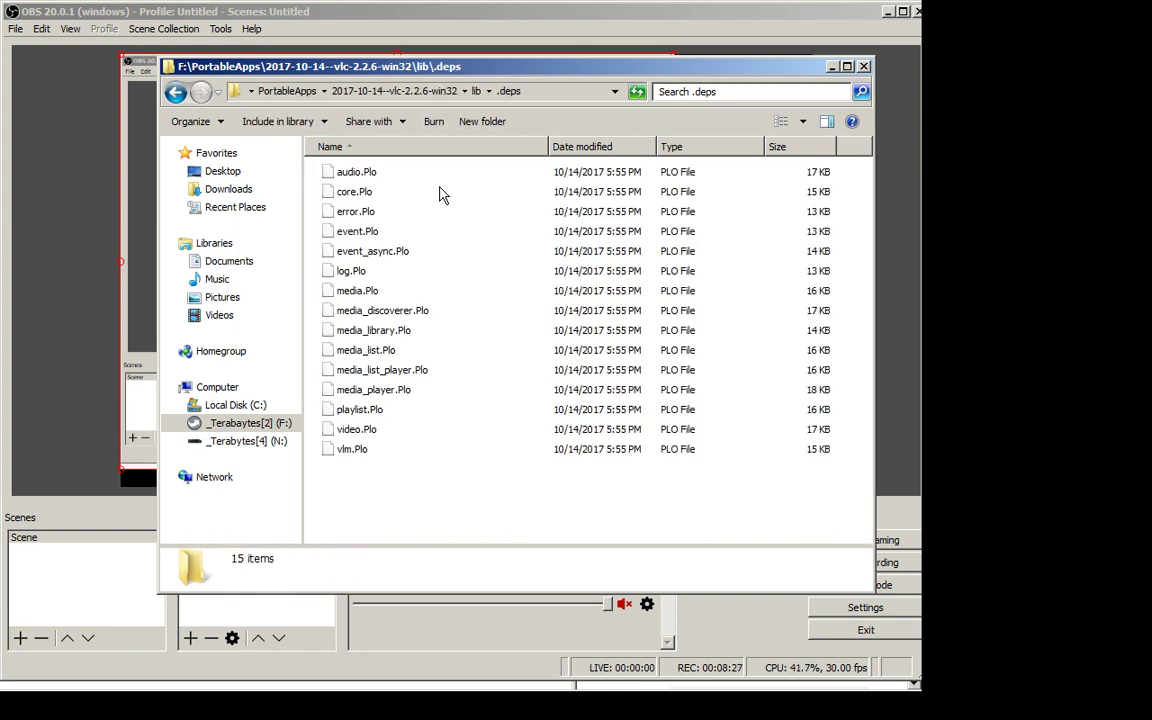
# Check the files in lib\.libs and return to the 2017-10-14--vlc-2.2.6-win32 folder
pyautogui.press('BackSpace')
pyautogui.press('Down')
pyautogui.press('Return')
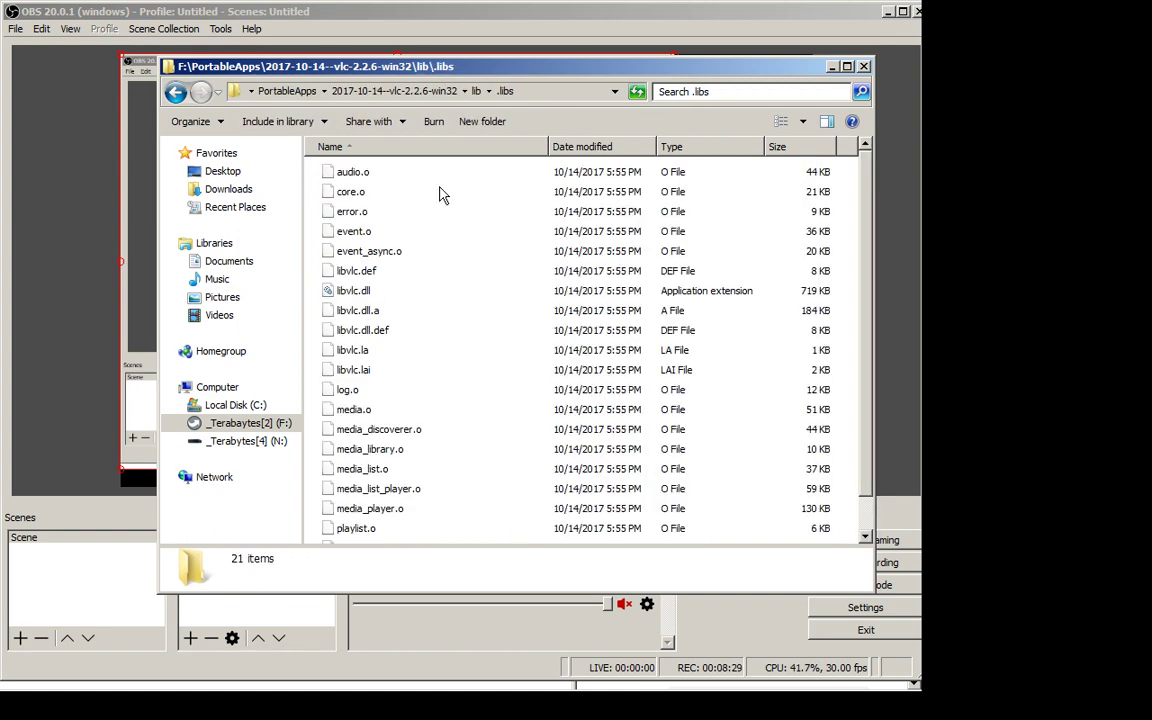
pyautogui.press('End')
pyautogui.press('BackSpace')
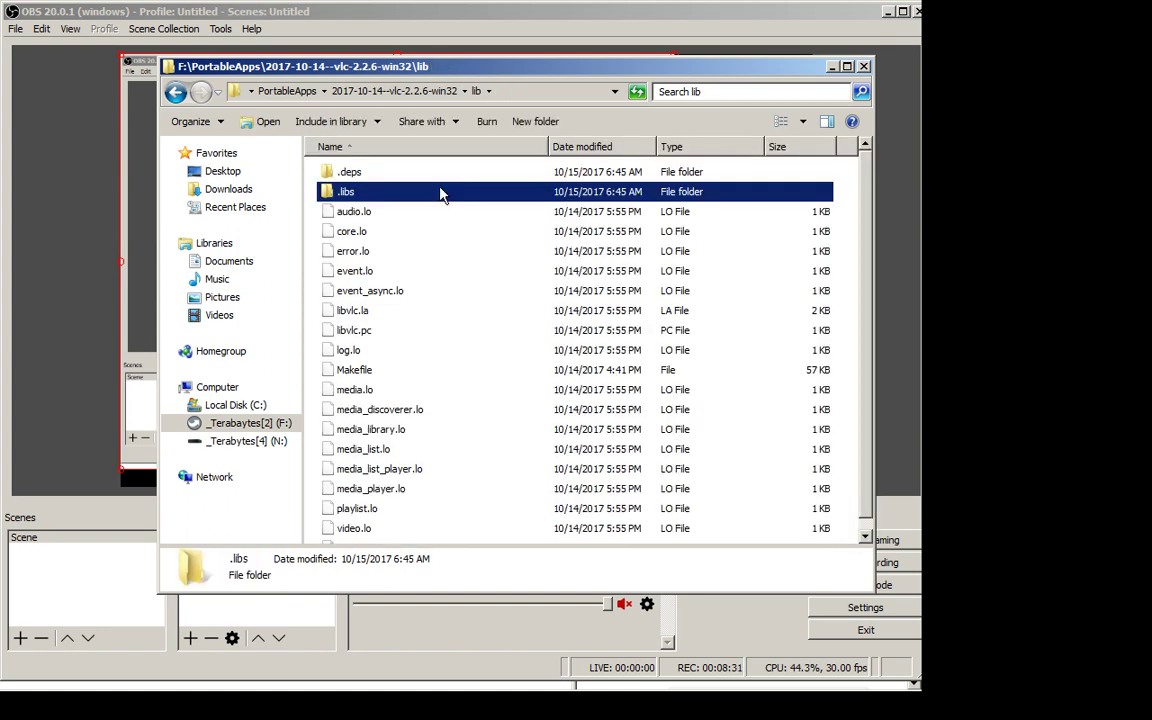
pyautogui.press('BackSpace')
# Search the 2017-10-14--vlc-2.2.6-win32 folder for *.dll files
pyautogui.click(682, 91)
pyautogui.write('*')
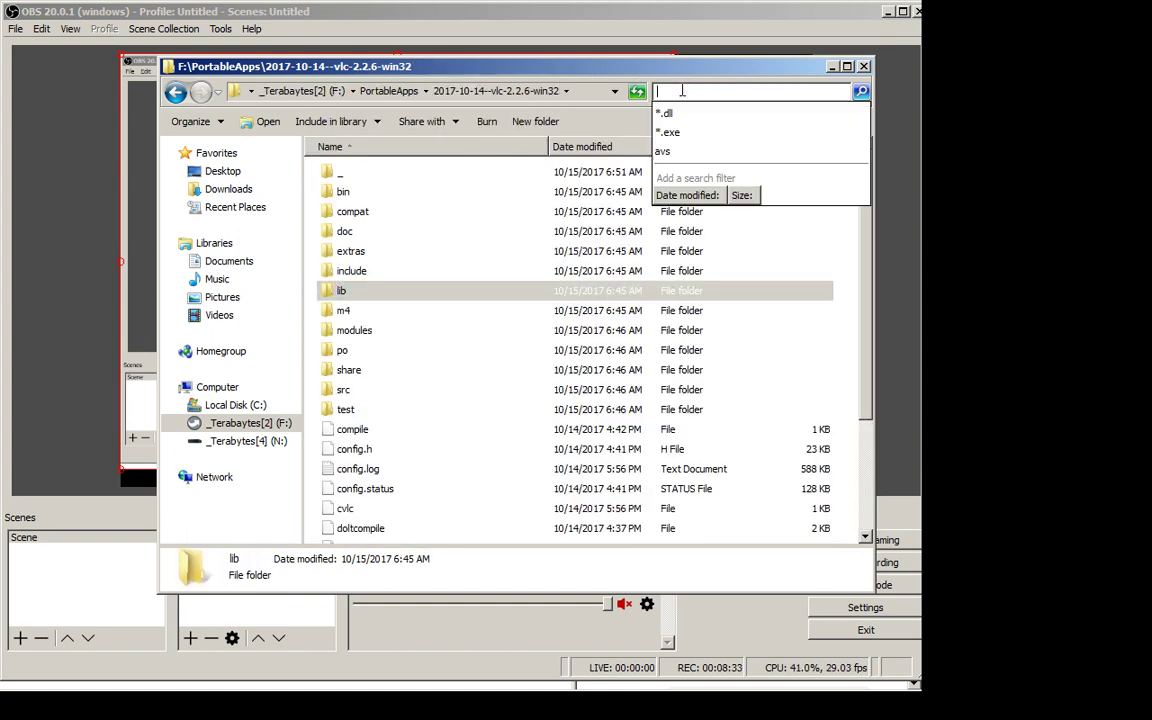
pyautogui.write('.dll')
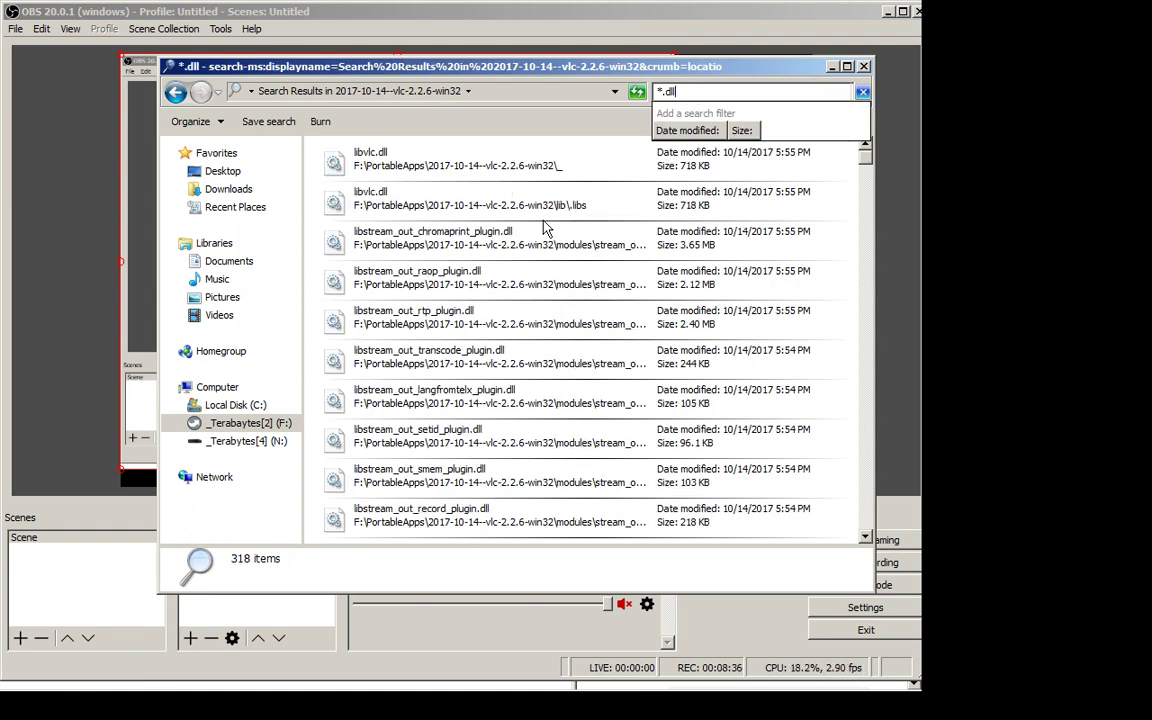
pyautogui.click(513, 290)
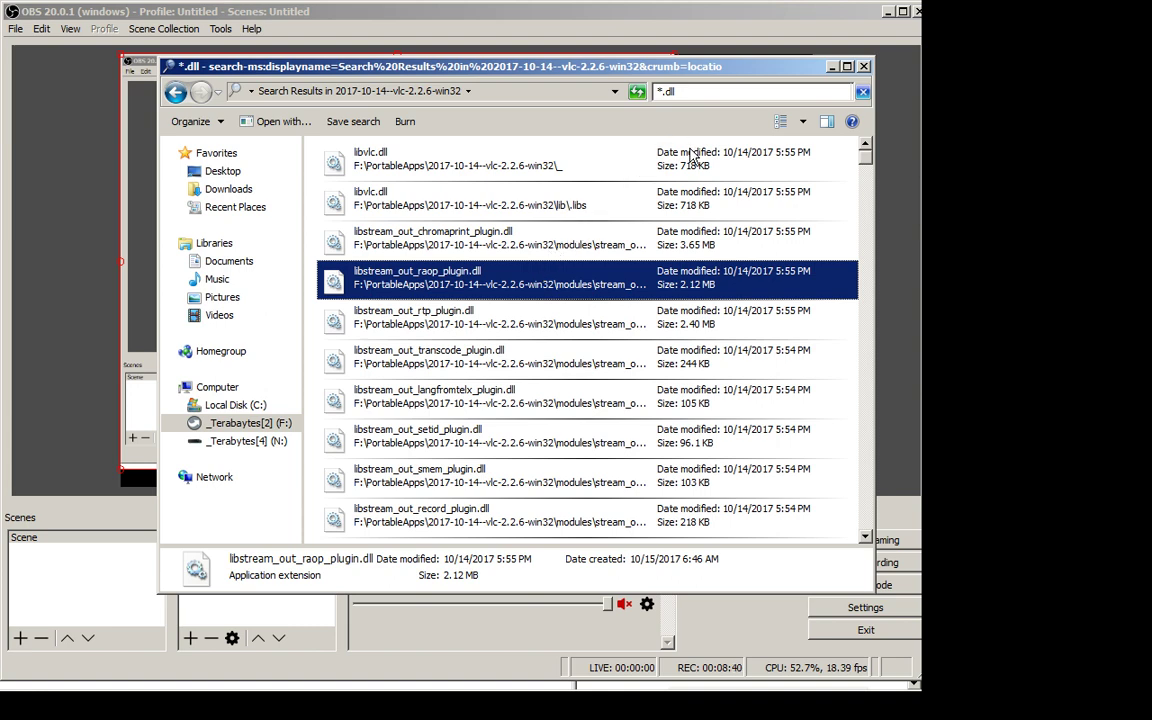
# Examine the names and folder locations of the plugin DLLs in the search results and return to the 2017-10-14--vlc-2.2.6-win32 folder
pyautogui.scroll(-2, 568, 228)
pyautogui.scroll(-5, 568, 228)
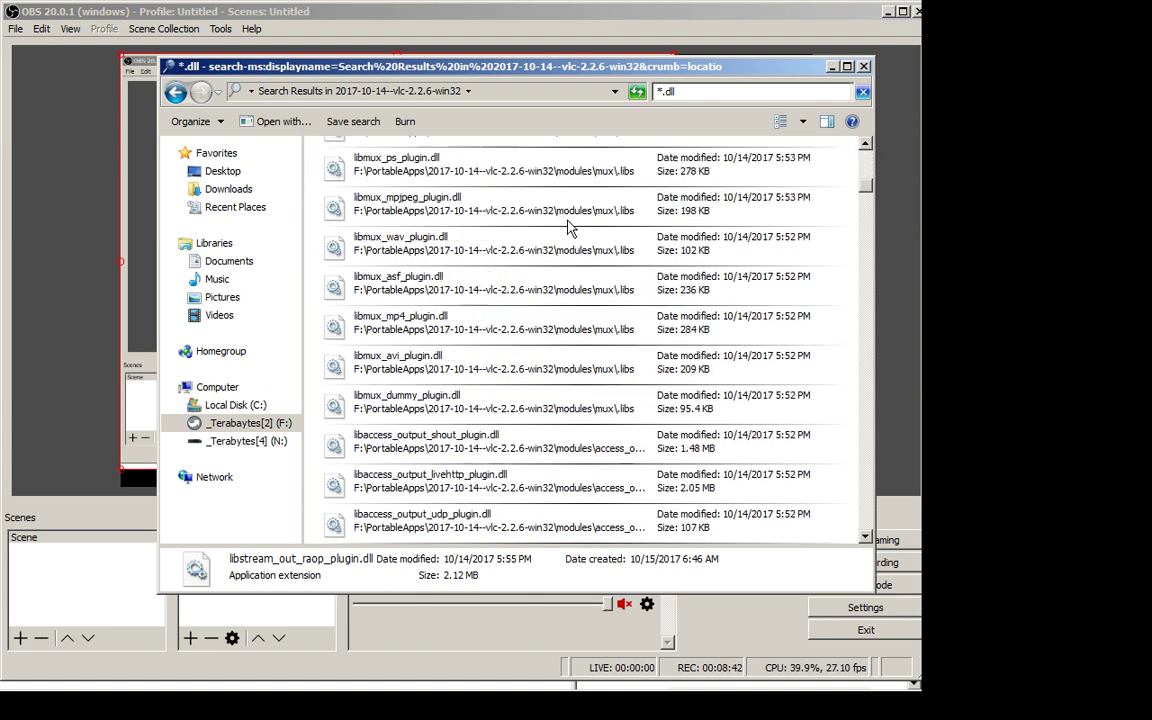
pyautogui.scroll(-5, 568, 228)
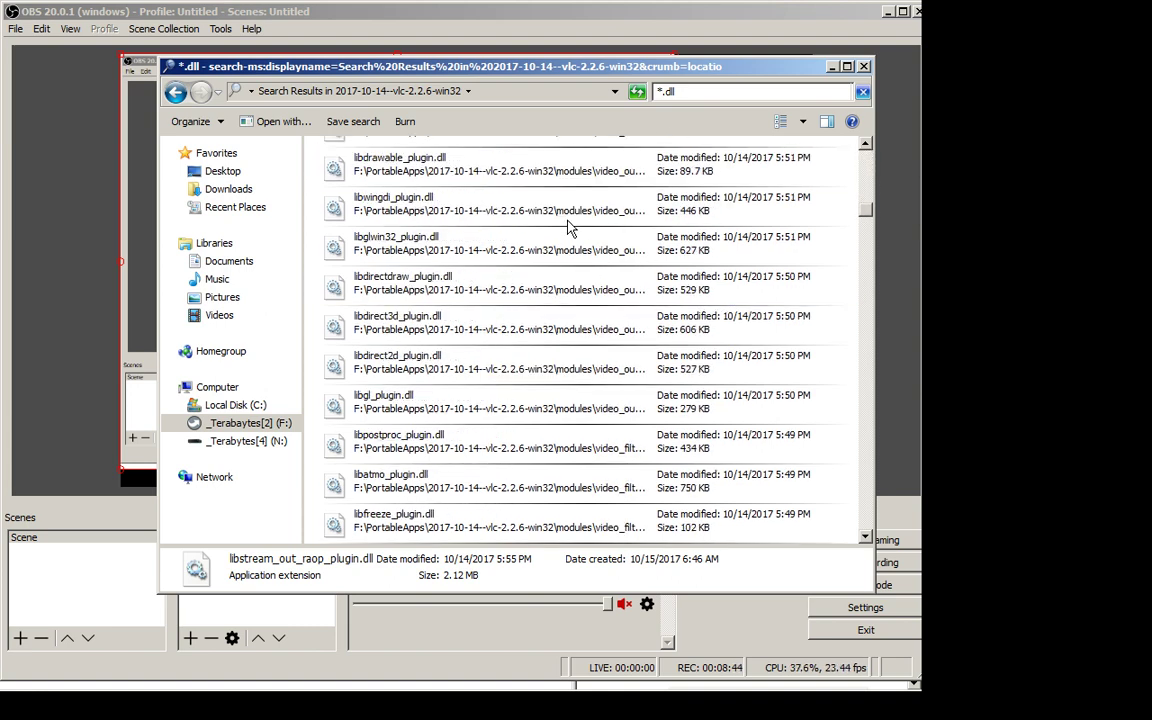
pyautogui.scroll(-3, 568, 228)
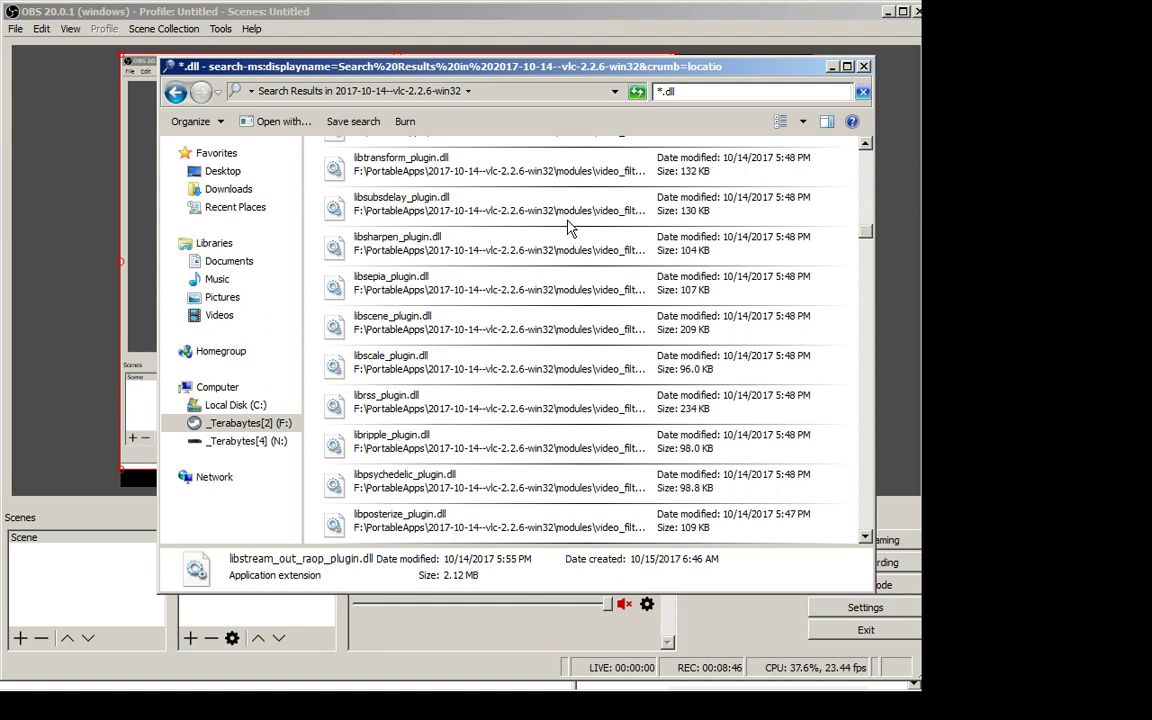
pyautogui.scroll(-10, 568, 228)
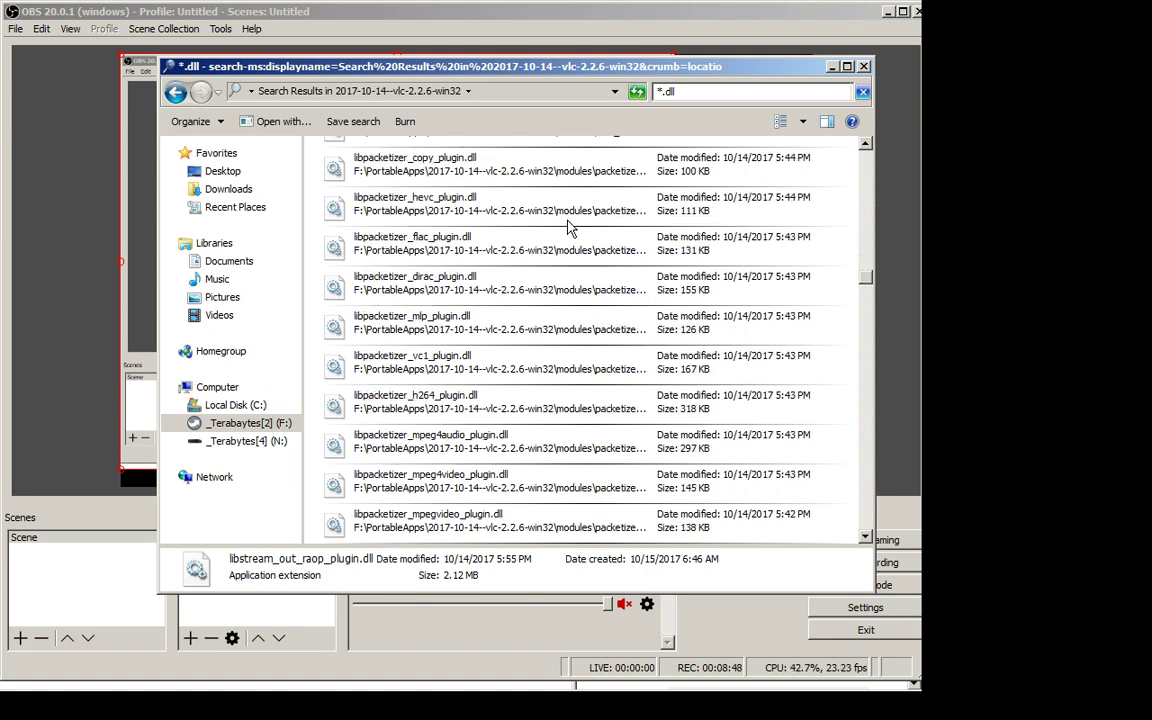
pyautogui.scroll(-12, 568, 228)
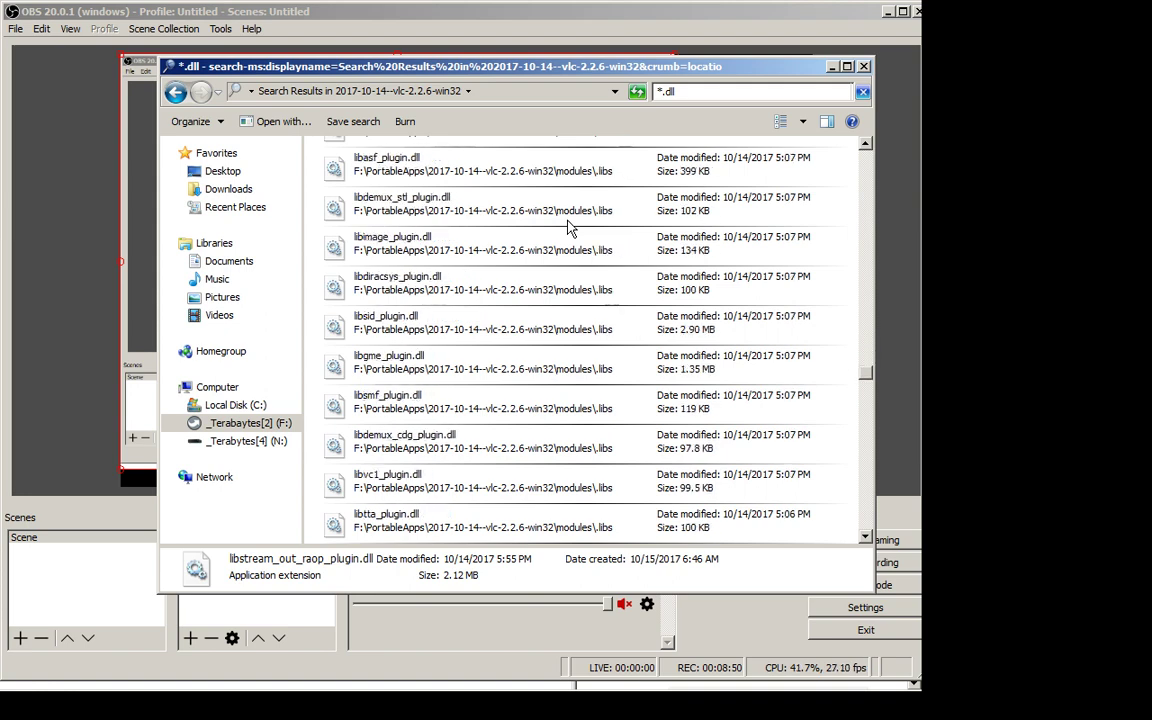
pyautogui.scroll(-3, 568, 228)
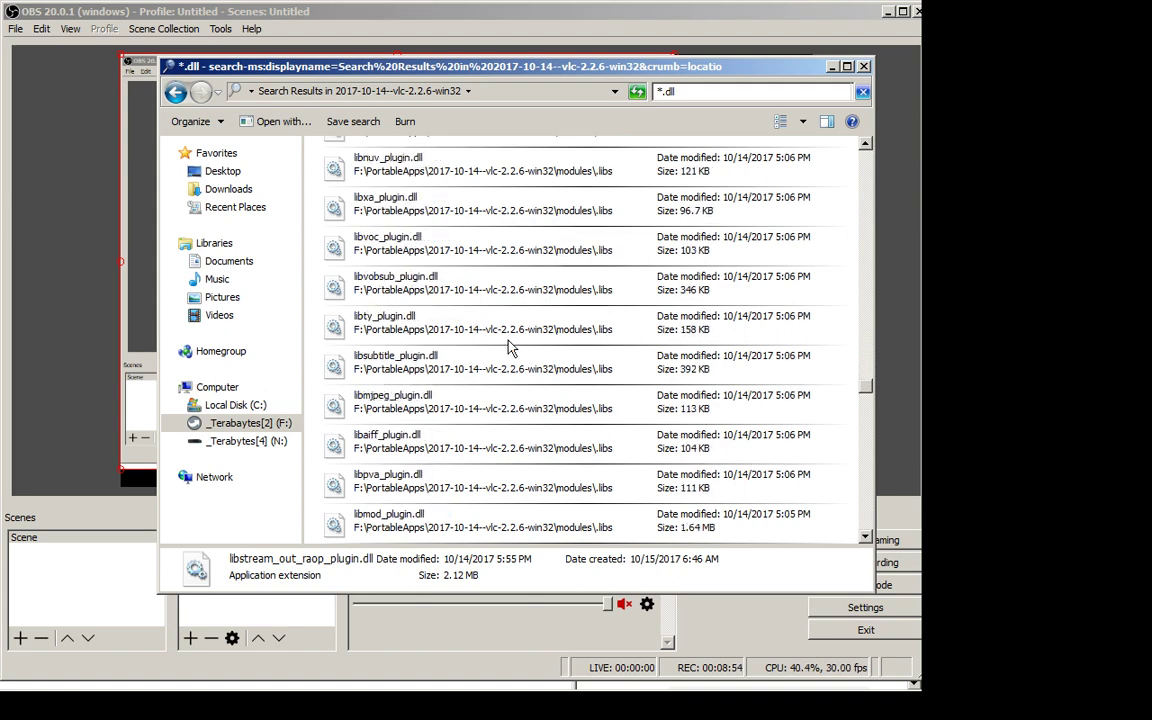
pyautogui.click(500, 371)
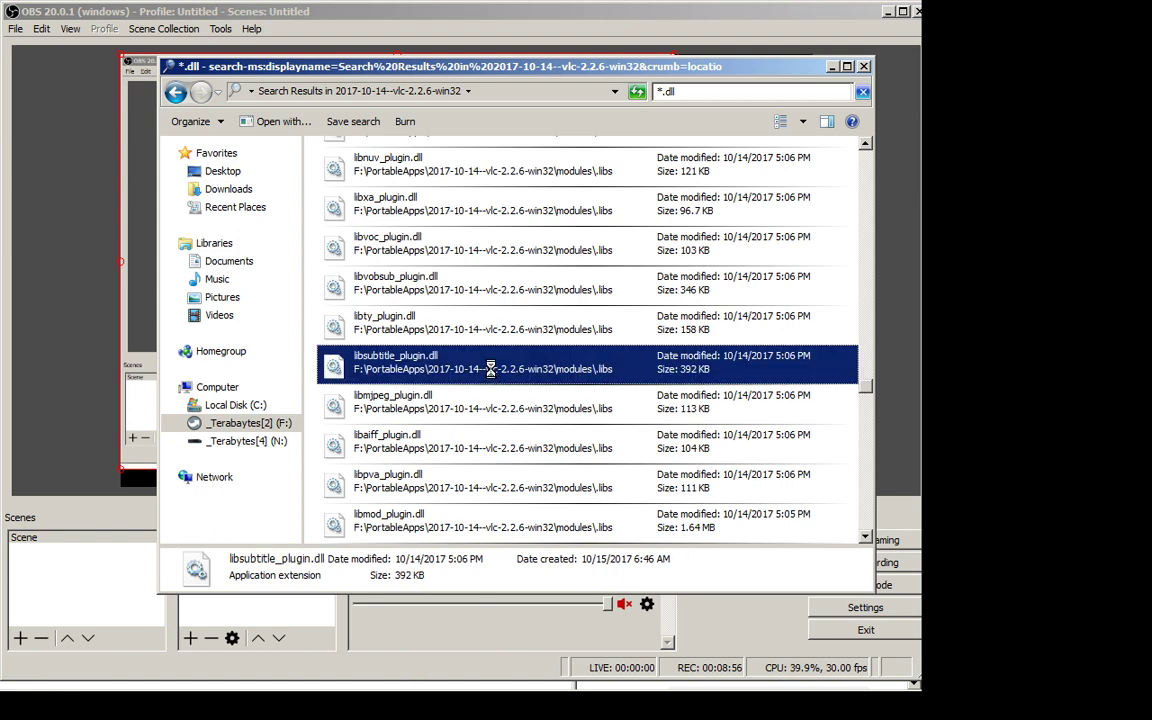
pyautogui.rightClick(493, 373)
pyautogui.press('Escape')
pyautogui.press('BackSpace')
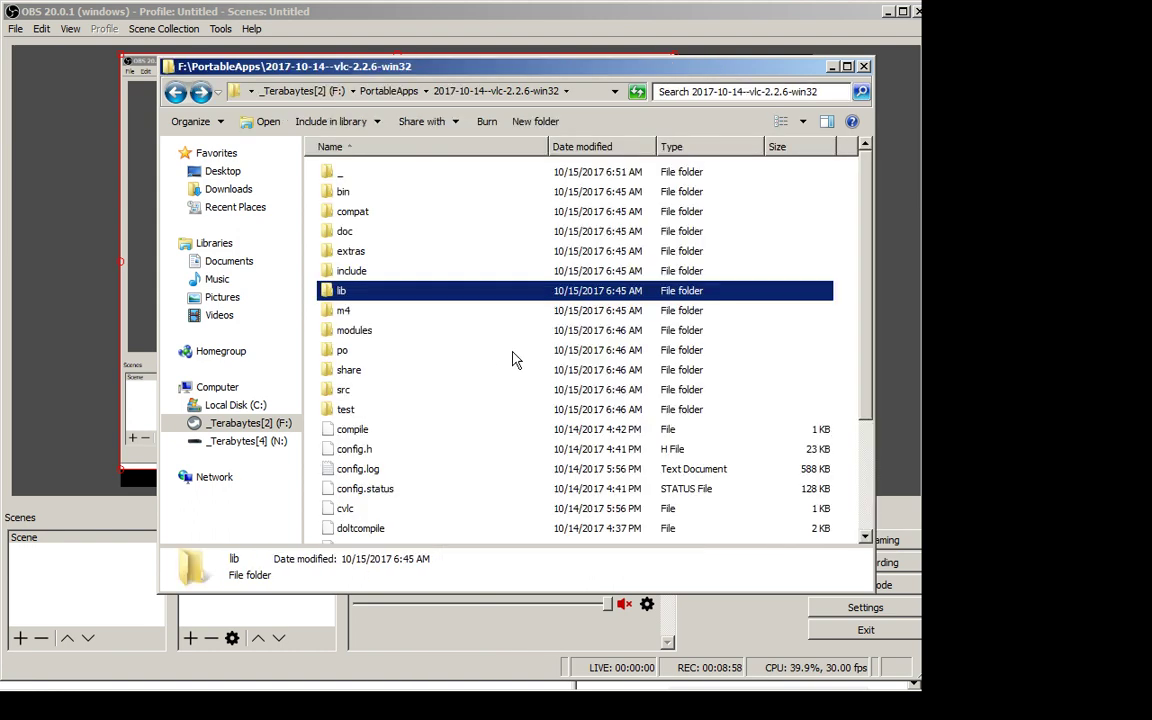
# Search the 2017-10-14--vlc-2.2.6-win32 folder for *core*.dll and leave the results after noting the file's location
pyautogui.click(741, 91)
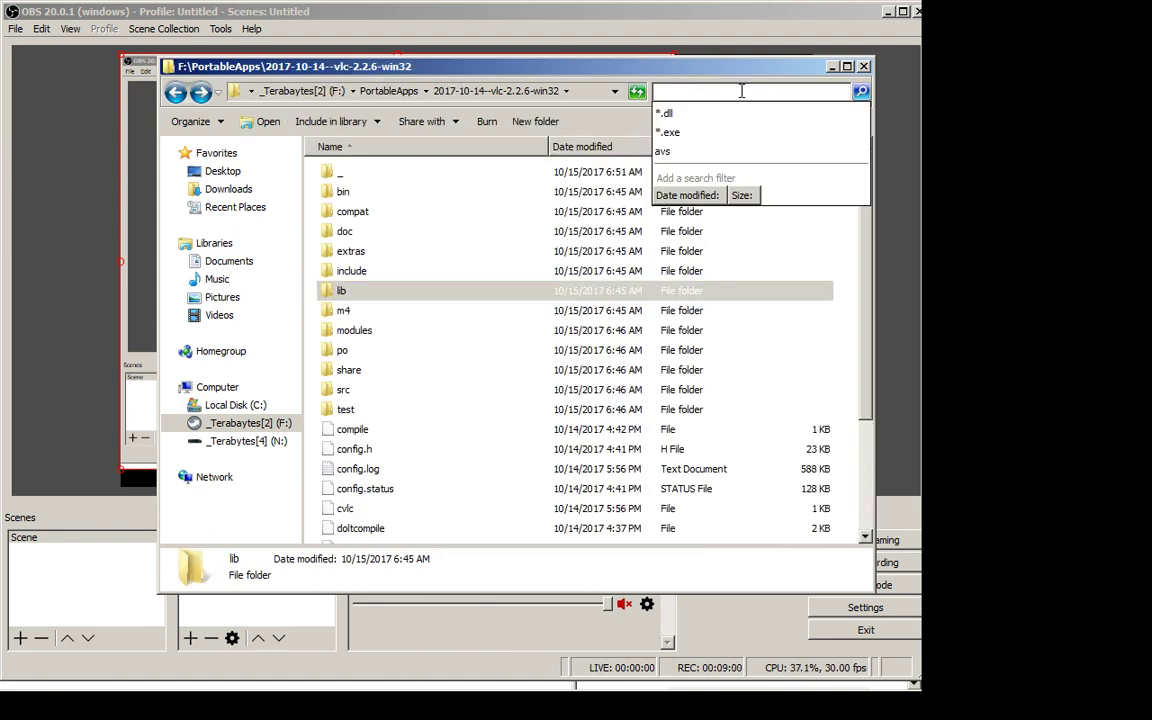
pyautogui.write('*co*')
pyautogui.write('re*.dll')
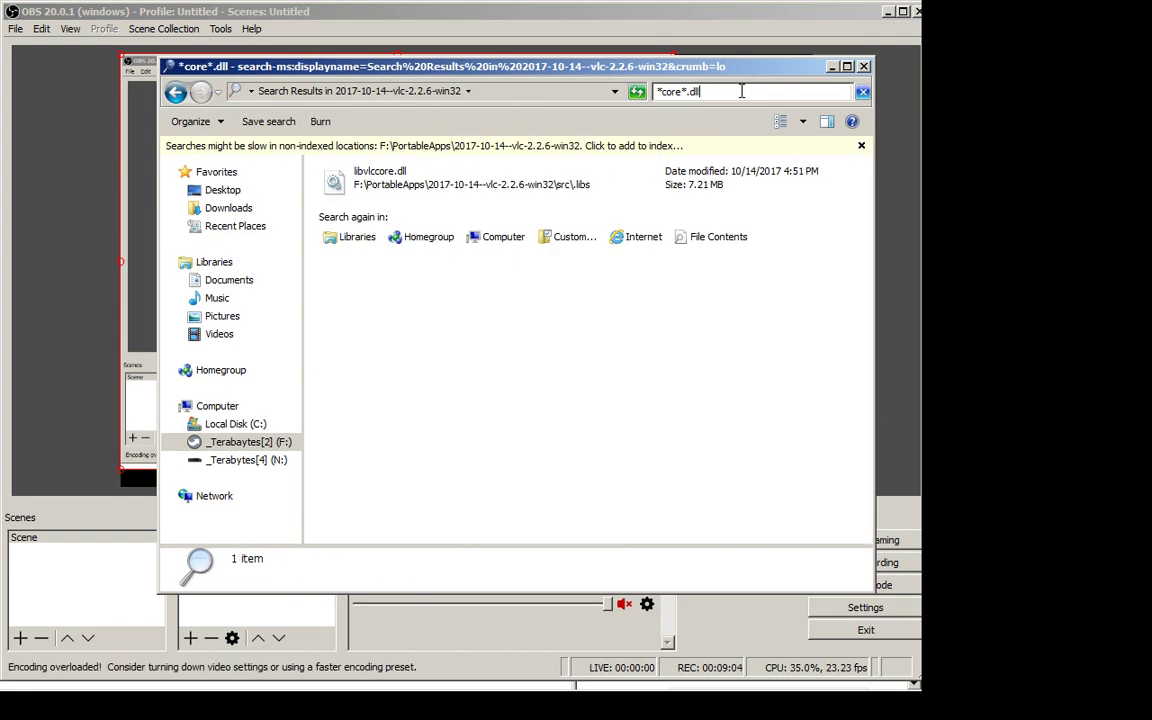
pyautogui.hotkey('alt', 'Left')
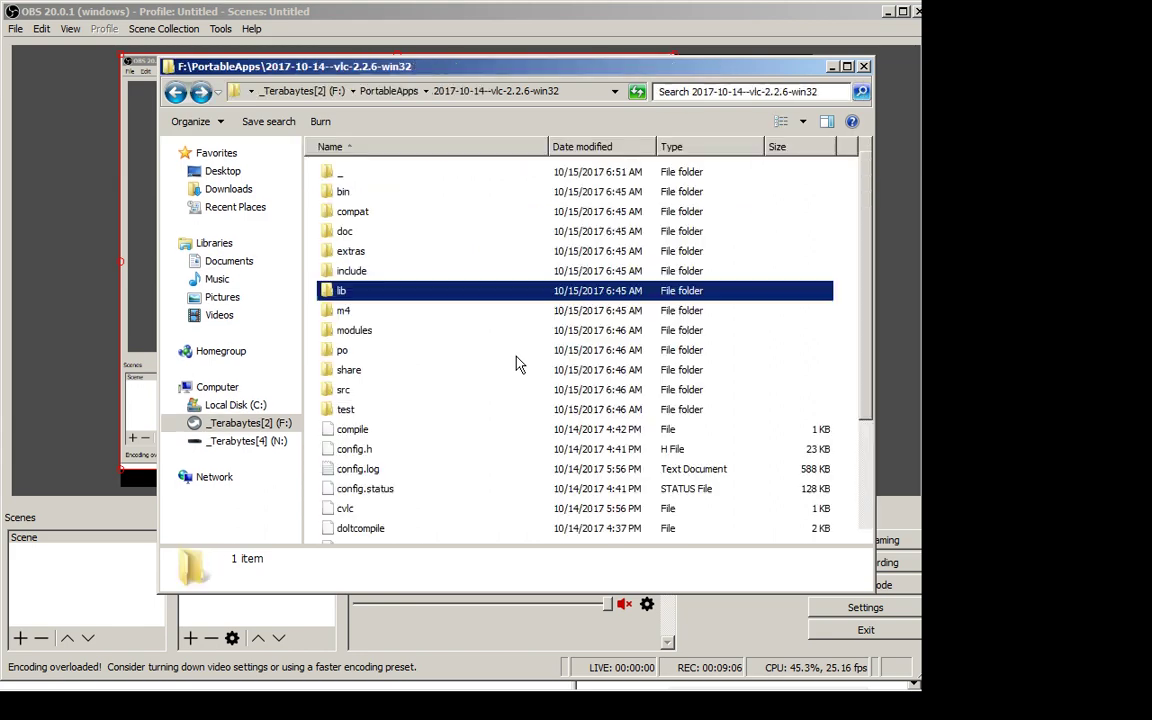
# Open src\.libs and copy all the files in it, including libvlccore.dll
pyautogui.press('i')
pyautogui.press('s')
pyautogui.press('r')
pyautogui.press('Return')
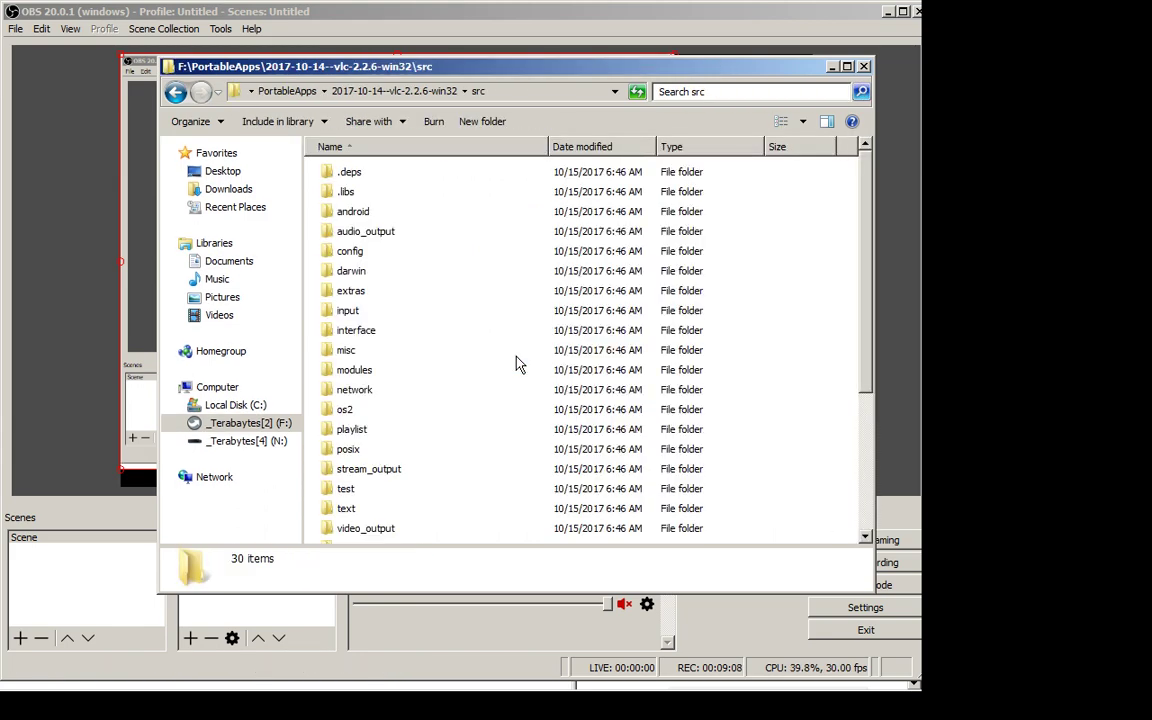
pyautogui.press('Down')
pyautogui.press('Return')
pyautogui.press('Down')
pyautogui.press('Down')
pyautogui.hotkey('ctrl', 'a')
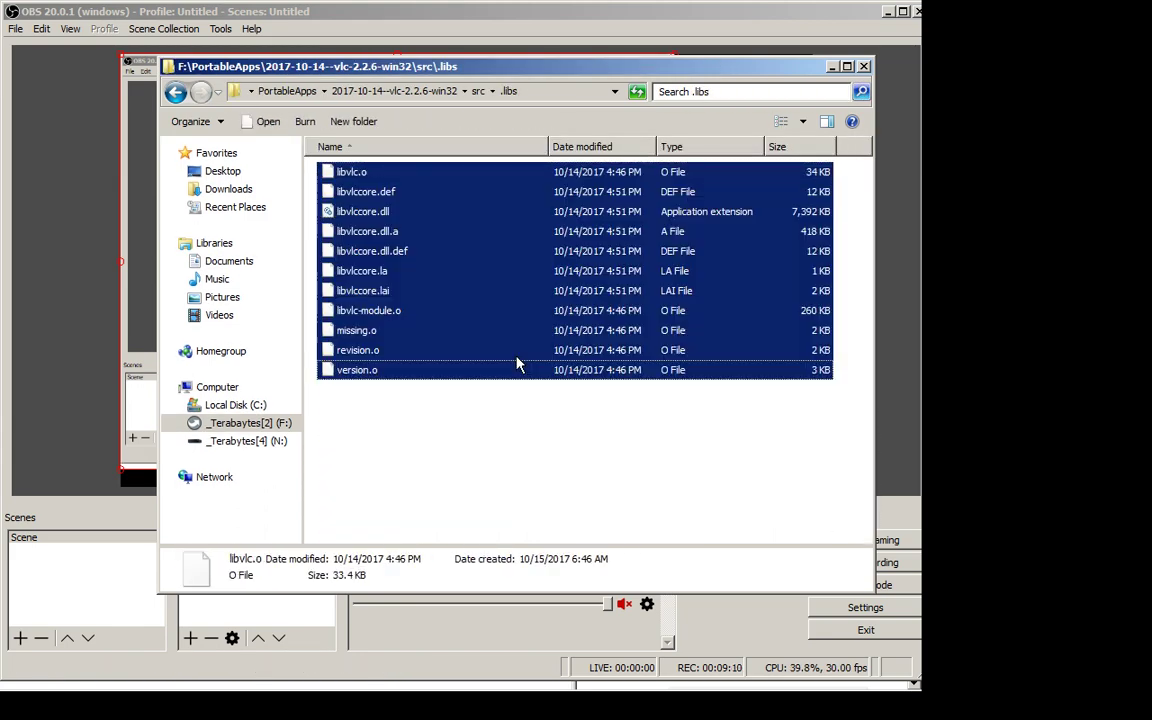
# Paste the copied src\.libs files into the _ folder of 2017-10-14--vlc-2.2.6-win32
pyautogui.hotkey('alt', 'Up')
pyautogui.hotkey('alt', 'Up')
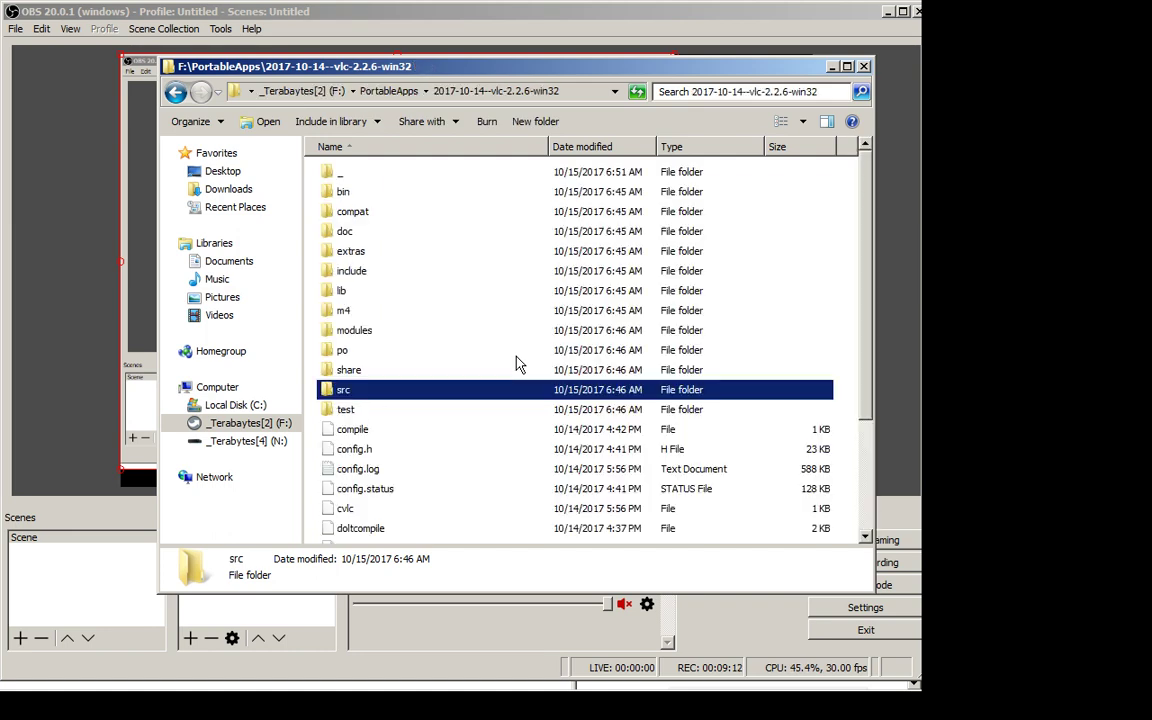
pyautogui.press('Home')
pyautogui.press('Return')
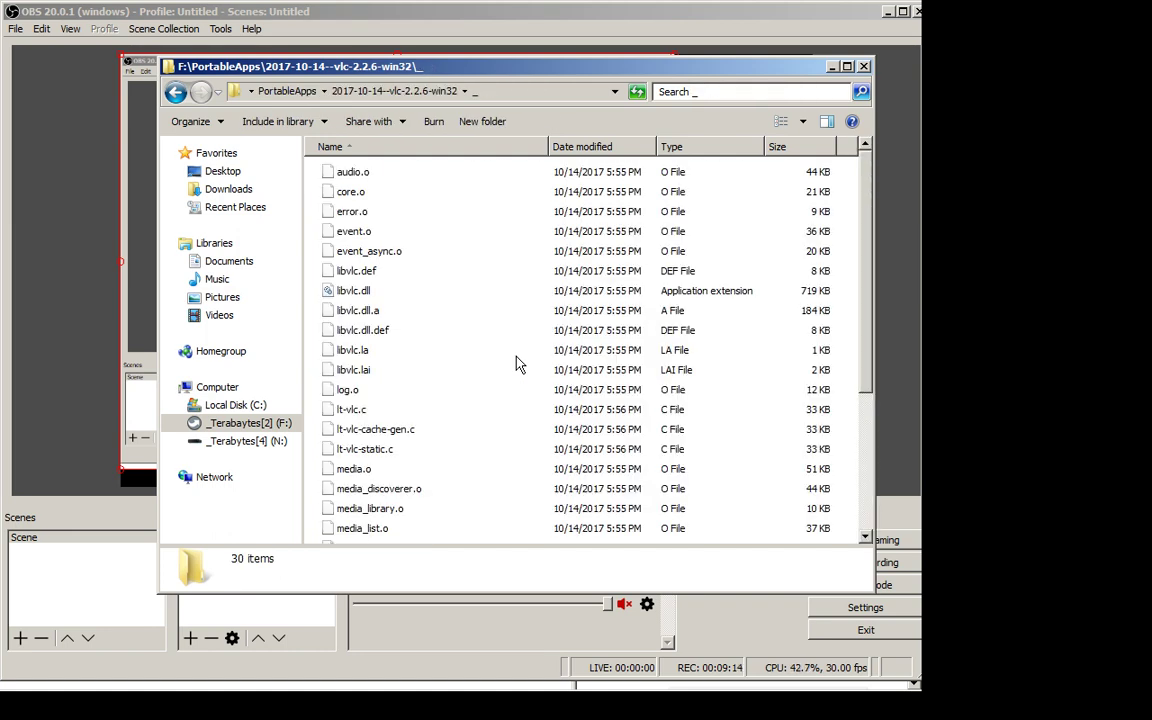
pyautogui.hotkey('ctrl', 'v')
# Try to start vlc.exe from the _ folder with the added core files and close the dialog
pyautogui.press('Home')
pyautogui.press('v')
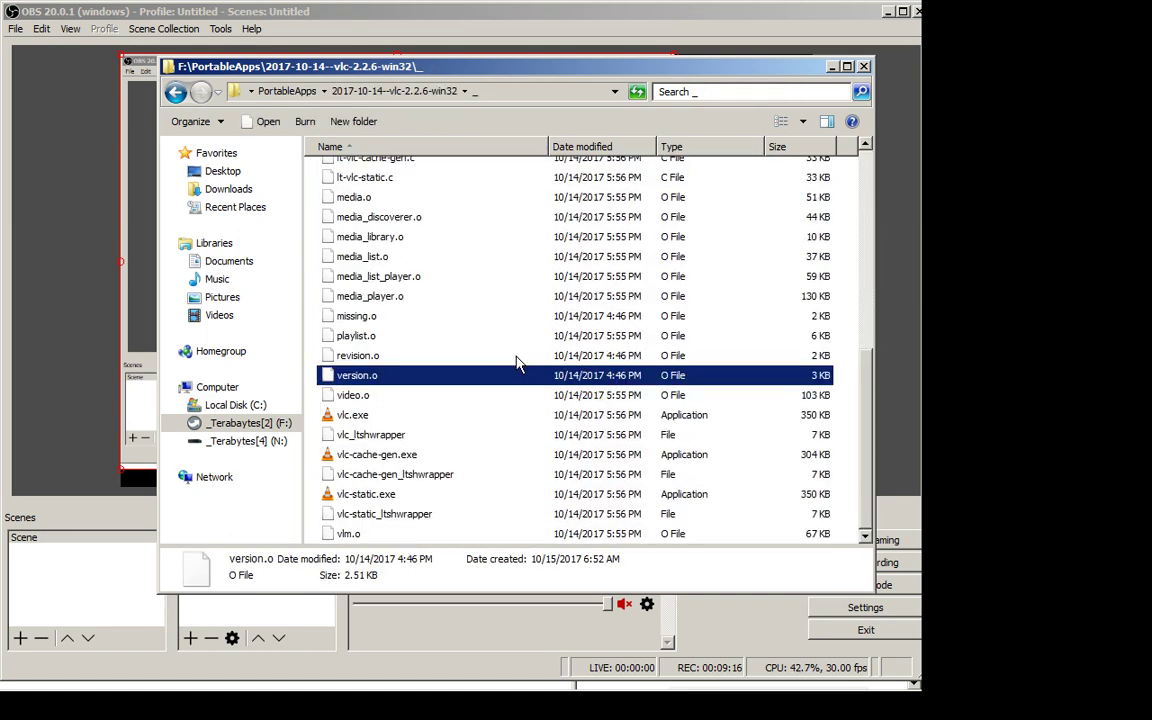
pyautogui.press('v')
pyautogui.press('v')
pyautogui.press('Return')
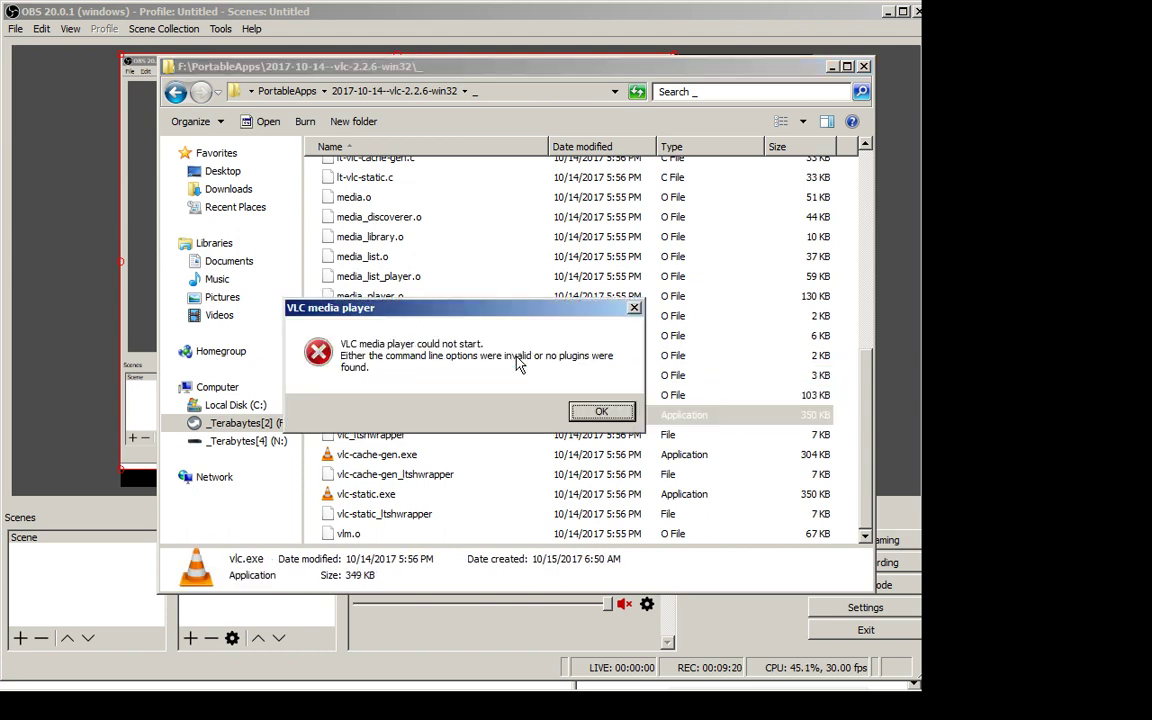
pyautogui.click(600, 411)
# Open the modules folder and look through its subfolders for a plugins folder
pyautogui.hotkey('alt', 'Up')
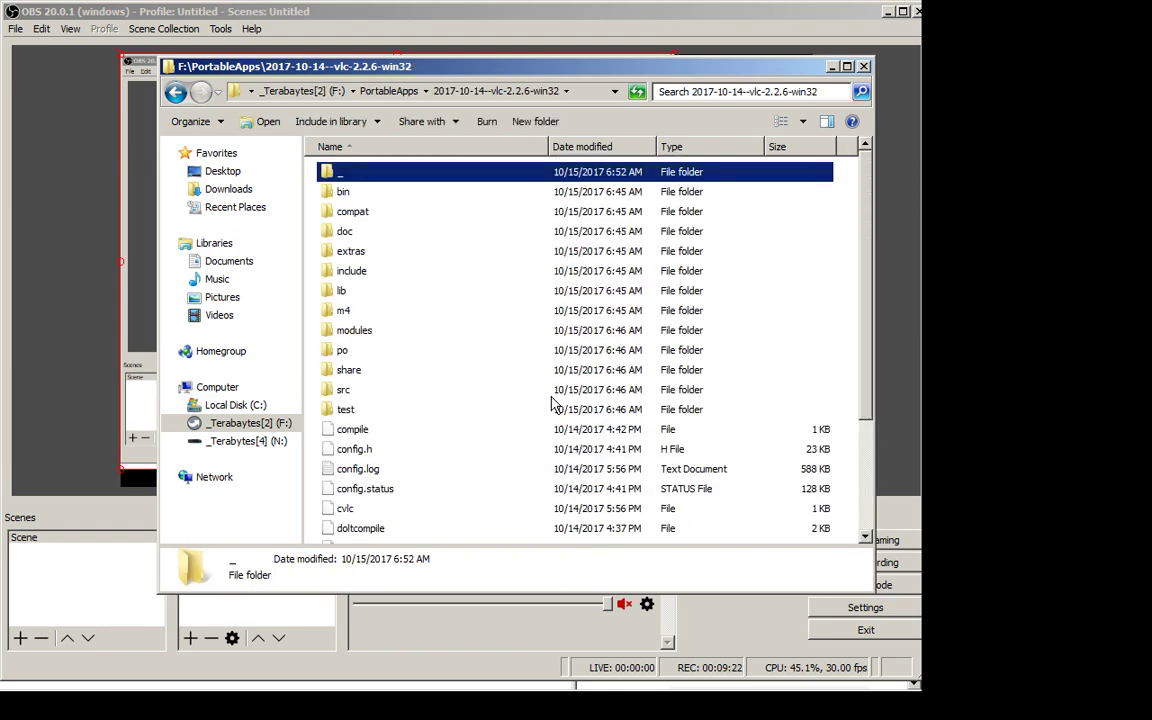
pyautogui.press('m')
pyautogui.press('o')
pyautogui.press('Return')
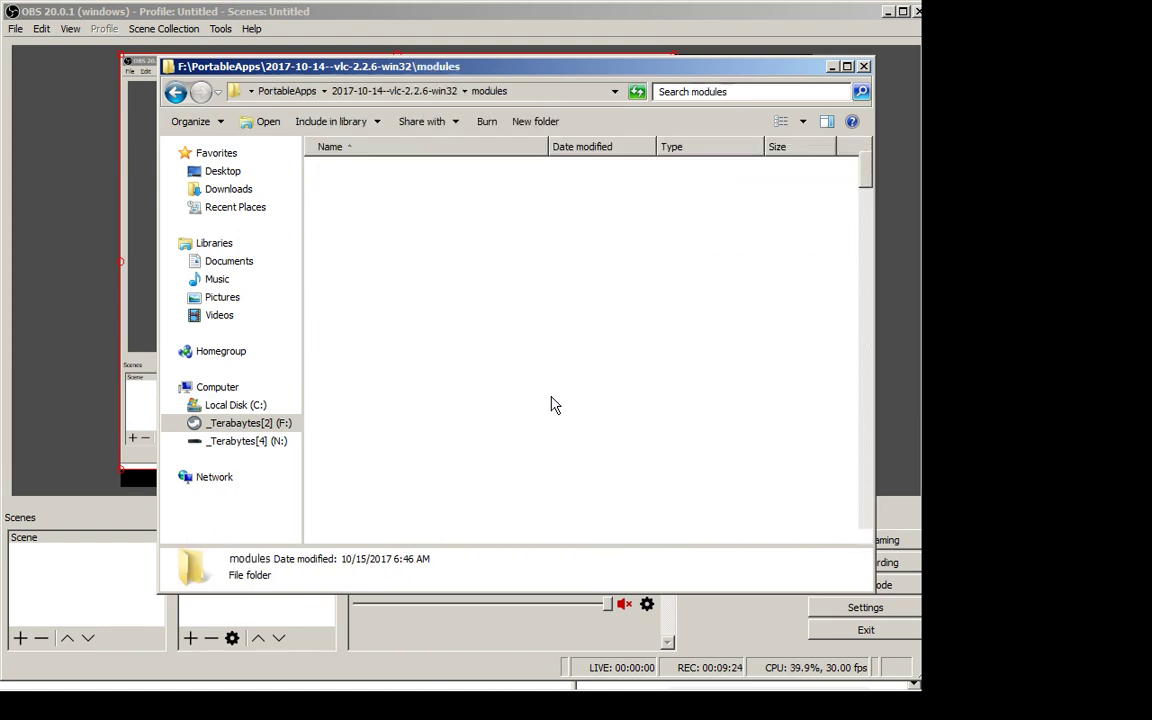
pyautogui.press('p')
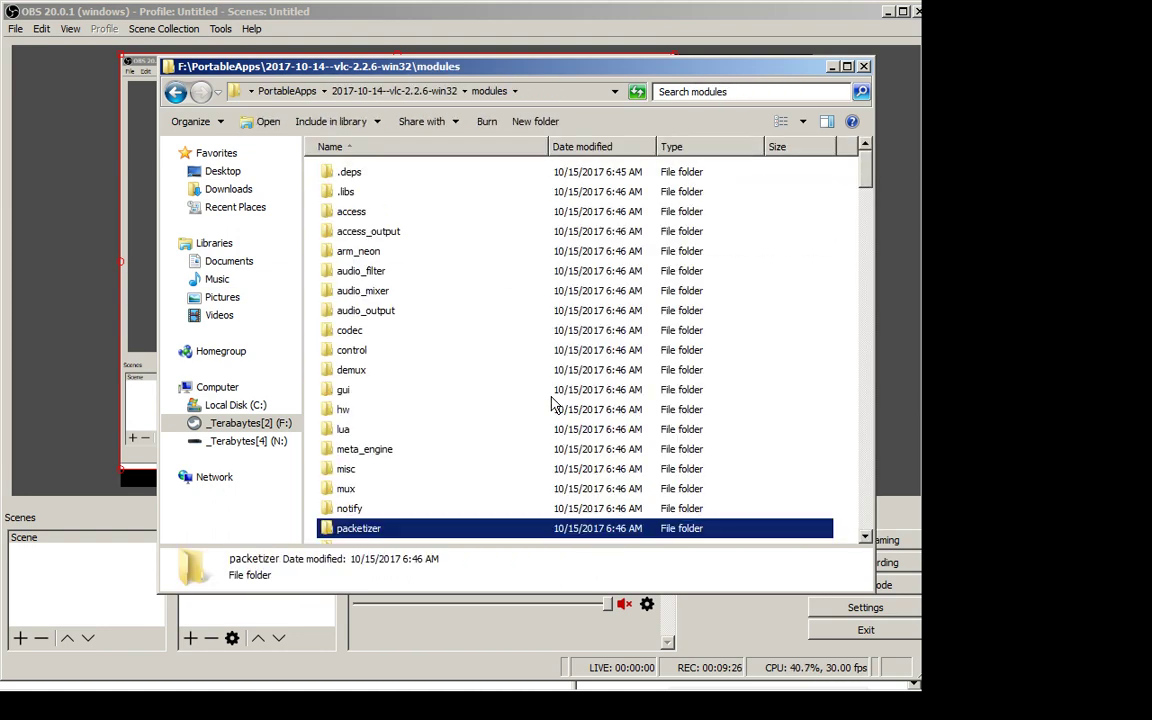
pyautogui.press('Down')
pyautogui.press('Down')
pyautogui.press('Down')
pyautogui.press('Down')
pyautogui.press('Down')
pyautogui.press('Down')
pyautogui.press('Down')
pyautogui.press('Down')
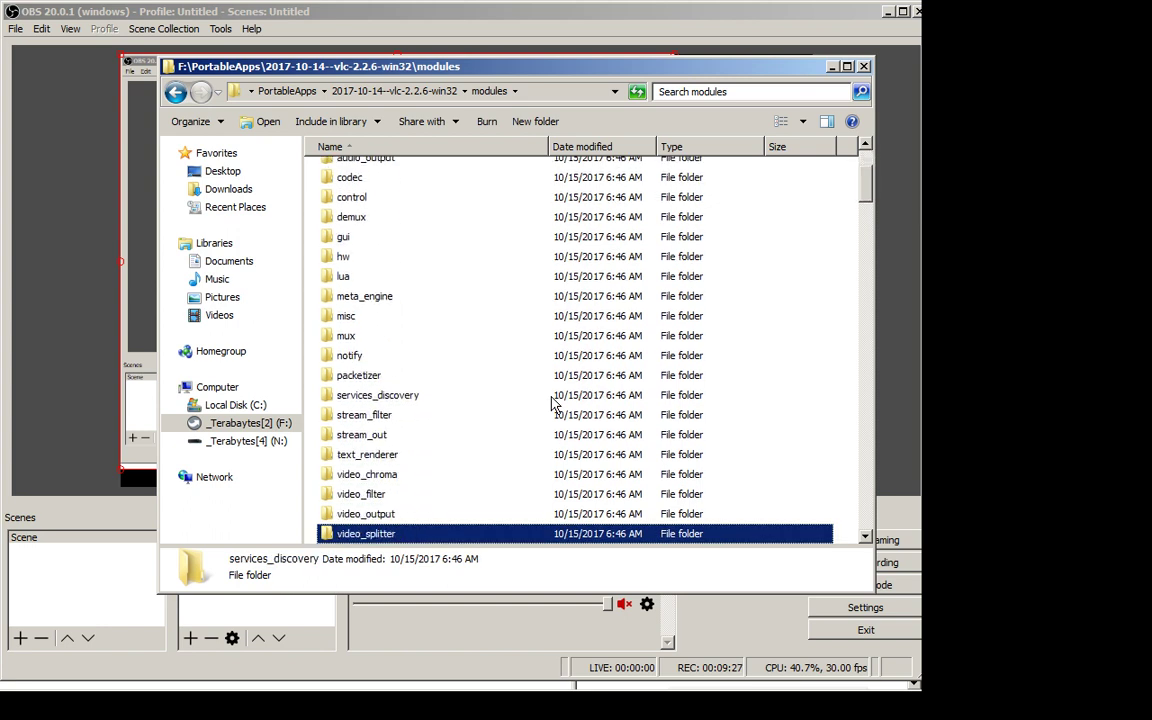
pyautogui.press('Home')
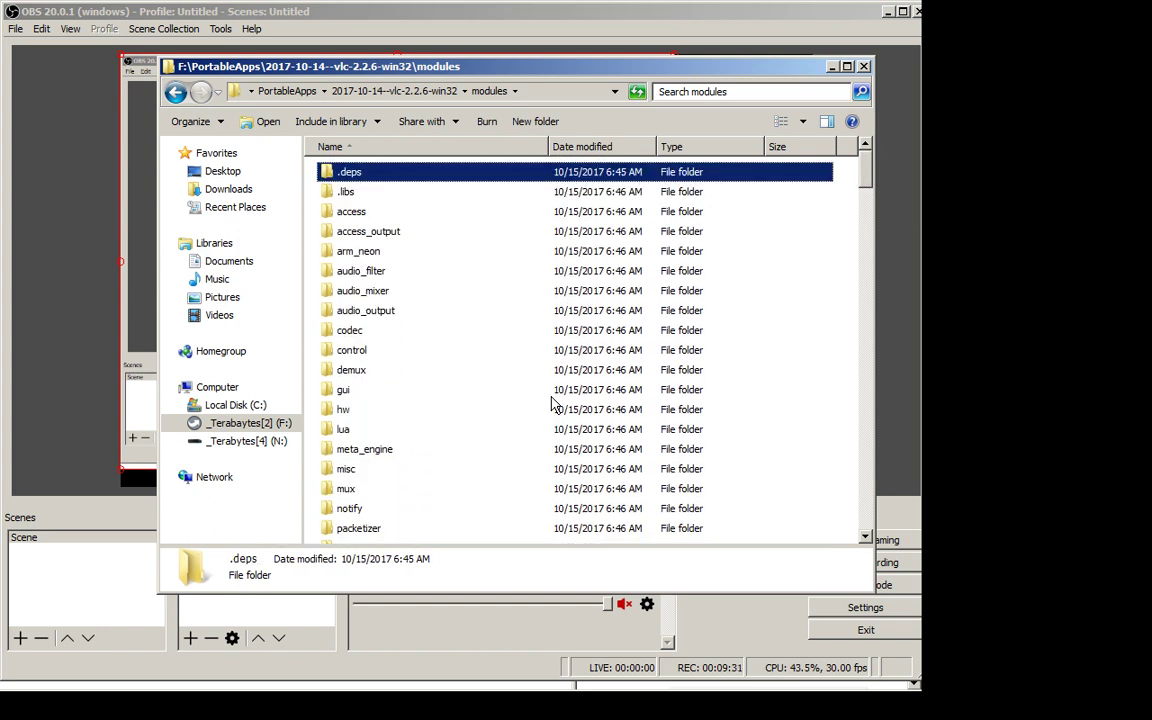
# Inspect the contents of the access and access_output module folders and return to the modules folder
pyautogui.press('Down')
pyautogui.press('Down')
pyautogui.press('Return')
pyautogui.press('BackSpace')
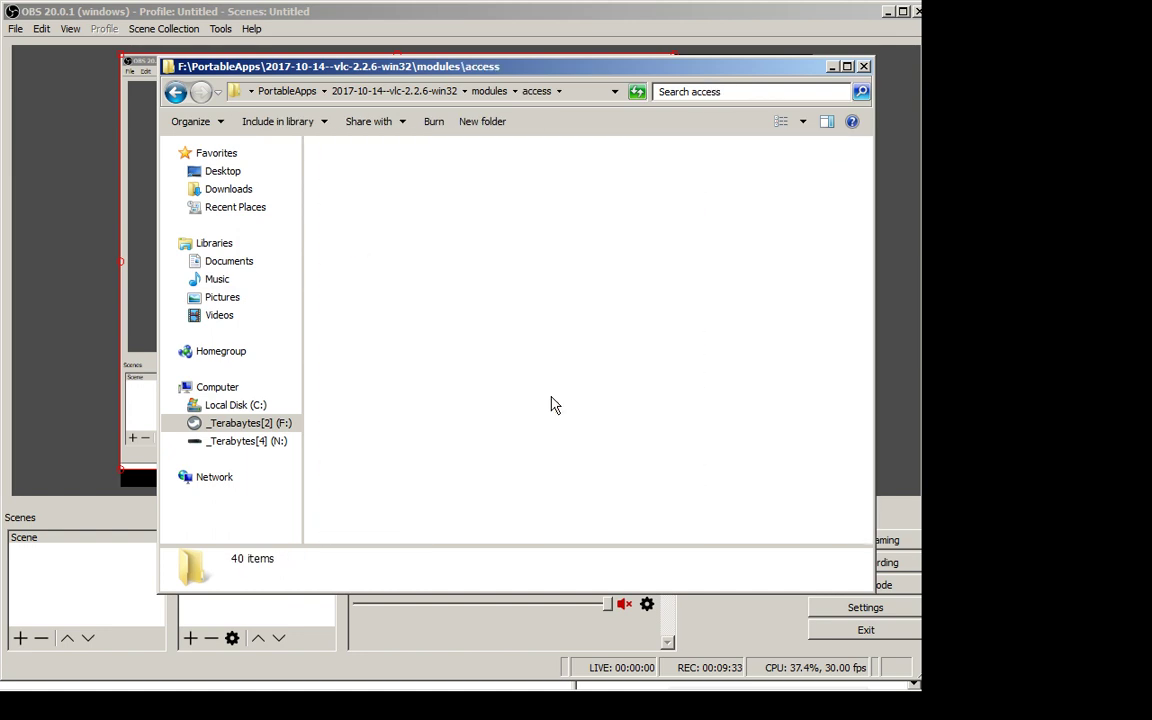
pyautogui.press('Down')
pyautogui.press('Return')
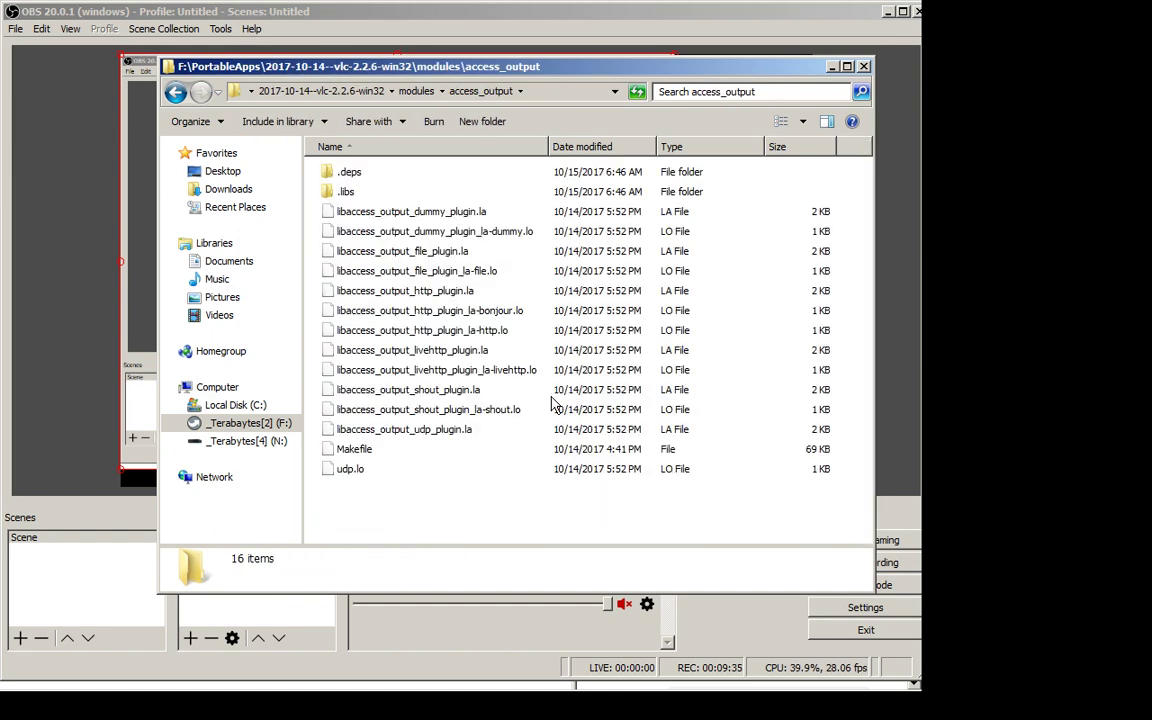
pyautogui.press('Down')
pyautogui.press('Return')
pyautogui.press('BackSpace')
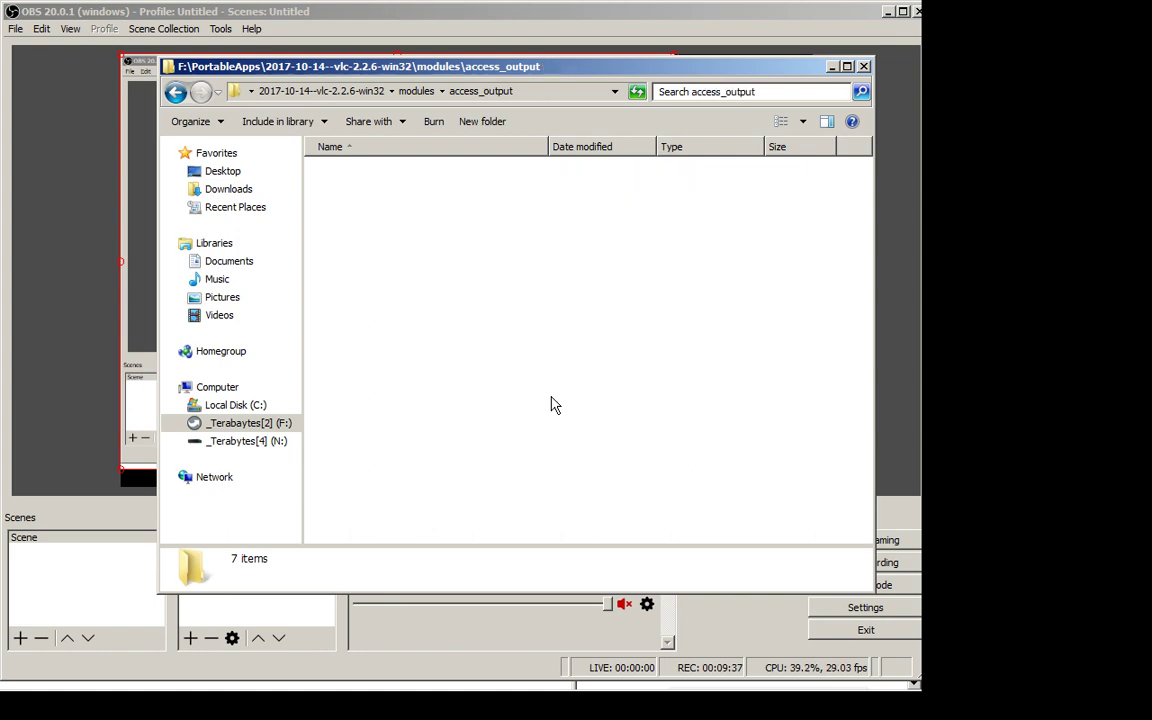
pyautogui.press('BackSpace')
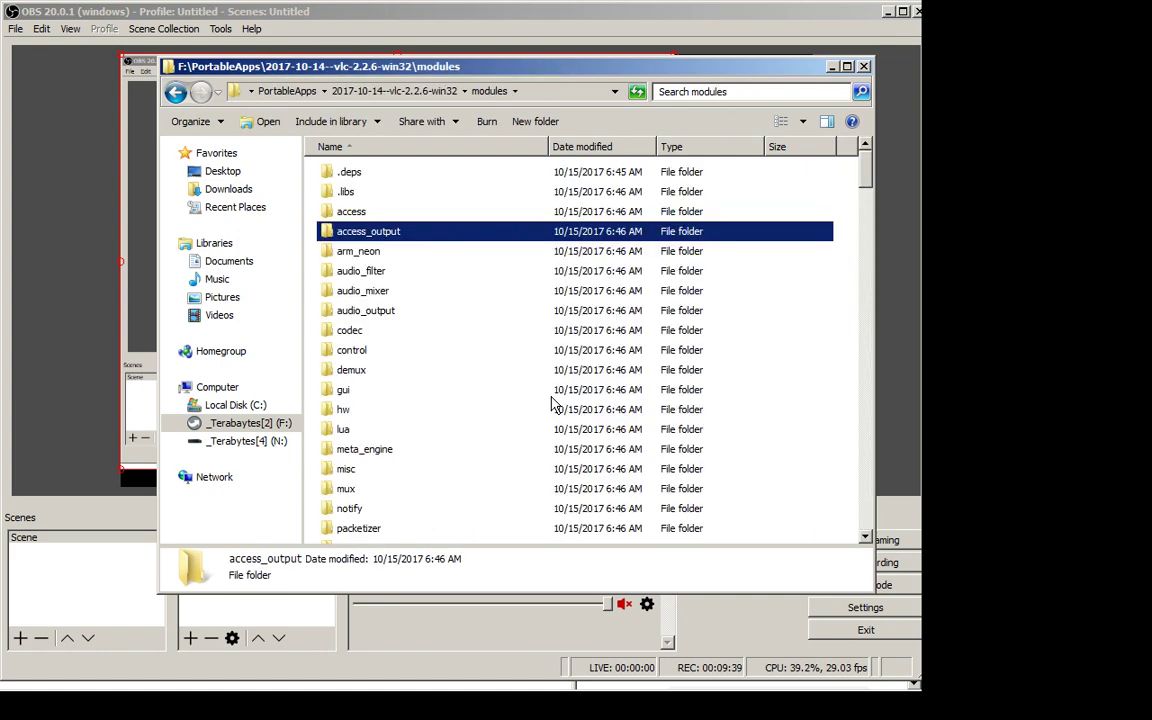
# Open the VLCPortable\App\vlc folder in PortableApps to examine the layout of a working VLC installation
pyautogui.hotkey('alt', 'Tab')
pyautogui.press('Escape')
pyautogui.press('BackSpace')
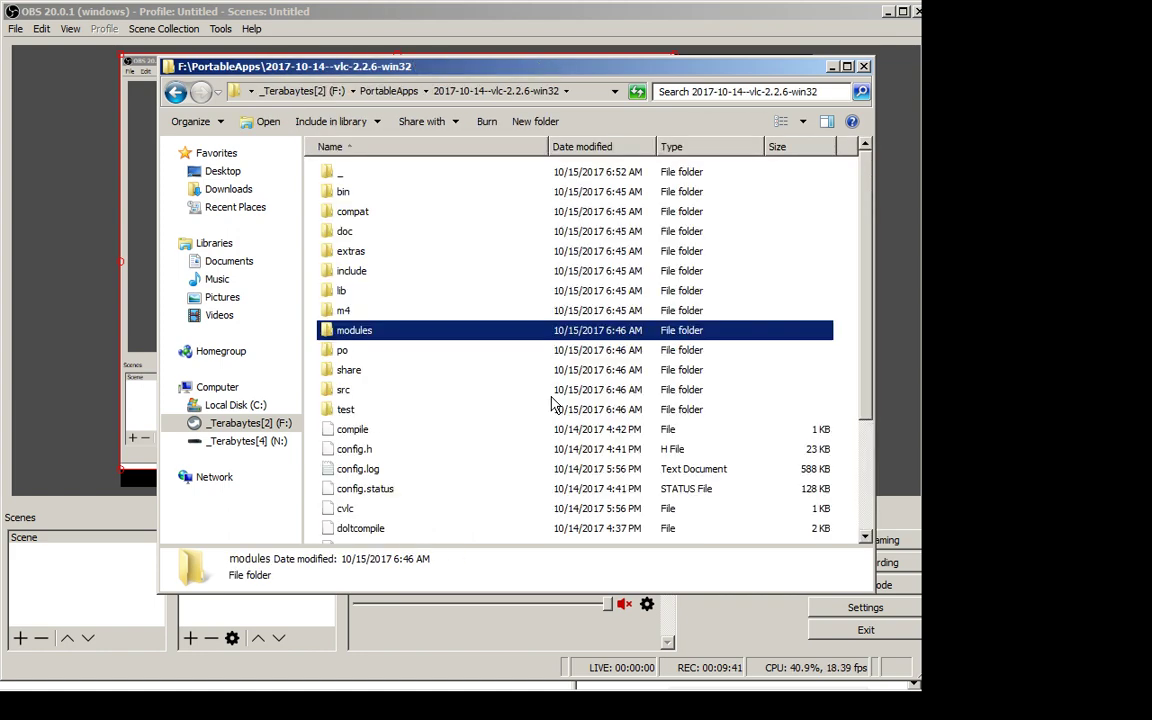
pyautogui.press('BackSpace')
pyautogui.write('vlc')
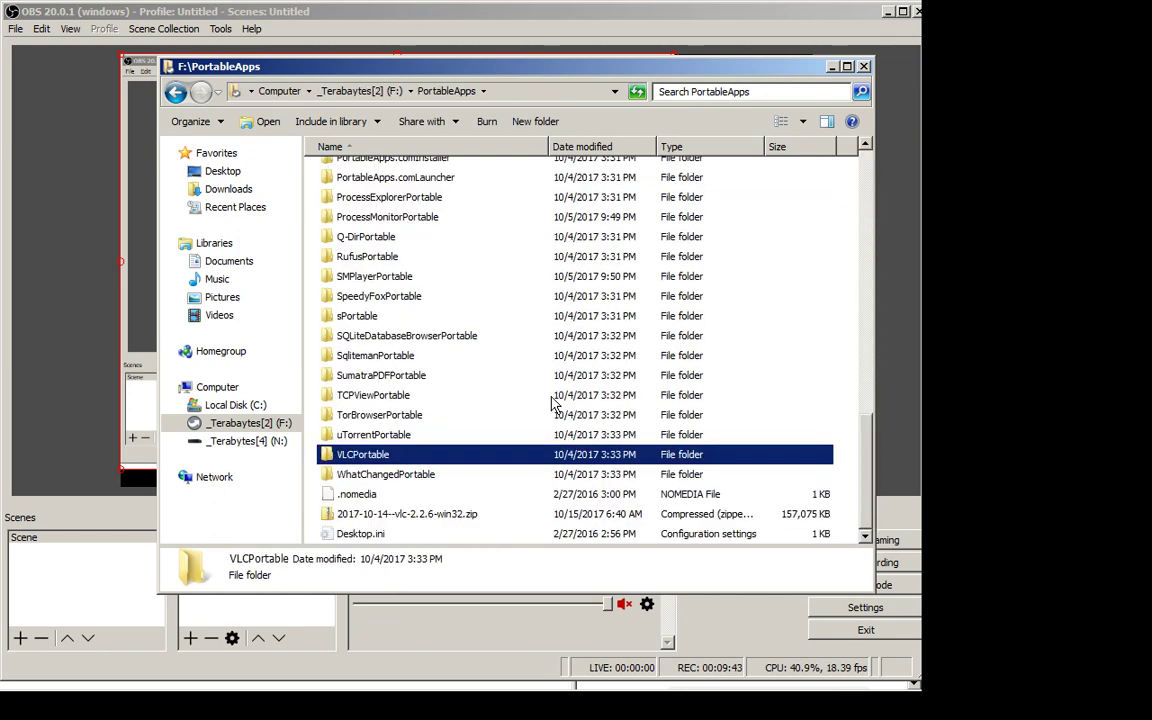
pyautogui.press('Return')
pyautogui.press('d')
pyautogui.press('a')
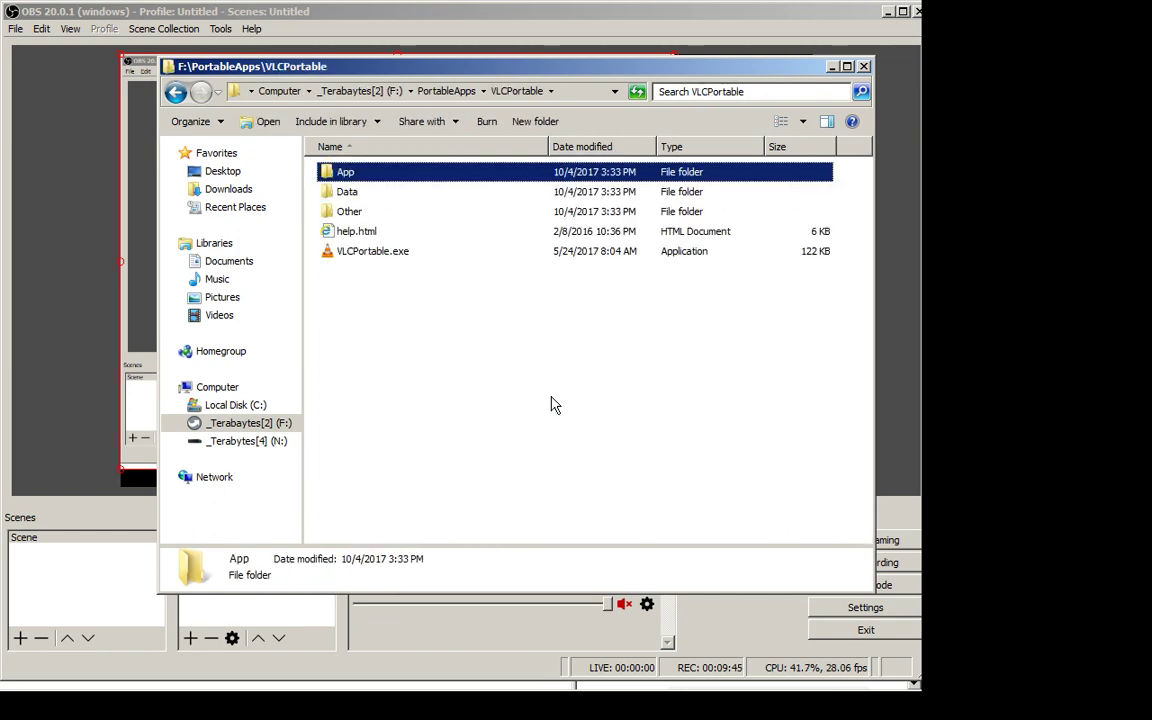
pyautogui.press('Return')
pyautogui.press('v')
pyautogui.press('Return')
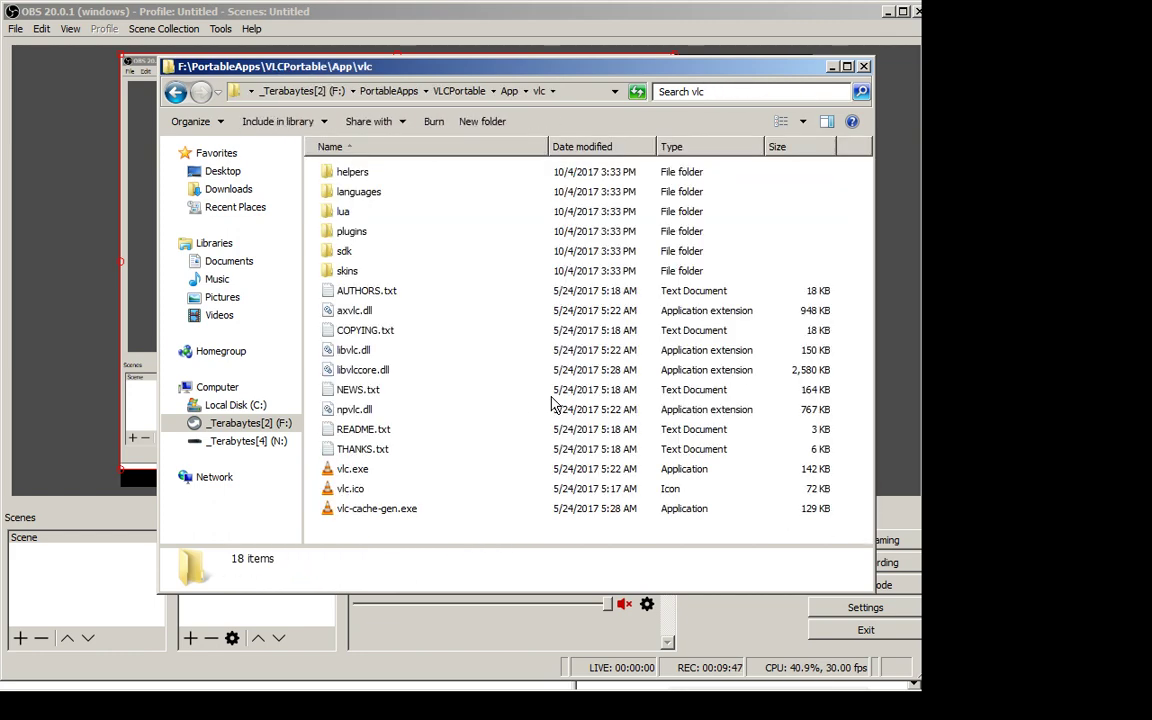
# Examine the subfolders of the plugins folder in the working VLC installation and return to its vlc folder
pyautogui.press('l')
pyautogui.press('p')
pyautogui.press('Return')
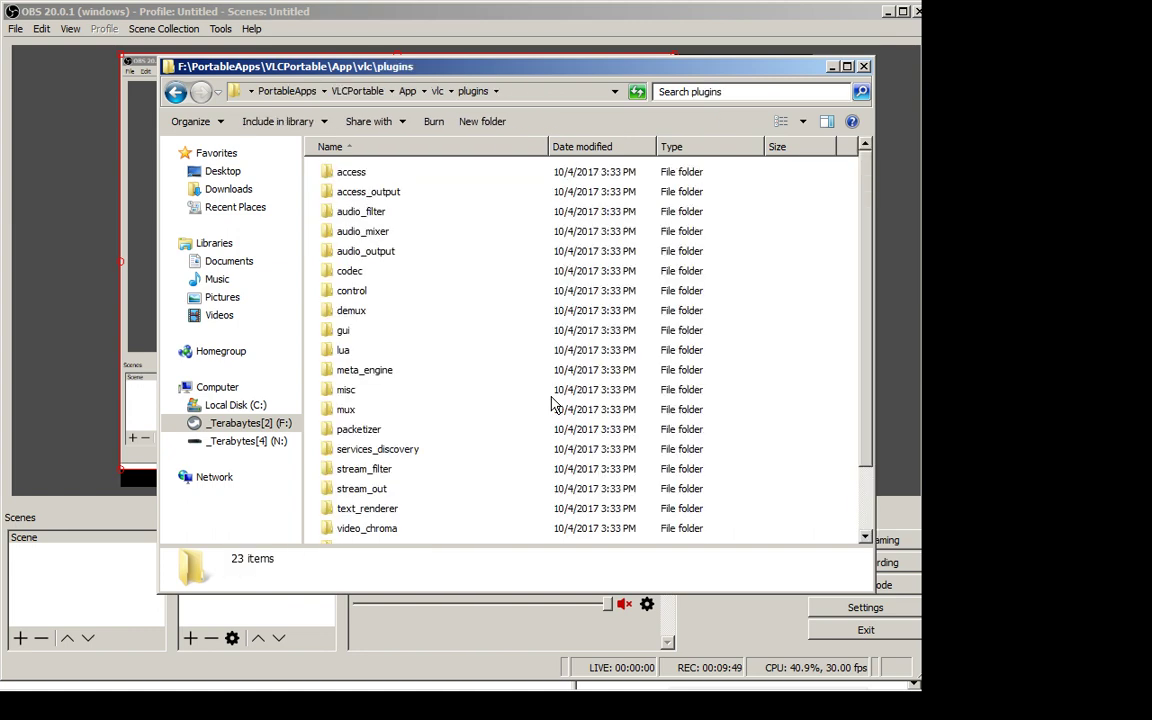
pyautogui.press('BackSpace')
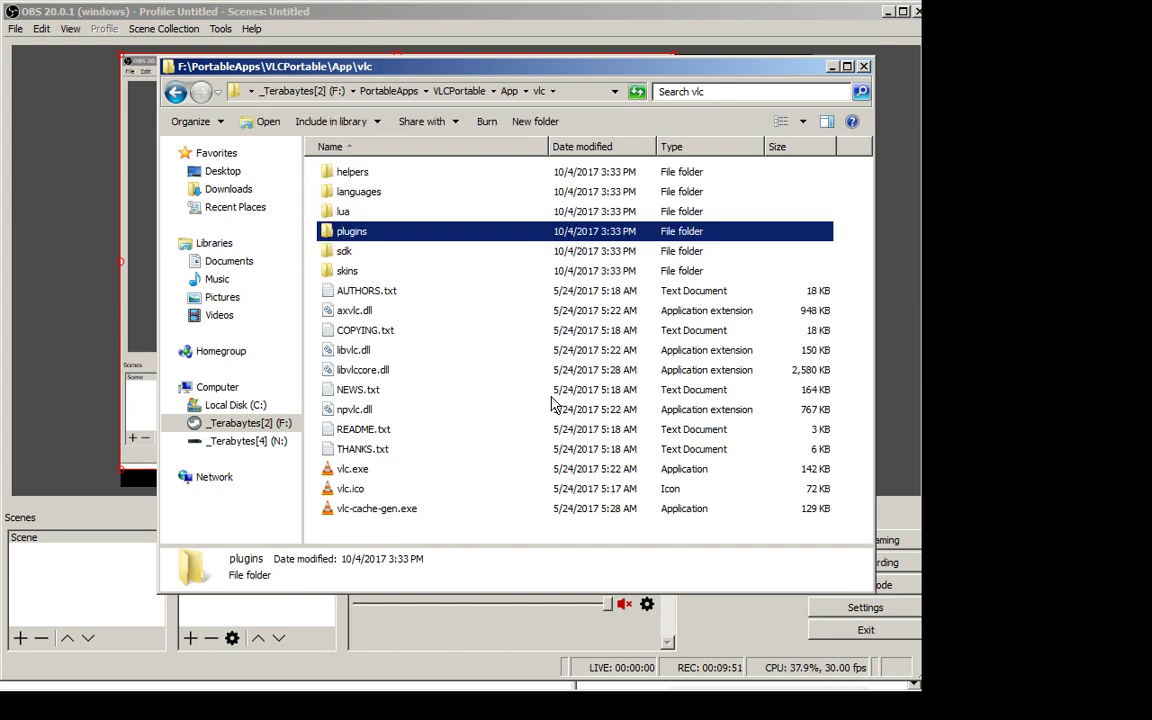
# Go back up to the PortableApps folder and open the 2017-10-14--vlc-2.2.6-win32 folder
pyautogui.press('BackSpace')
pyautogui.press('BackSpace')
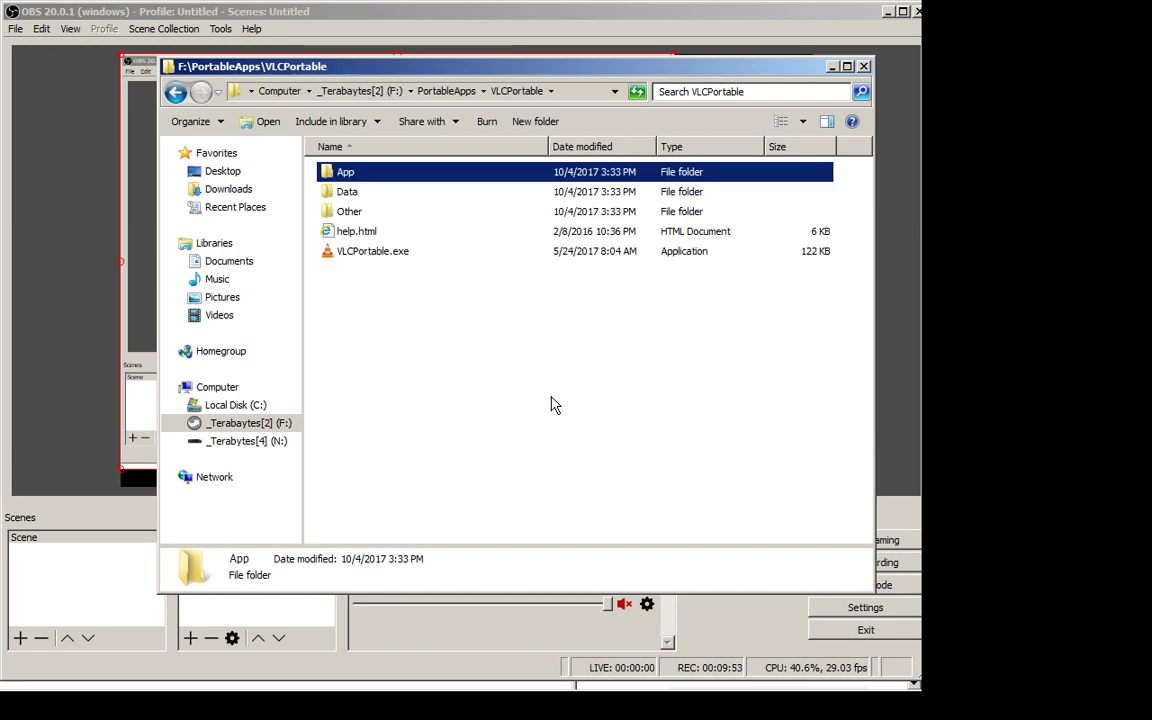
pyautogui.press('BackSpace')
pyautogui.press('Home')
pyautogui.press('Down')
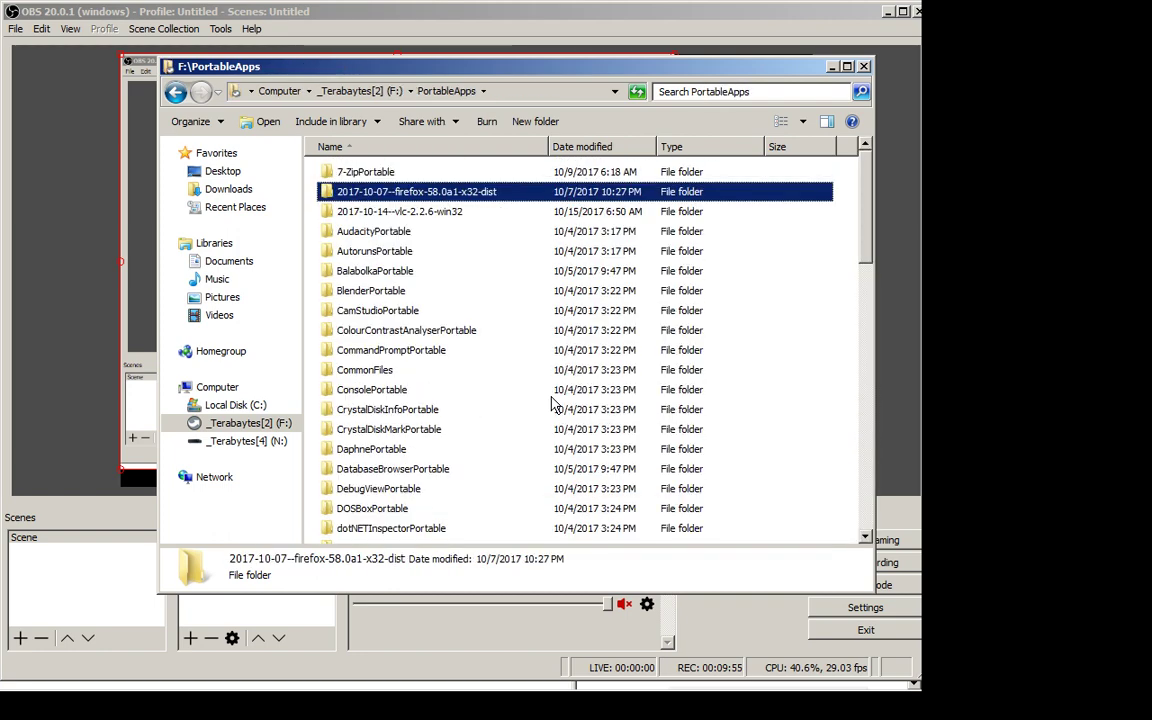
pyautogui.press('Down')
pyautogui.press('Return')
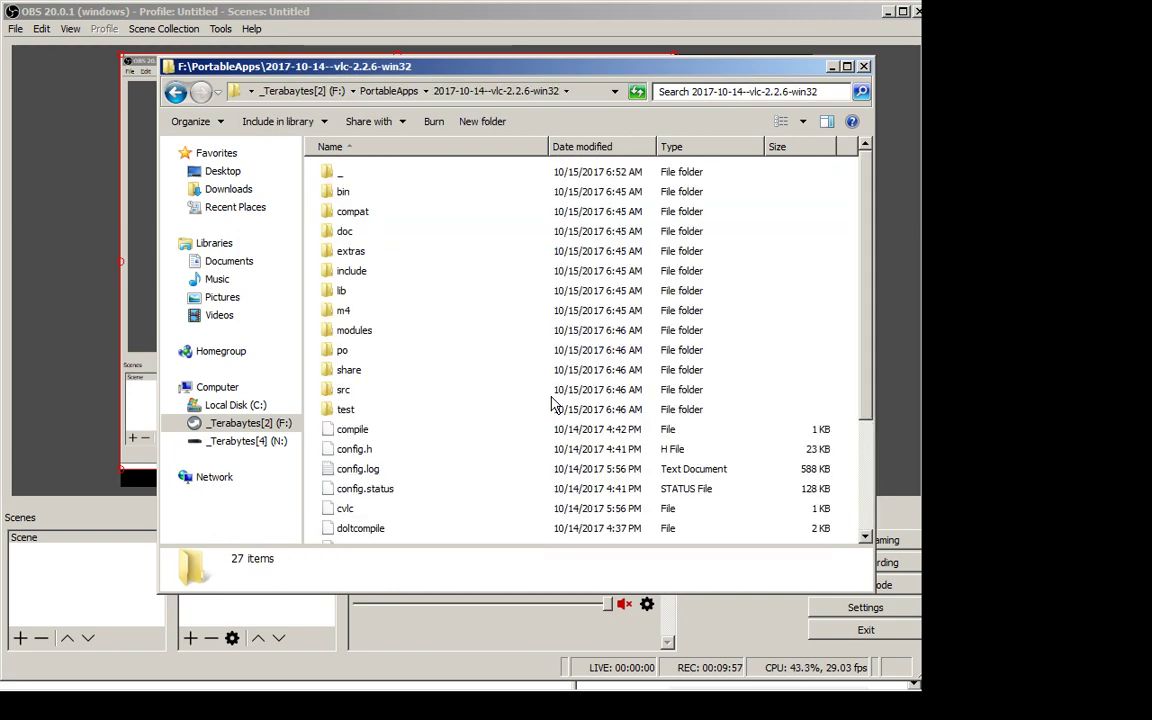
# Examine the contents of the compiled build's modules folder and return to the 2017-10-14--vlc-2.2.6-win32 folder
pyautogui.press('Down')
pyautogui.press('Down')
pyautogui.press('Down')
pyautogui.press('Down')
pyautogui.press('Down')
pyautogui.press('Down')
pyautogui.press('Down')
pyautogui.press('Down')
pyautogui.press('Return')
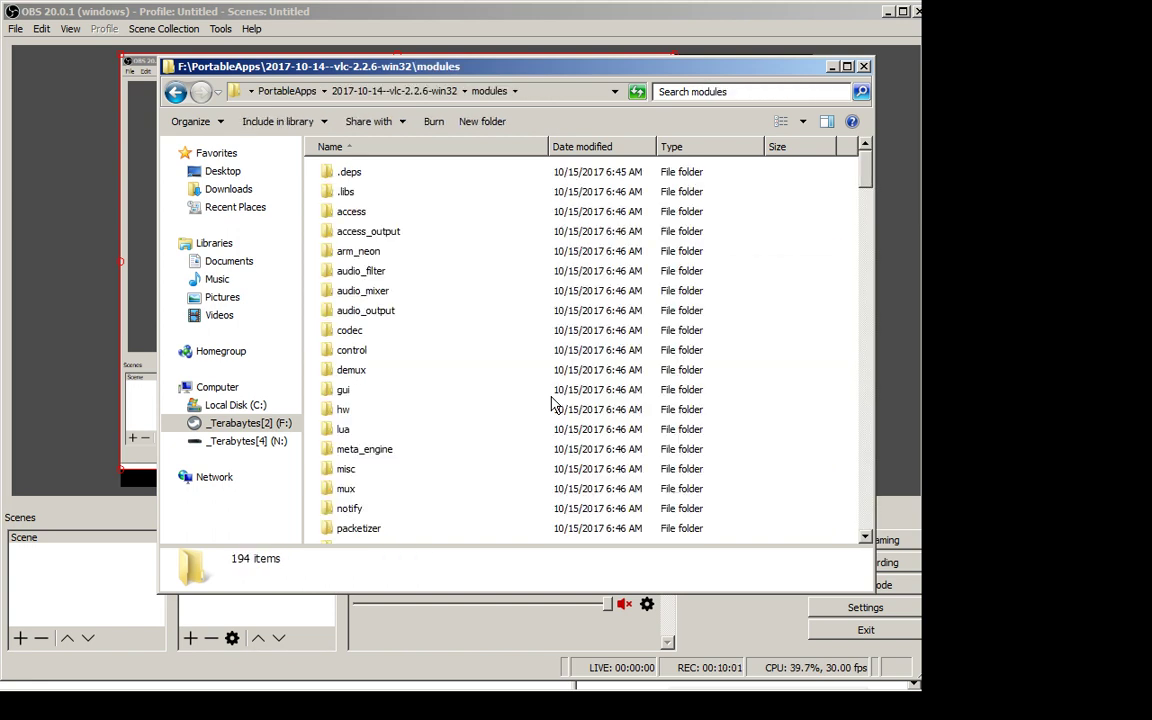
pyautogui.press('Down')
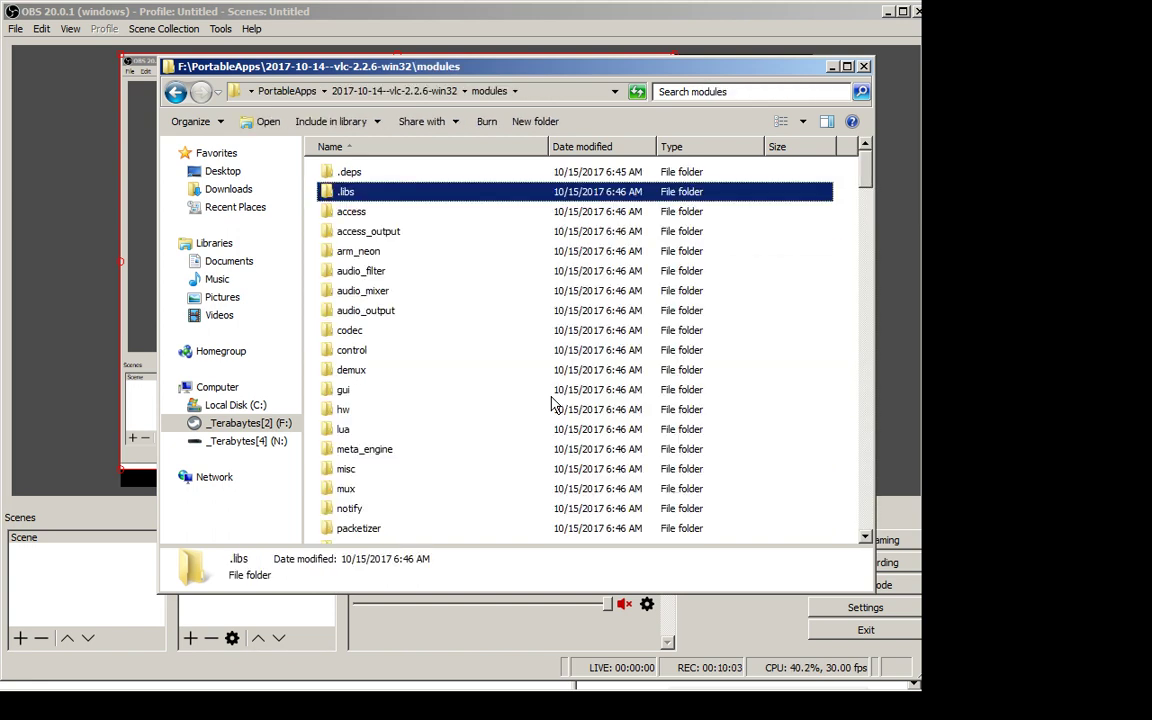
pyautogui.hotkey('ctrl', 'a')
pyautogui.press('BackSpace')
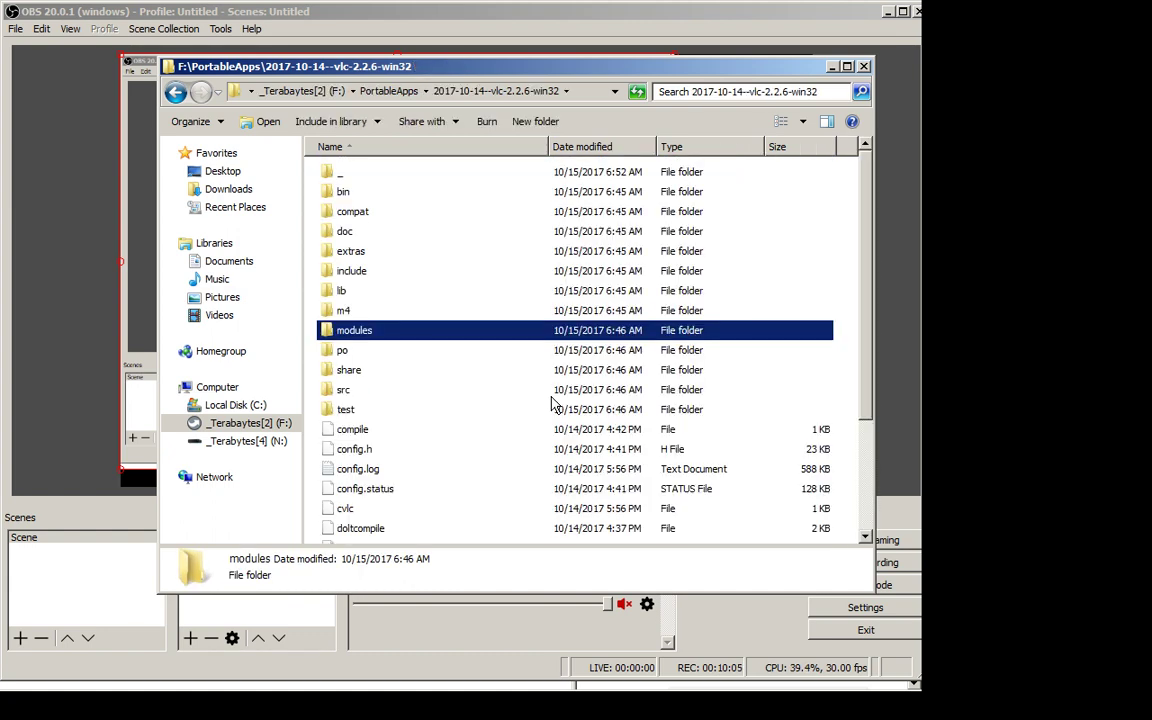
# Copy the whole modules folder into the _ folder and show the details of the copy progress
pyautogui.press('Up')
pyautogui.press('Up')
pyautogui.press('Up')
pyautogui.press('Up')
pyautogui.press('Up')
pyautogui.press('Up')
pyautogui.press('Up')
pyautogui.press('Up')
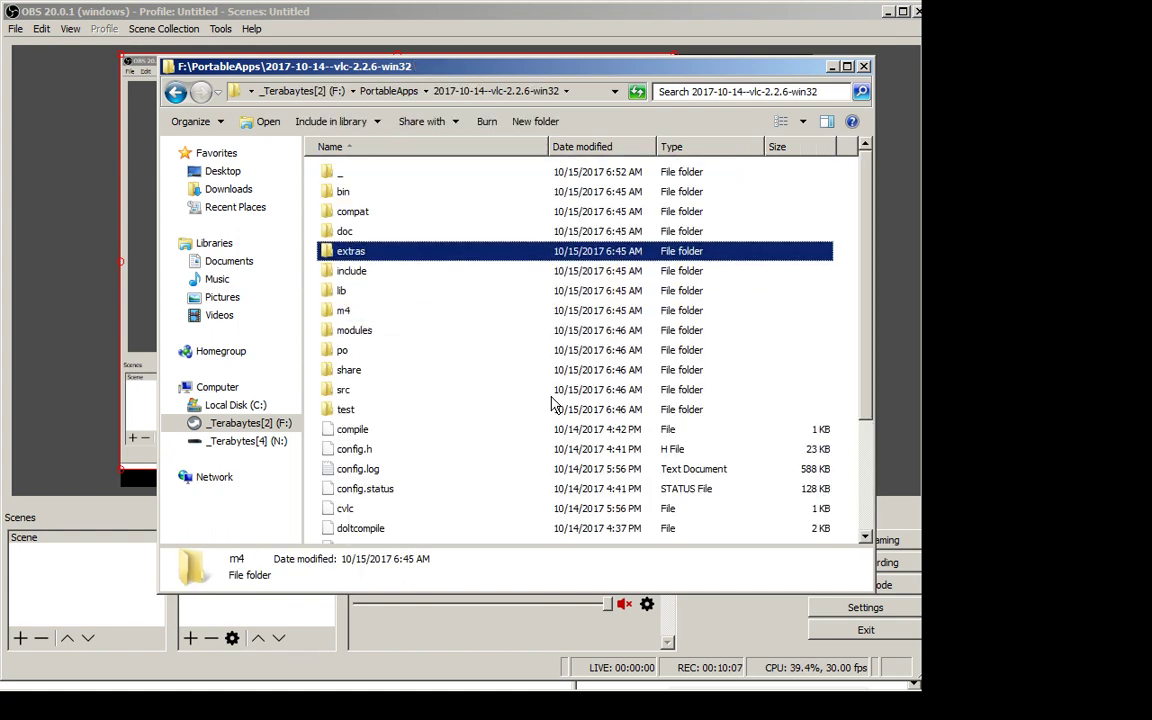
pyautogui.press('Return')
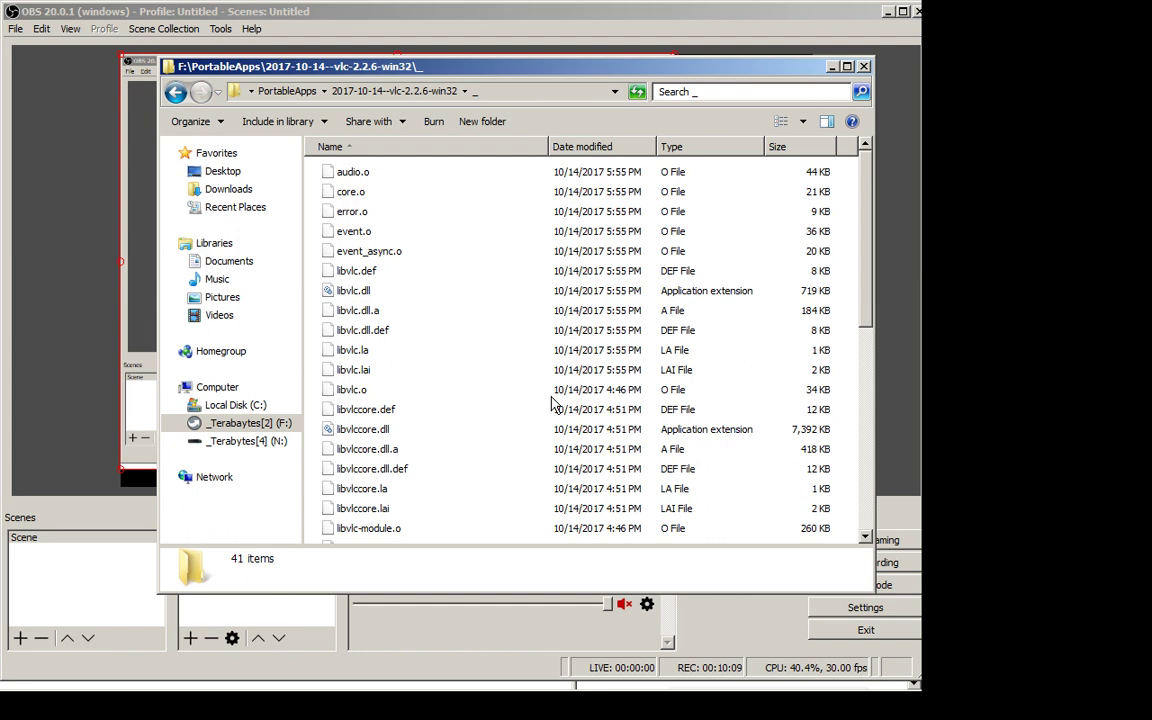
pyautogui.hotkey('ctrl', 'v')
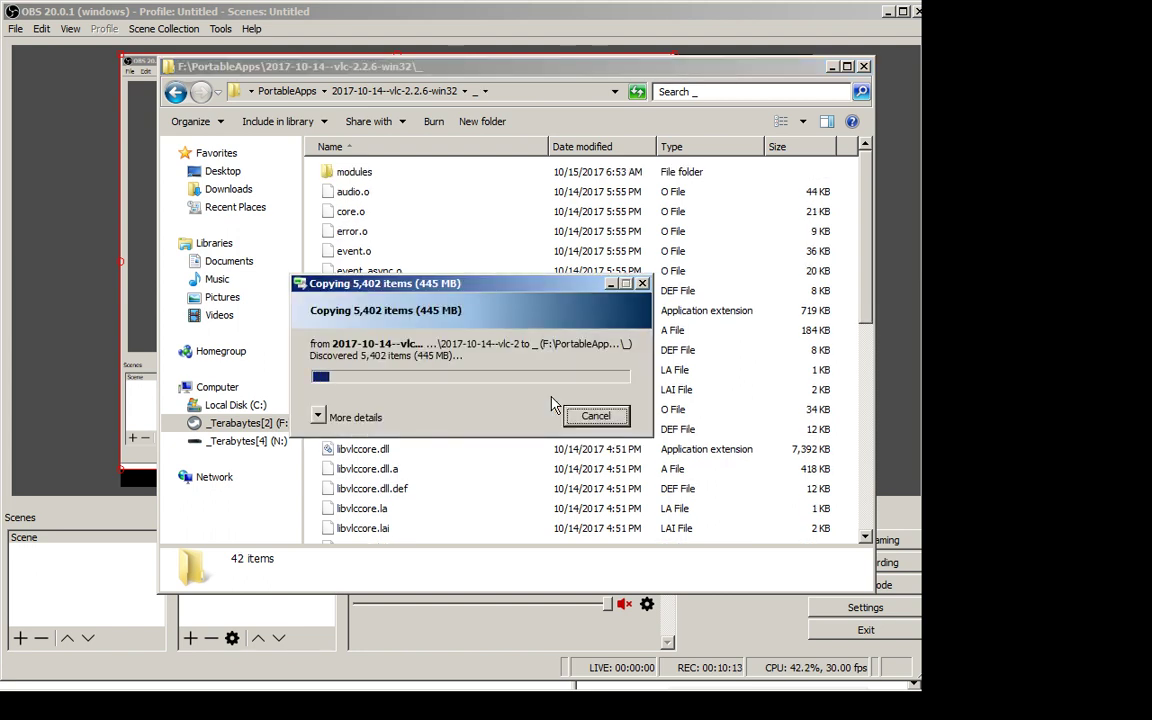
pyautogui.click(320, 417)
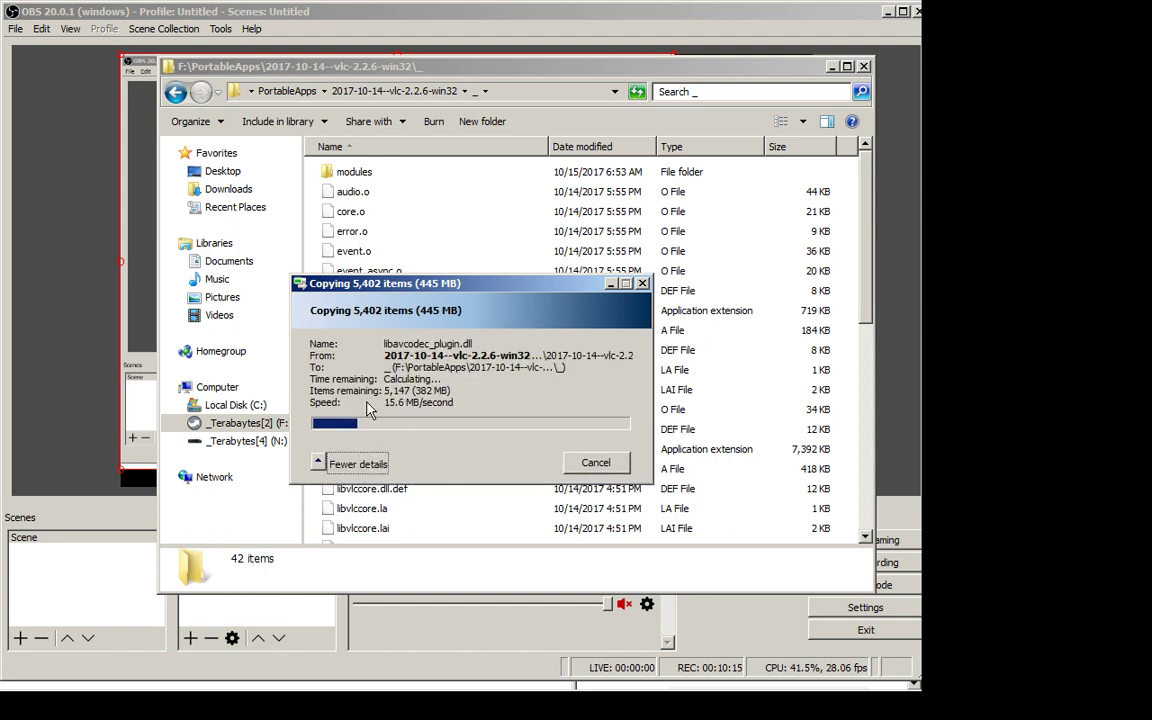
pyautogui.click(700, 310)
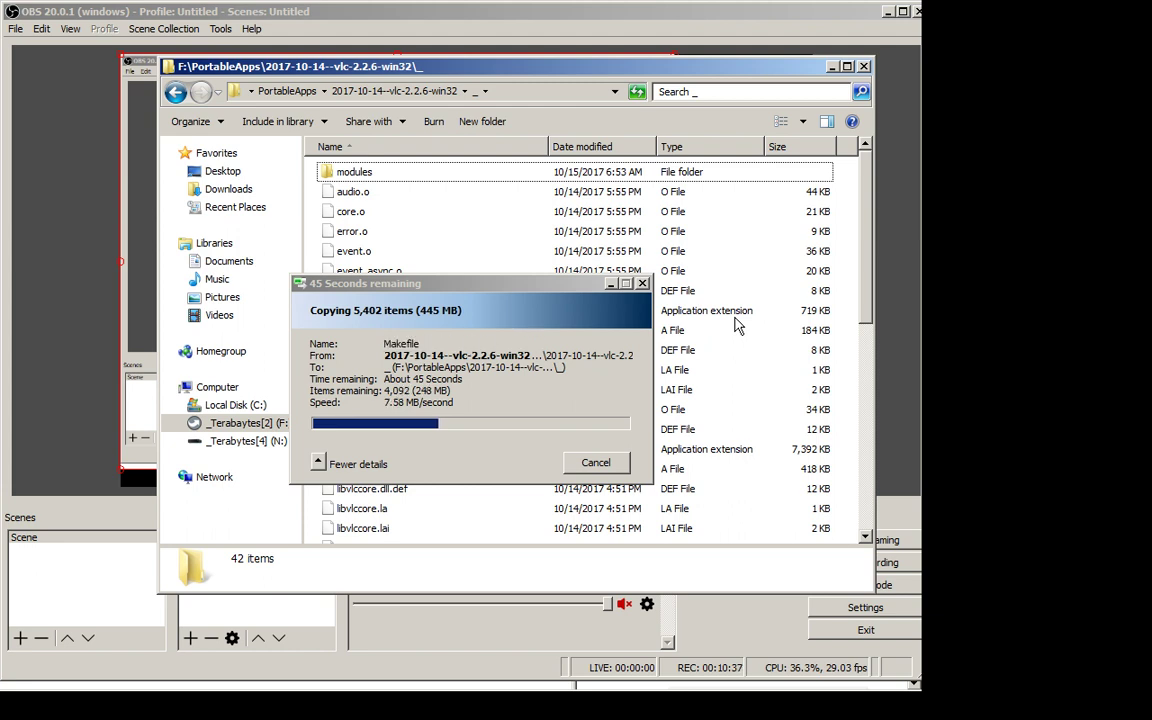
pyautogui.click(781, 290)
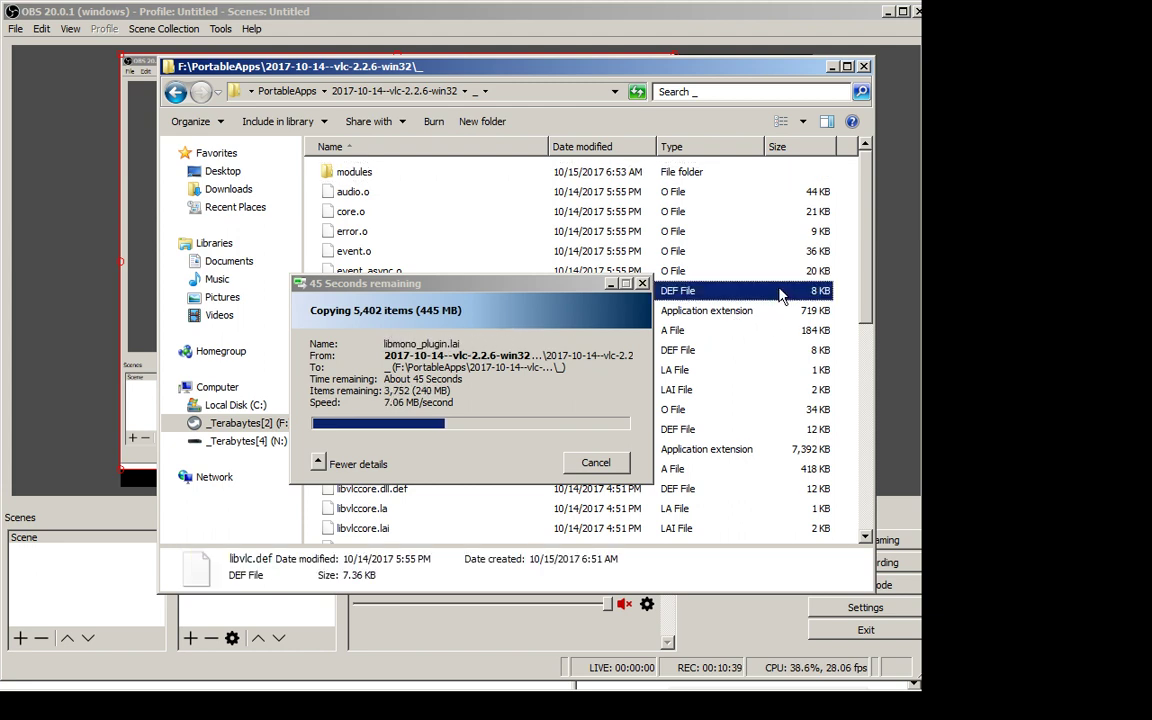
pyautogui.press('Home')
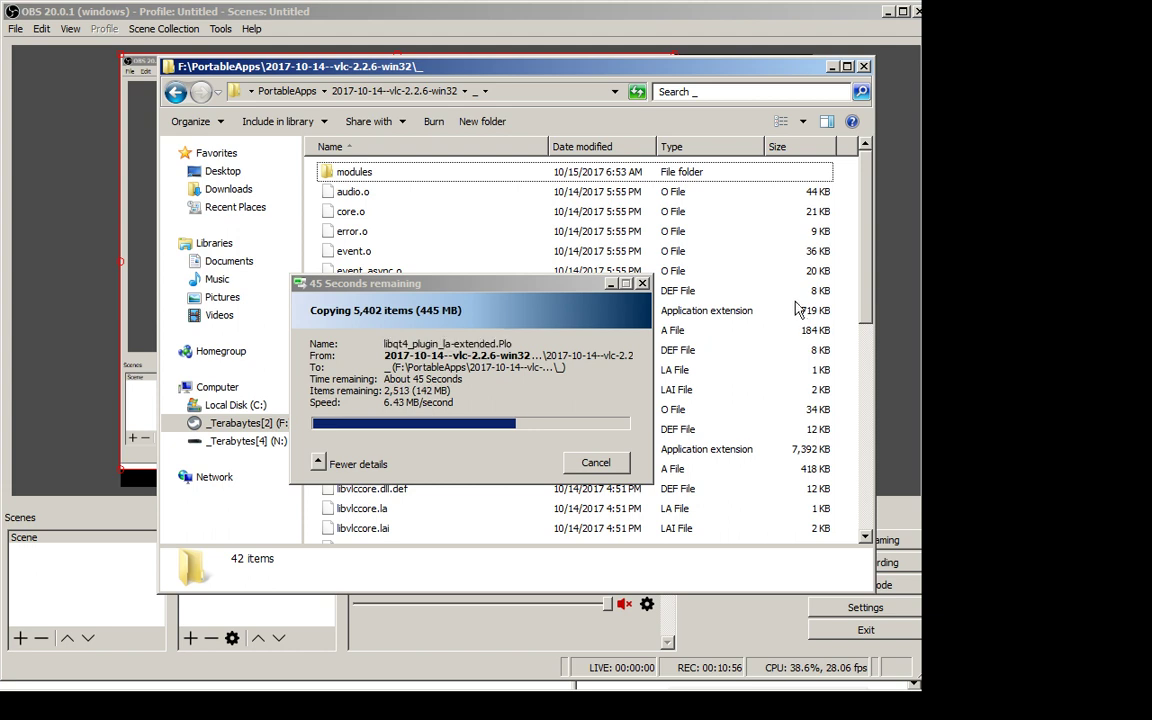
pyautogui.click(811, 316)
pyautogui.press('End')
pyautogui.press('Up')
pyautogui.press('Up')
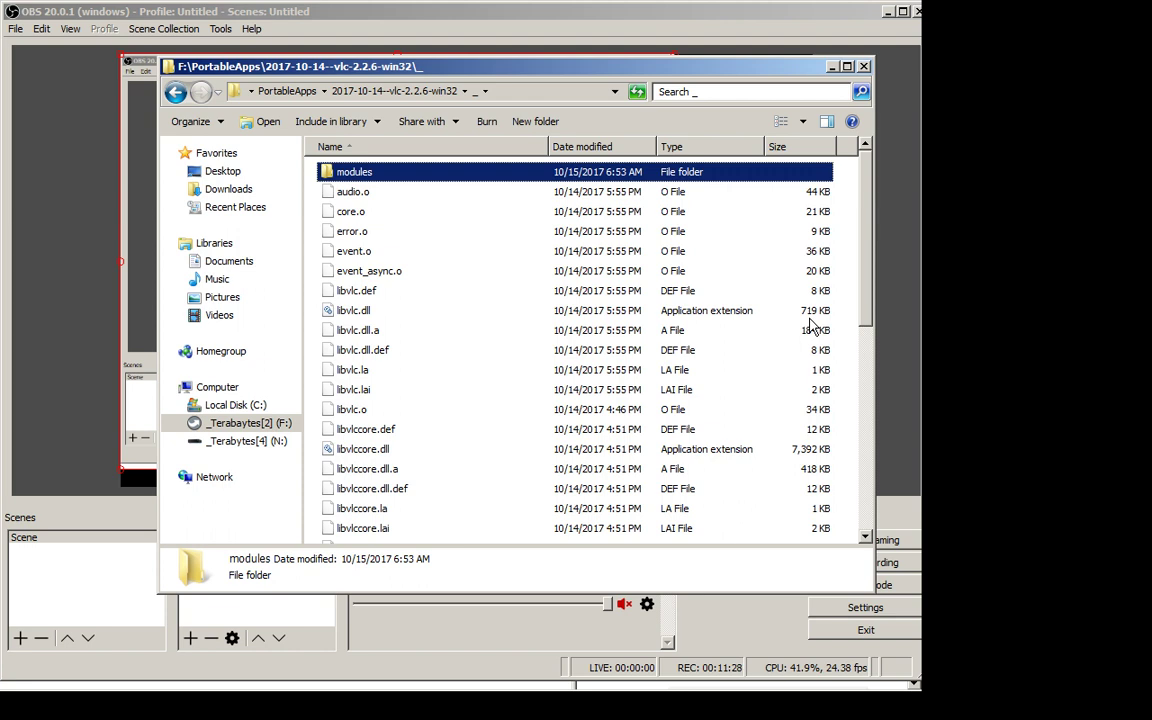
# Try to start vlc.exe from the _ folder with the copied modules folder and dismiss the message dialog
pyautogui.press('End')
pyautogui.press('Up')
pyautogui.press('Up')
pyautogui.press('Up')
pyautogui.press('Up')
pyautogui.press('Up')
pyautogui.press('Up')
pyautogui.press('Return')
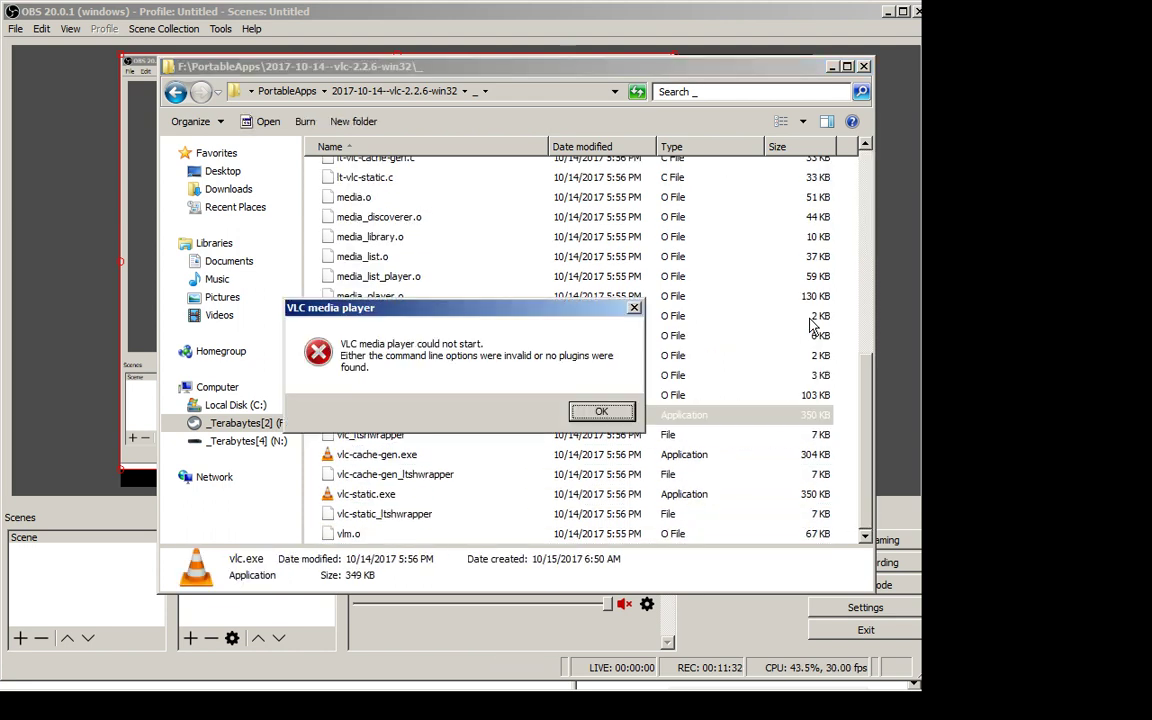
pyautogui.press('Return')
# Check the contents of the copied modules folder inside _ and go back up to the PortableApps folder
pyautogui.press('Home')
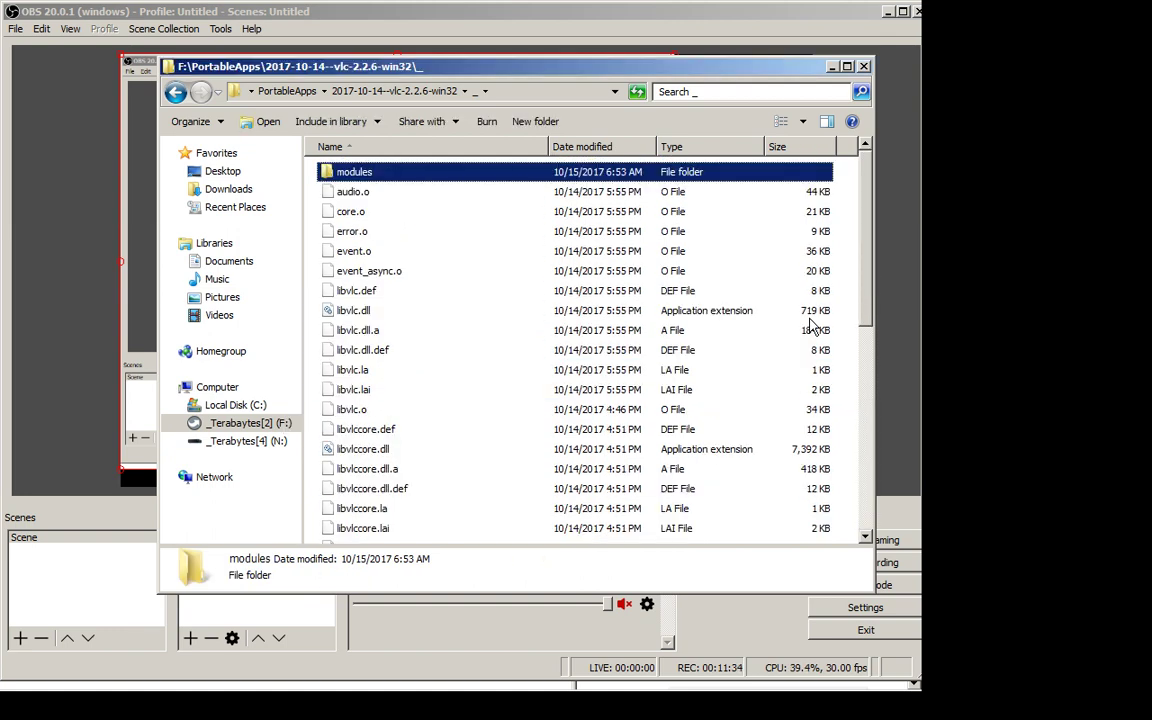
pyautogui.press('Return')
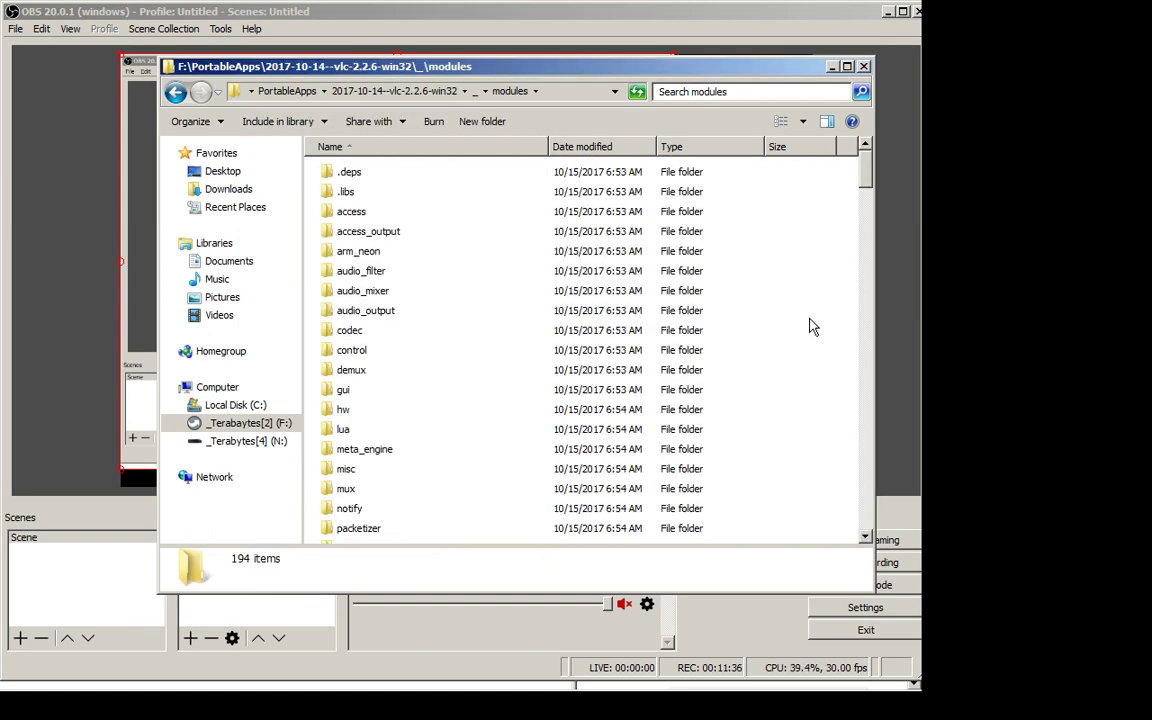
pyautogui.hotkey('alt', 'Up')
pyautogui.hotkey('alt', 'Up')
pyautogui.hotkey('alt', 'Up')
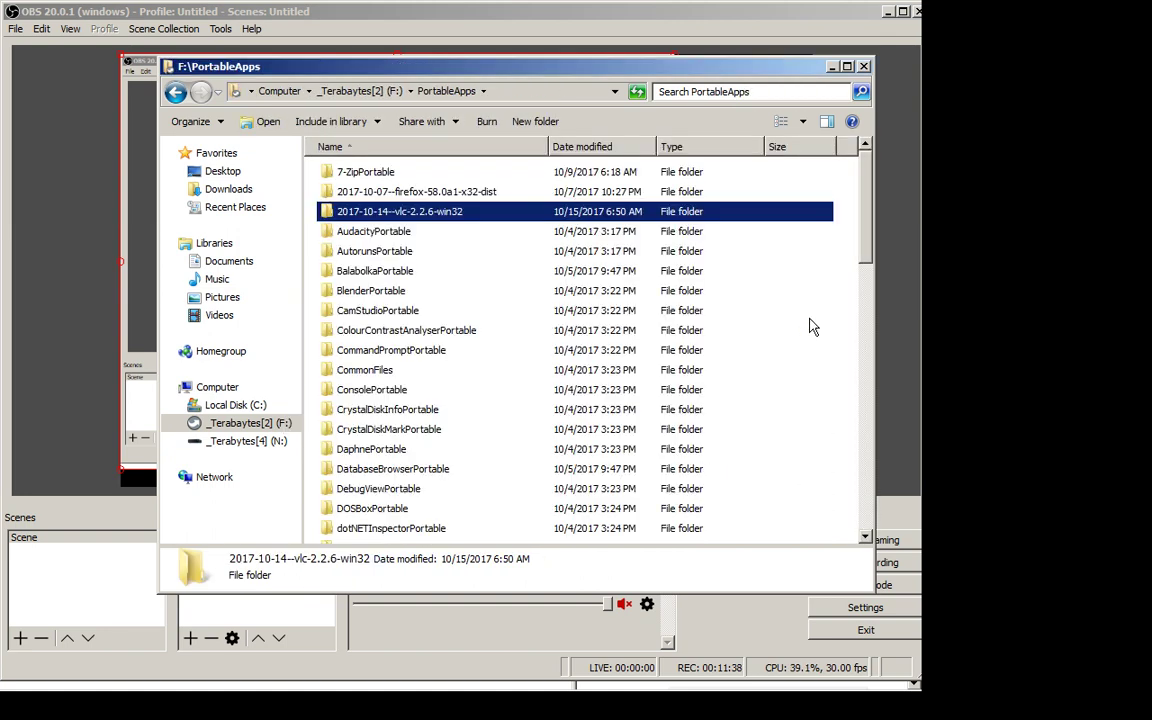
# Open VLCPortable\App\vlc and check what the plugins folder is called in the working installation
pyautogui.press('v')
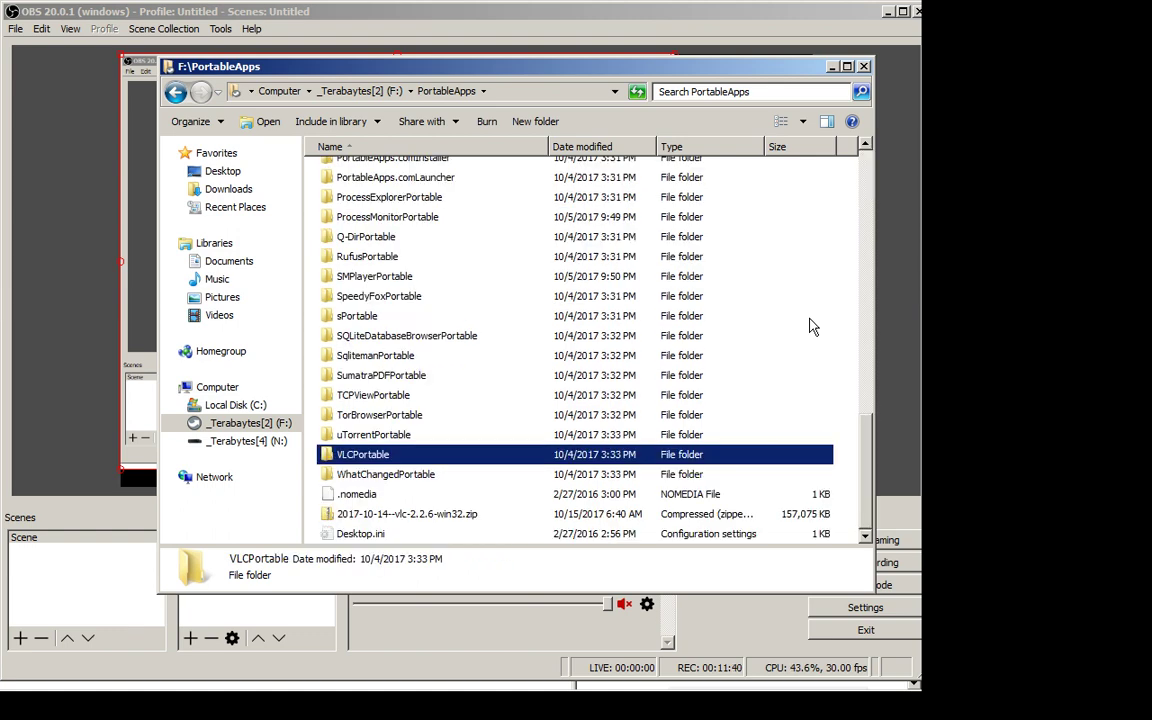
pyautogui.press('Return')
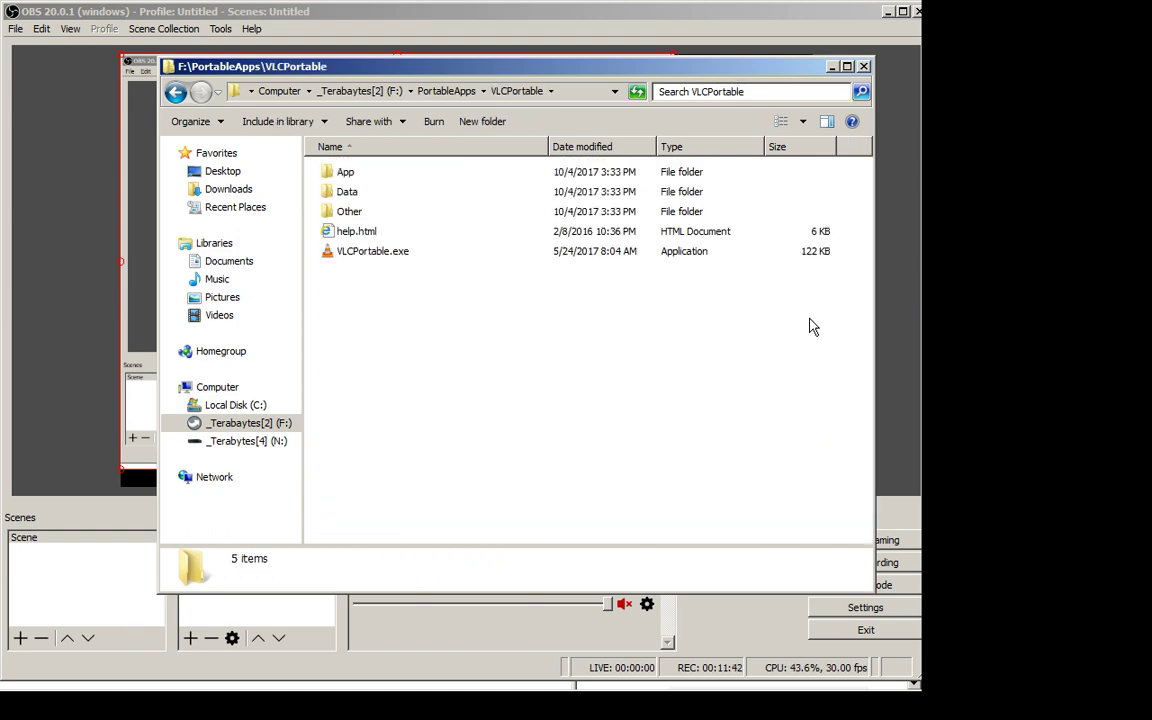
pyautogui.press('Down')
pyautogui.press('Up')
pyautogui.press('Return')
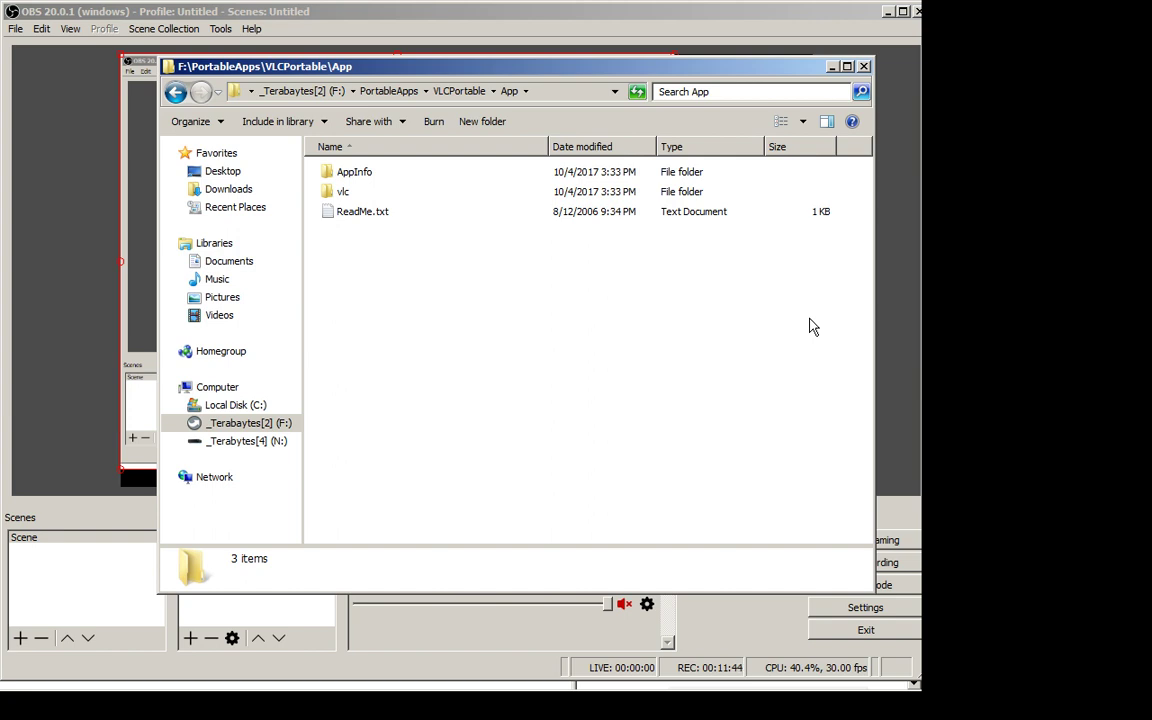
pyautogui.press('v')
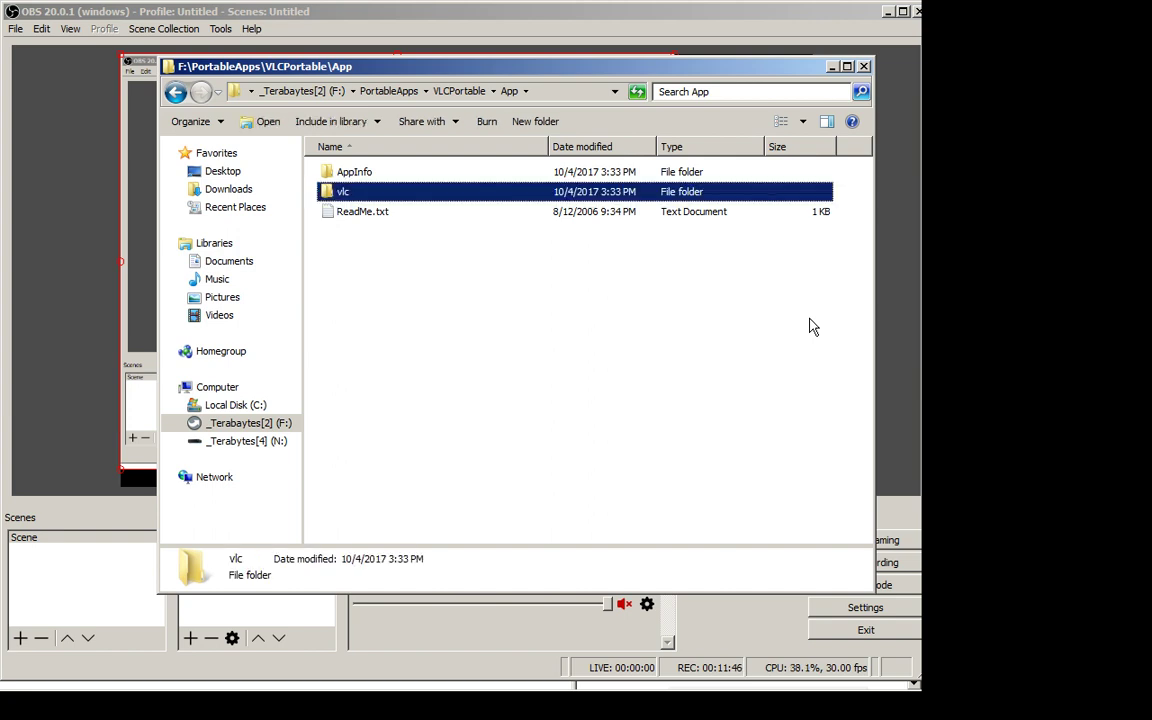
pyautogui.press('Return')
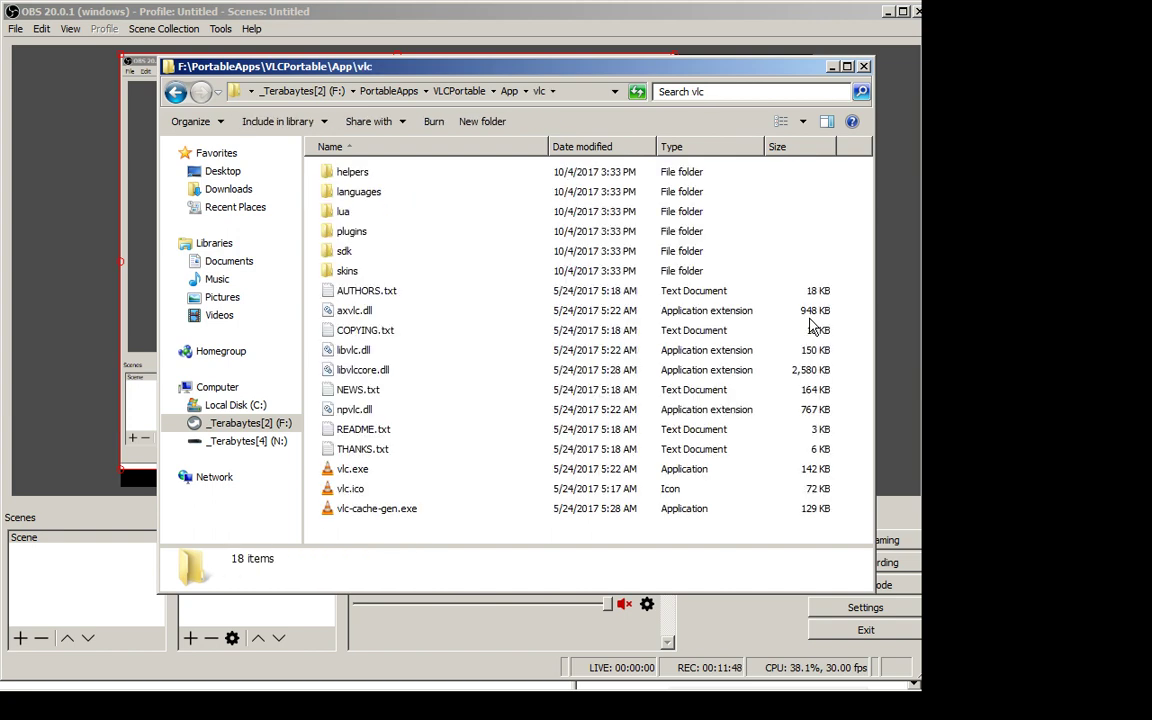
pyautogui.press('l')
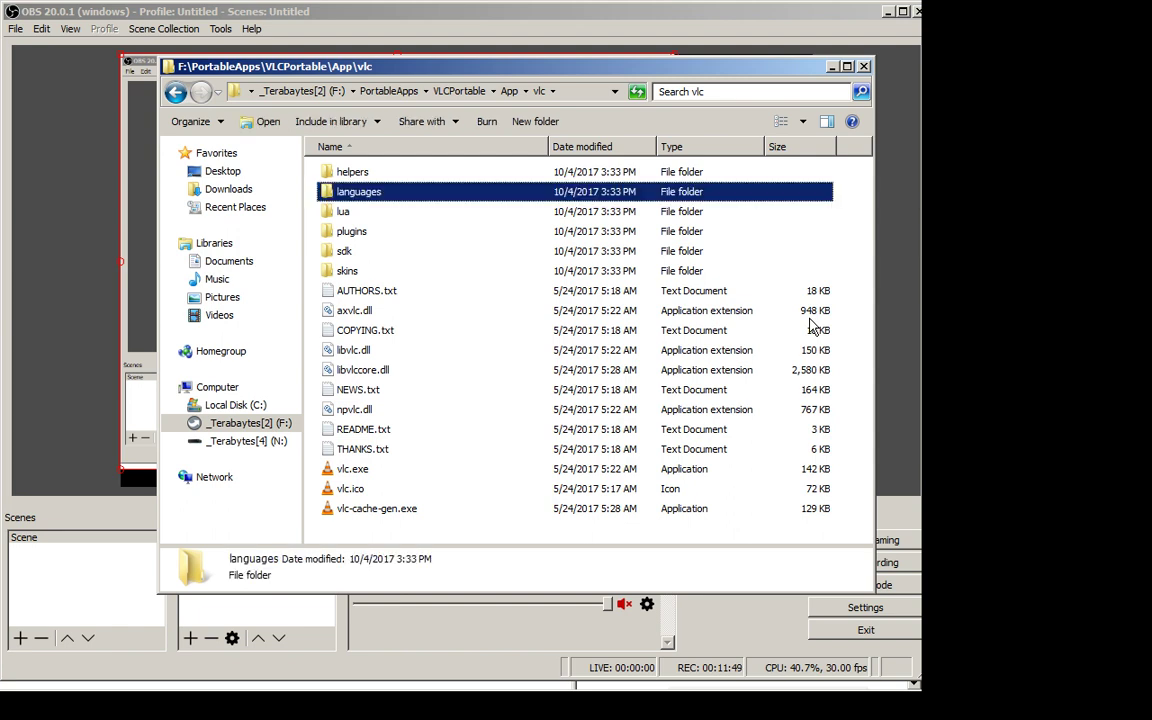
pyautogui.press('p')
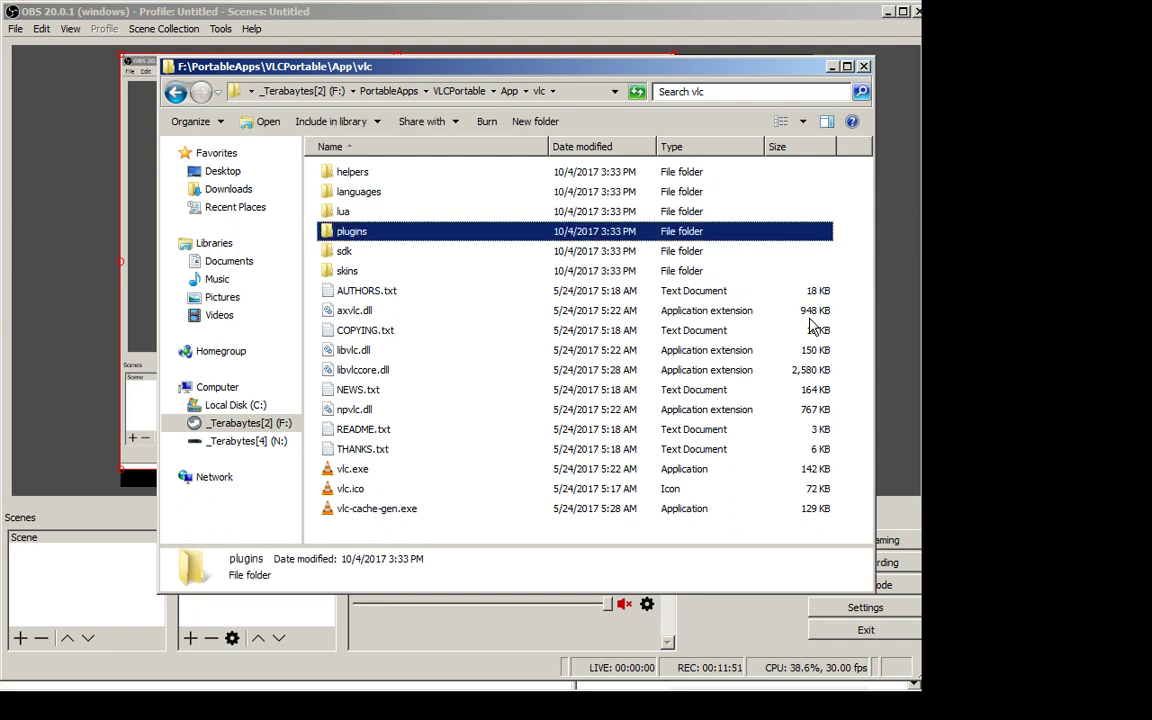
# Return to the PortableApps folder and reopen the 2017-10-14--vlc-2.2.6-win32 folder
pyautogui.press('BackSpace')
pyautogui.press('BackSpace')
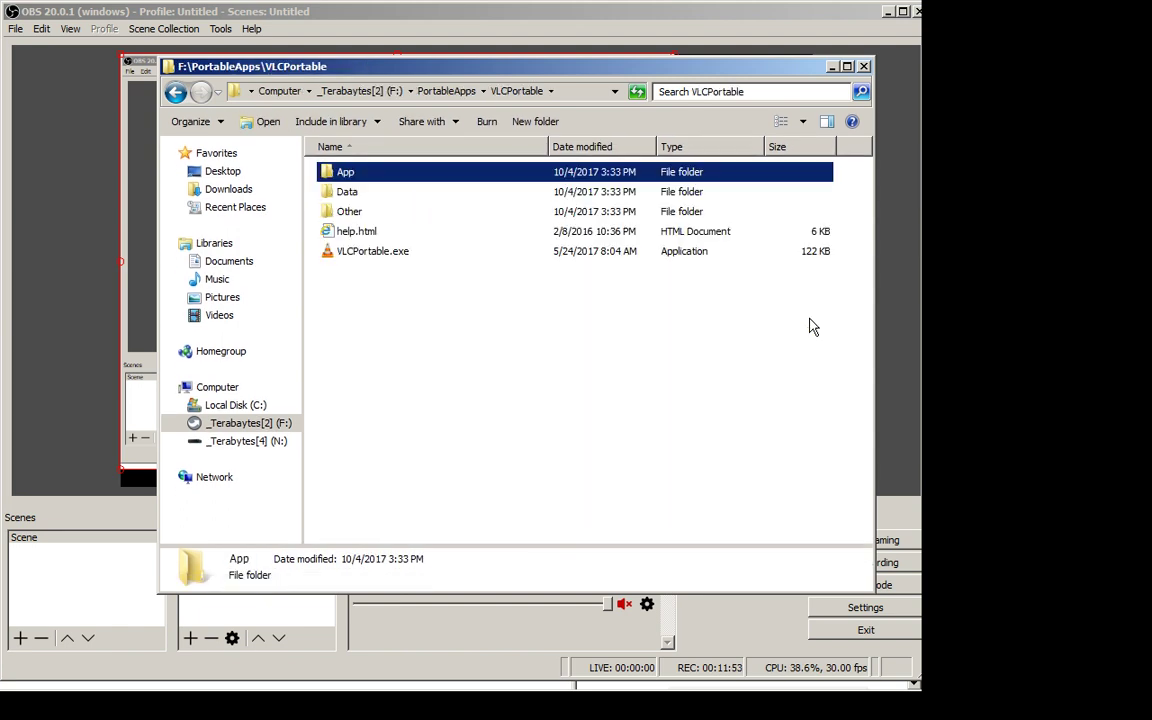
pyautogui.press('BackSpace')
pyautogui.press('Up')
pyautogui.press('Home')
pyautogui.press('Down')
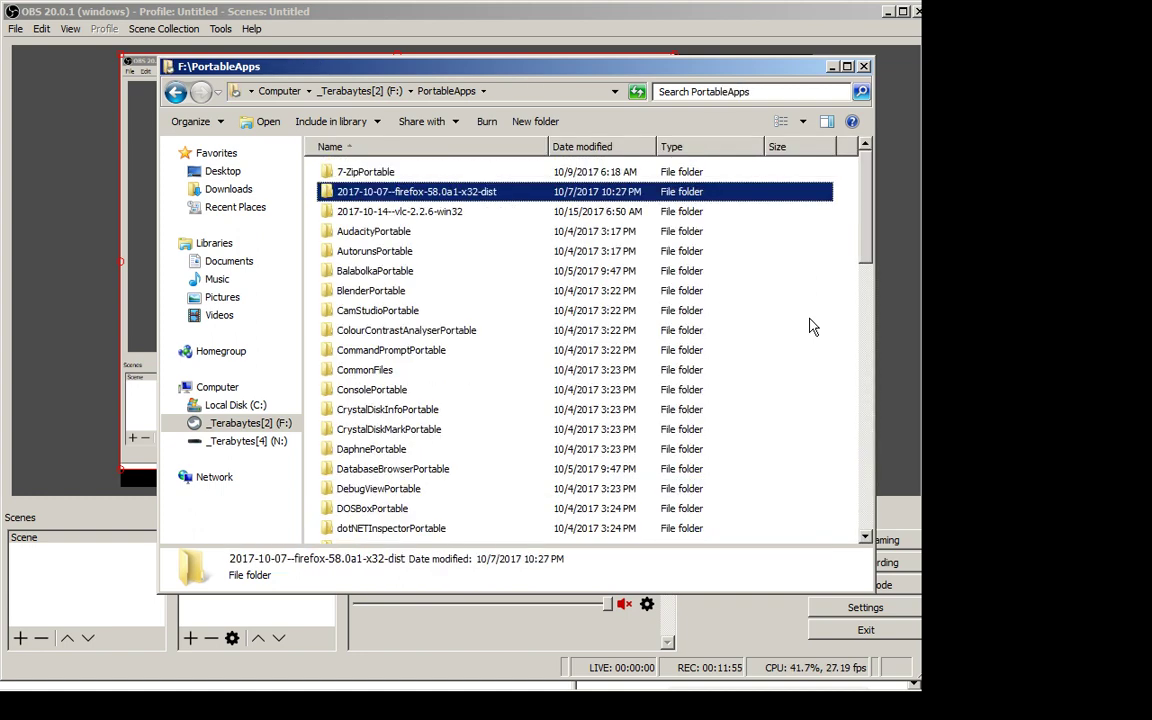
pyautogui.press('Down')
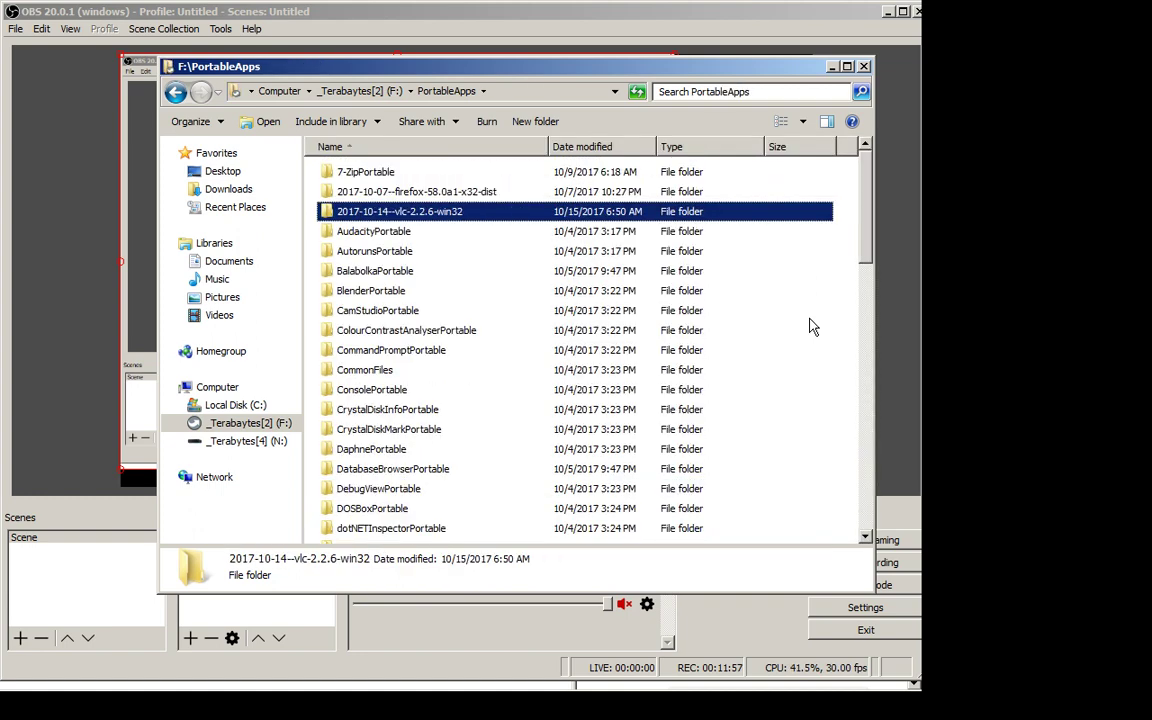
pyautogui.press('Return')
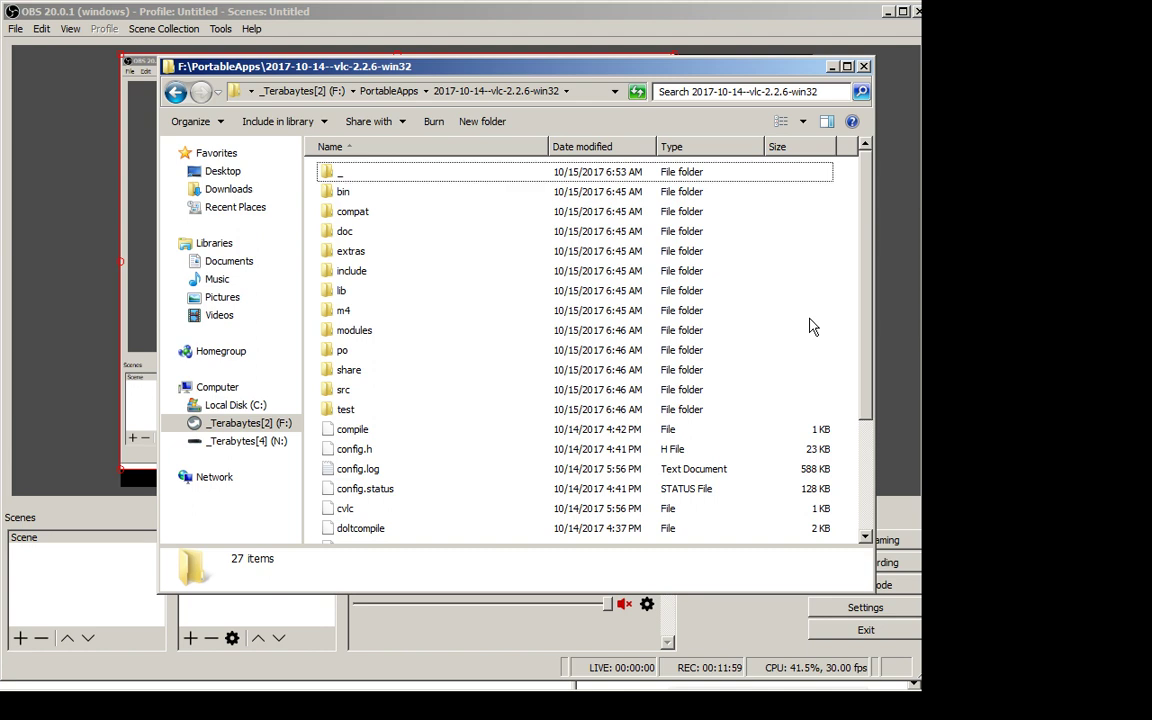
# Open the _ folder and rename its modules folder to plugins
pyautogui.press('Return')
pyautogui.press('Down')
pyautogui.press('Up')
pyautogui.press('F2')
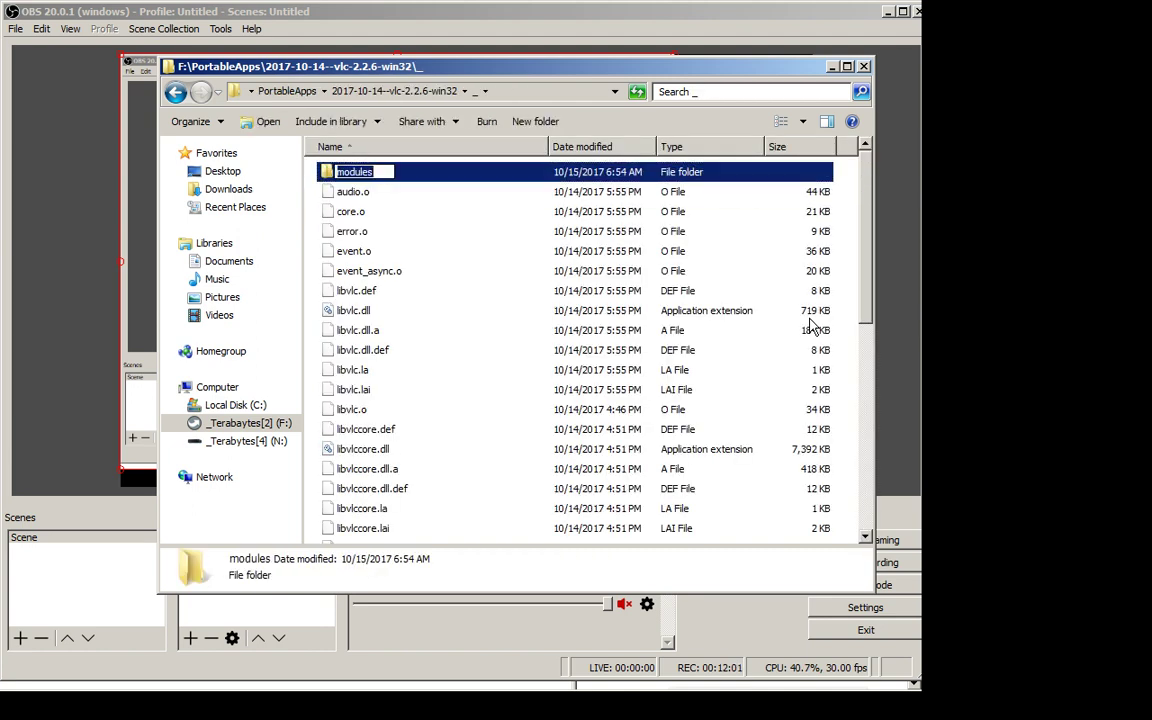
pyautogui.write('plugins')
pyautogui.press('Return')
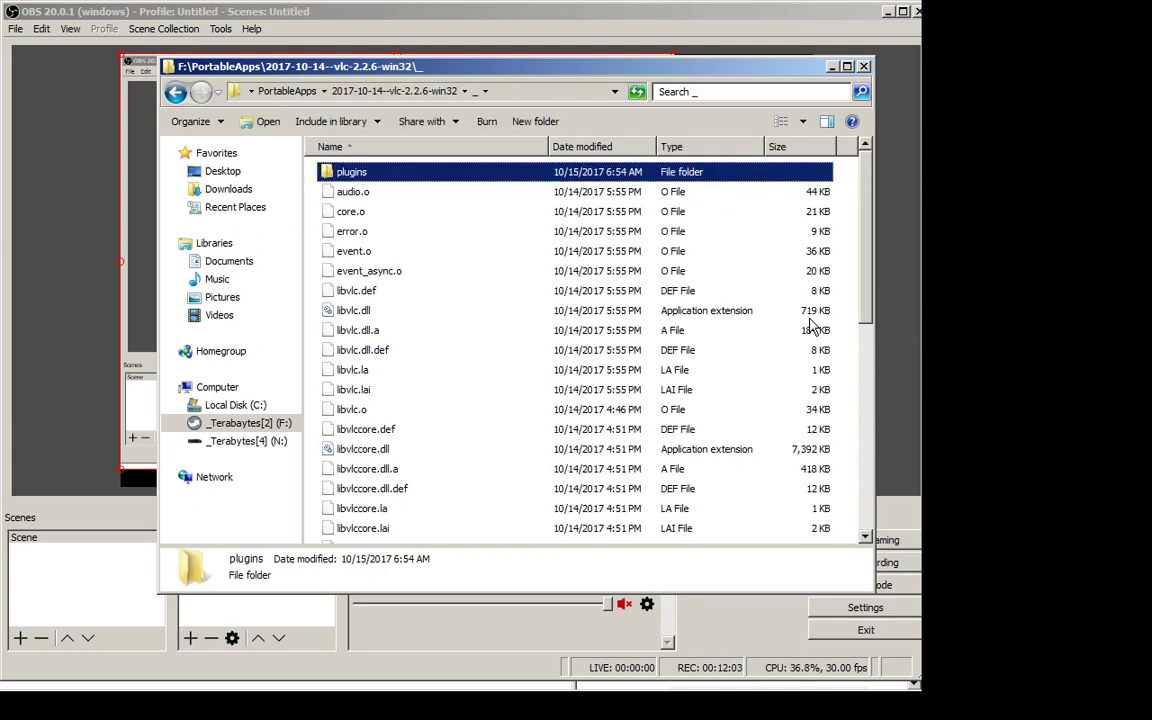
# Launch vlc.exe from the _ folder and accept the Privacy and Network Access Policy with both network options enabled
pyautogui.write('vlc')
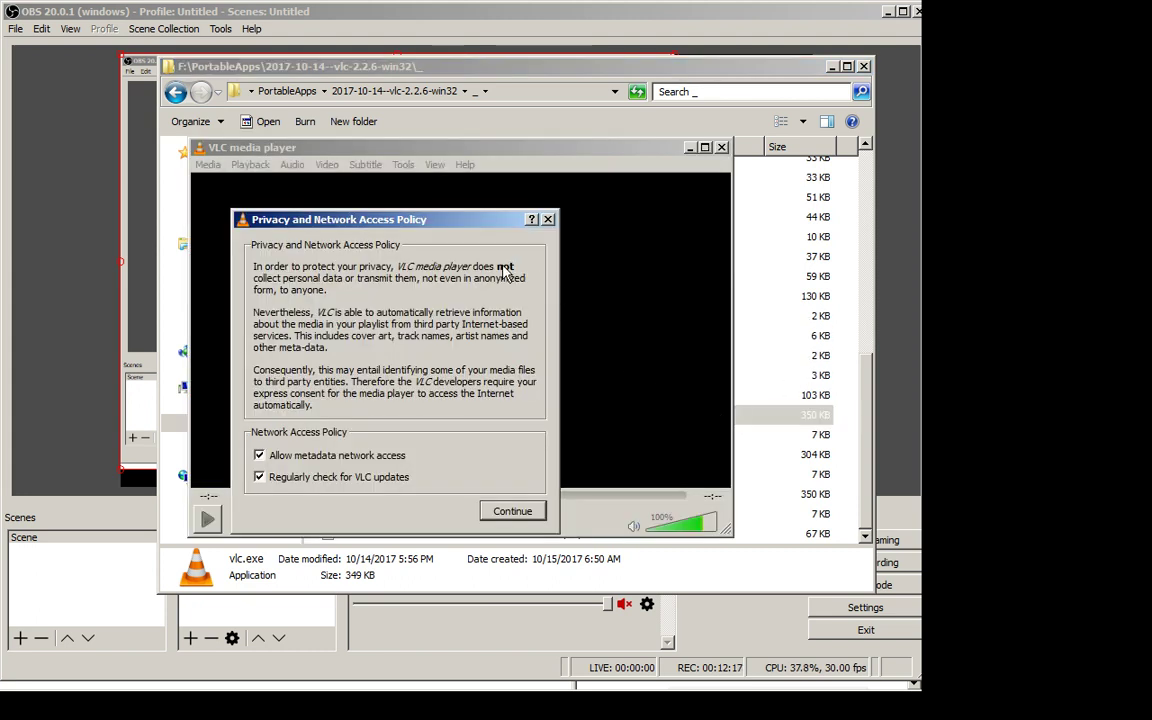
pyautogui.click(512, 511)
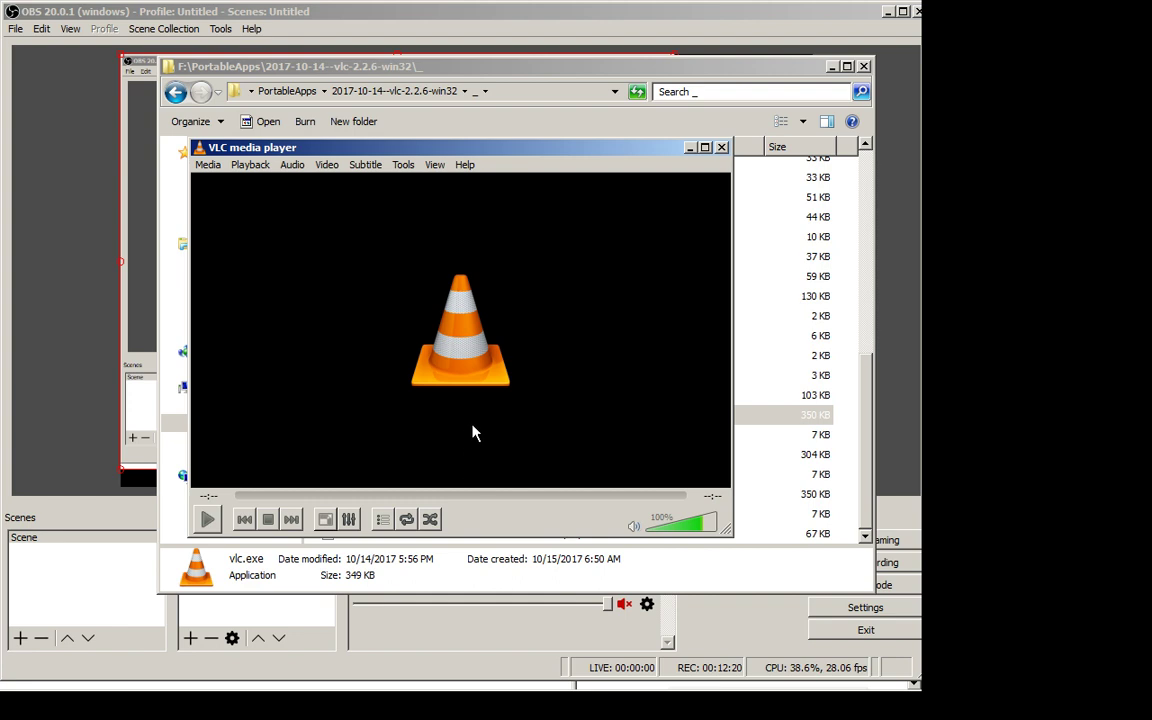
# Check the version information in VLC's About window and close it
pyautogui.click(470, 170)
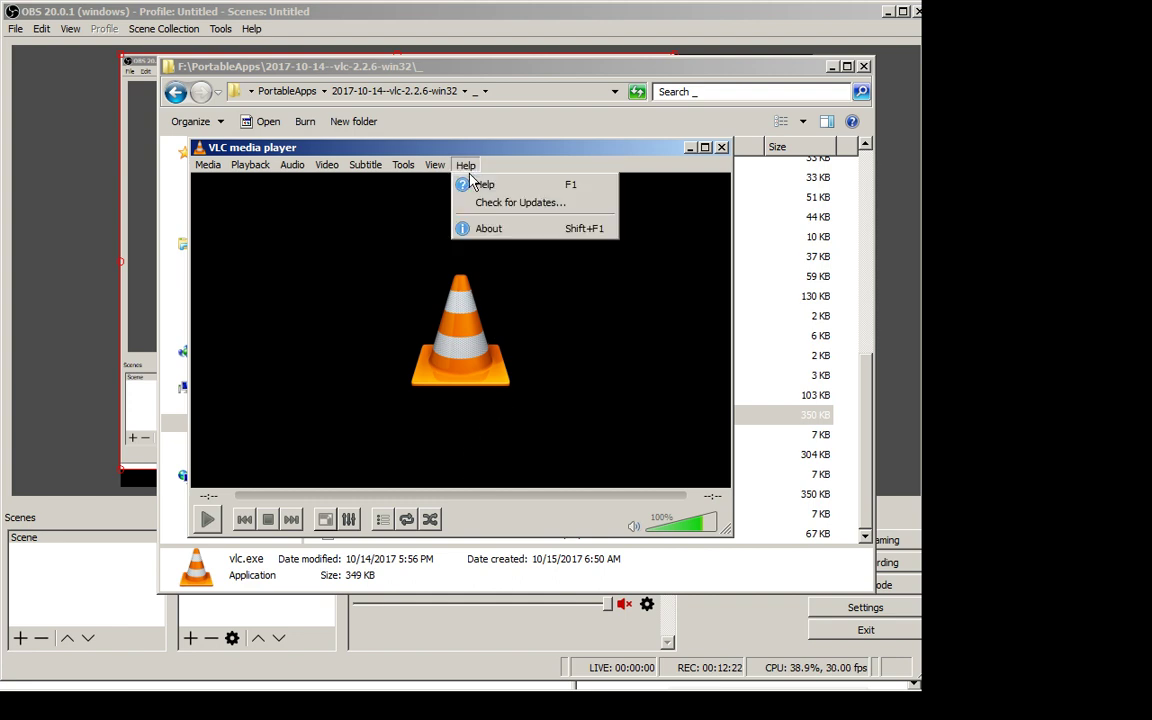
pyautogui.click(527, 233)
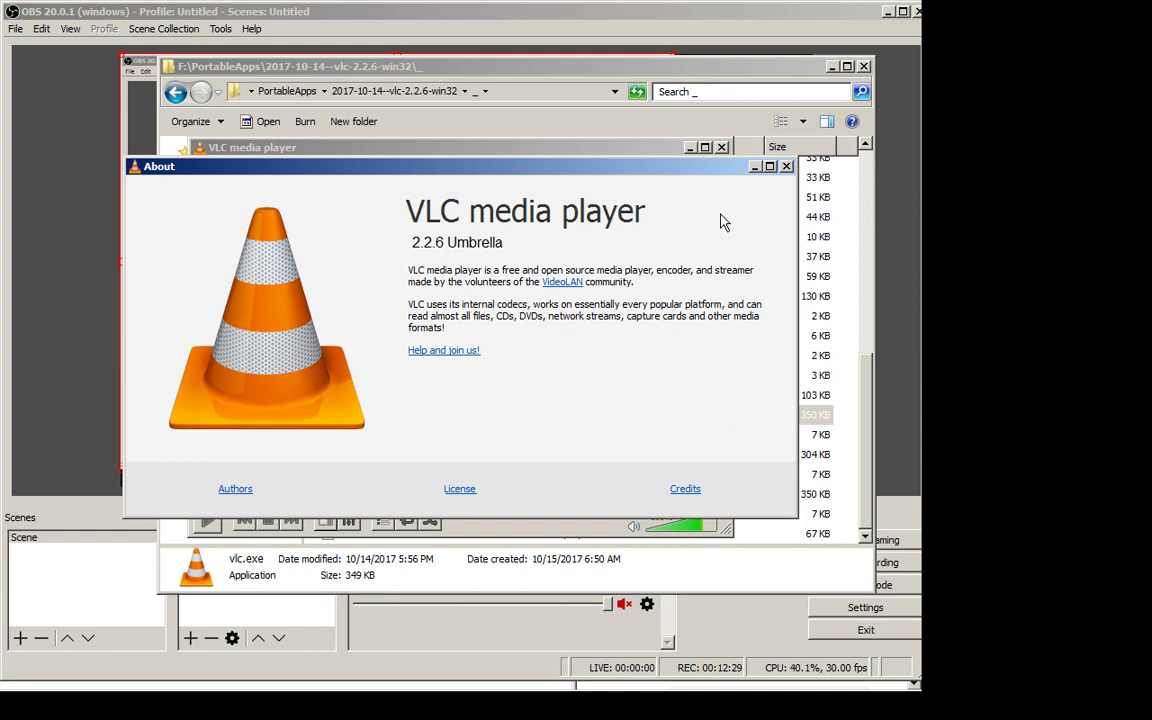
pyautogui.click(786, 166)
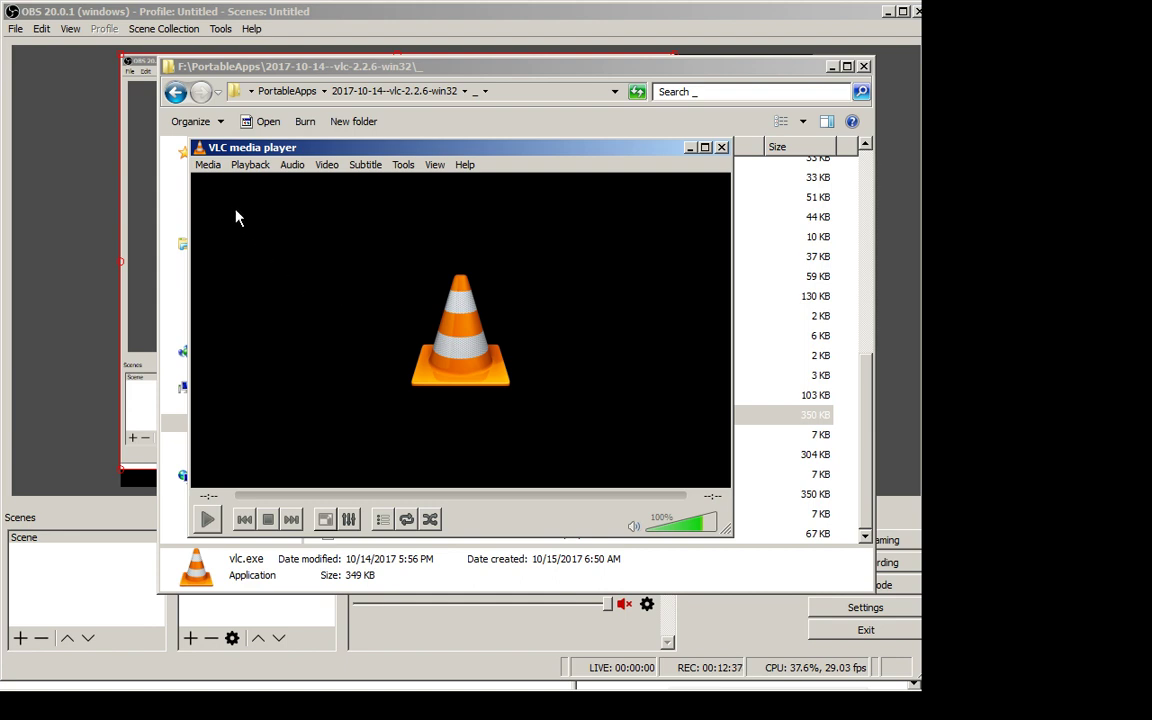
# Open VLC's dialog for choosing media files, add a blank tab in Firefox, and return to the dialog
pyautogui.click(207, 166)
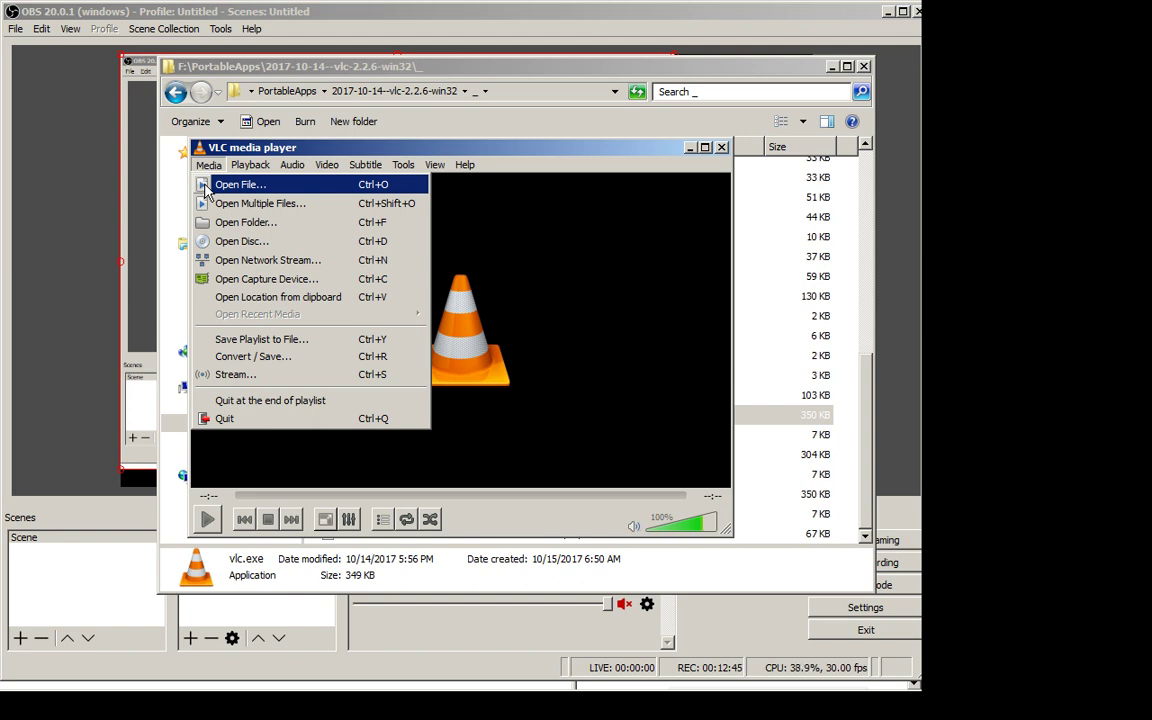
pyautogui.click(206, 187)
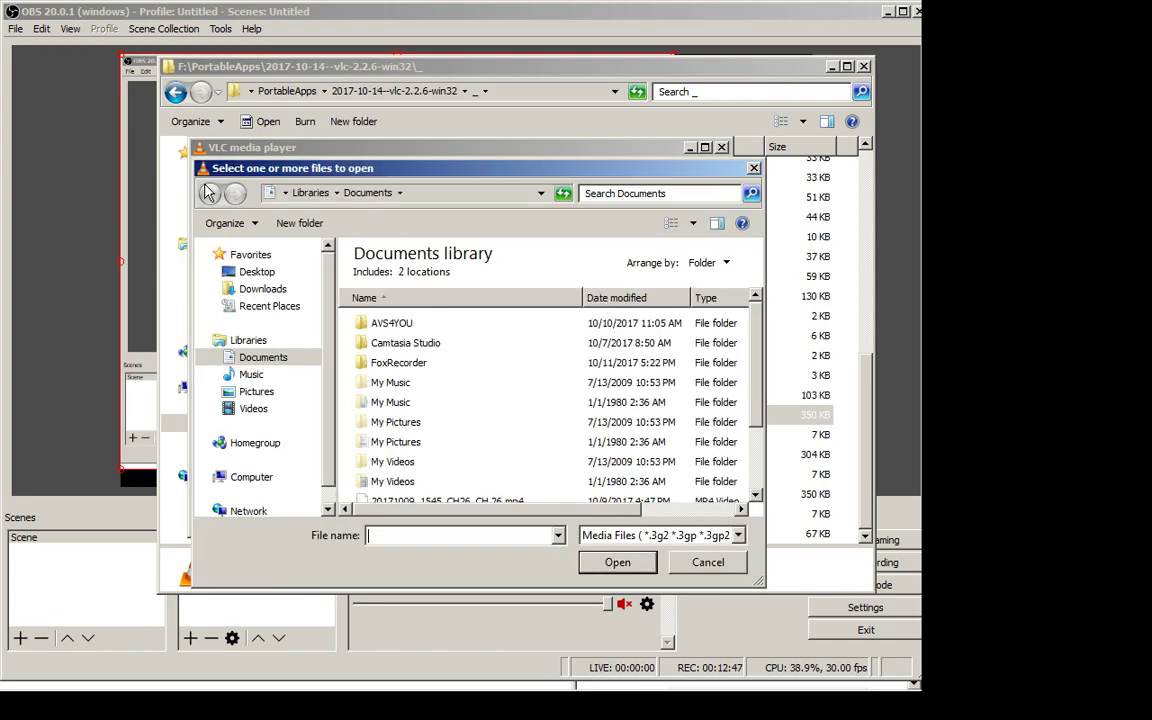
pyautogui.hotkey('alt', 'Tab')
pyautogui.press('Tab')
pyautogui.press('Tab')
pyautogui.press('Tab')
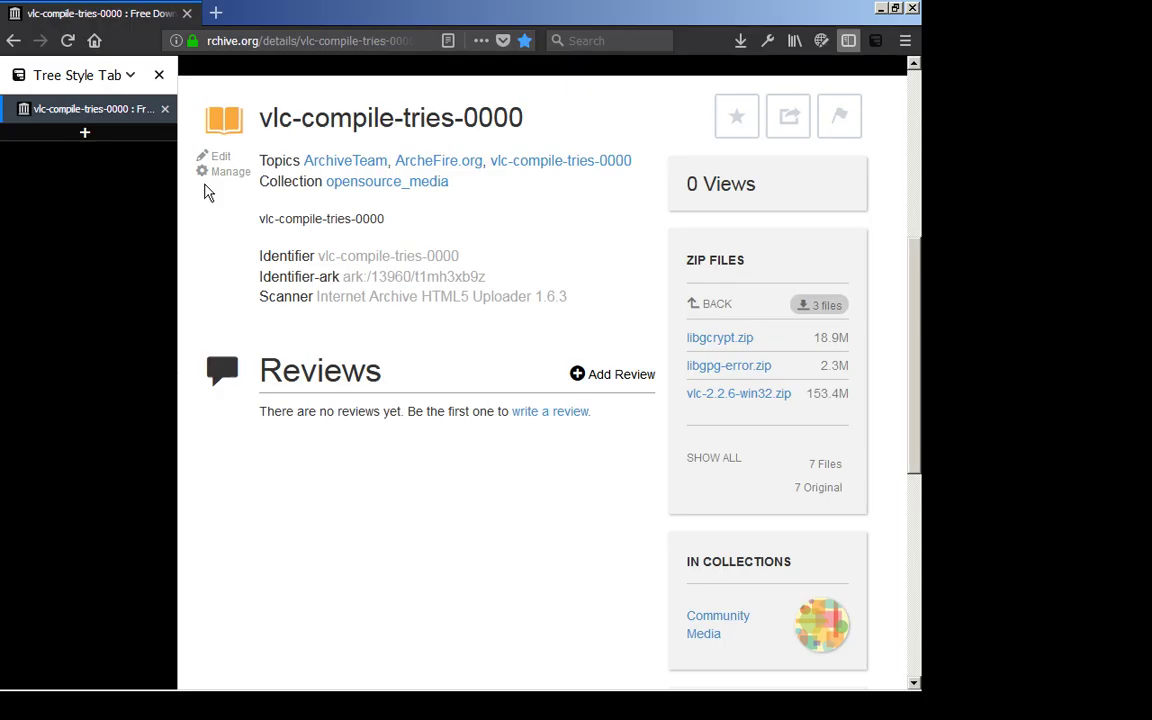
pyautogui.hotkey('ctrl', 't')
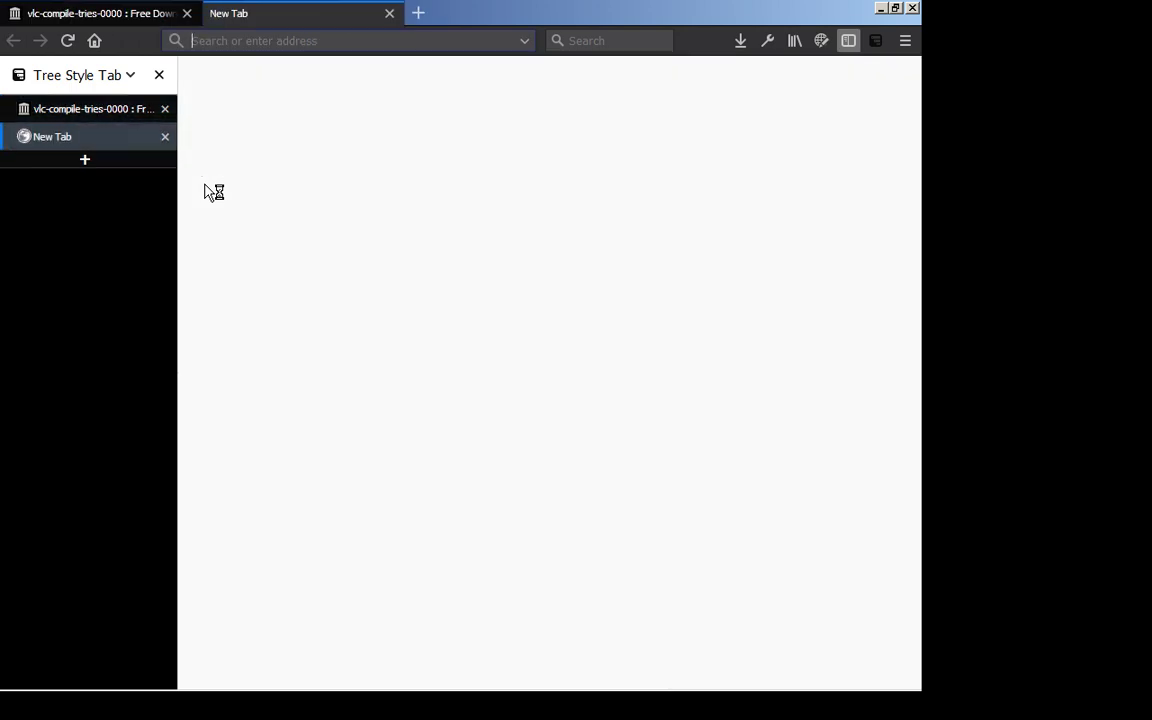
pyautogui.hotkey('alt', 'Tab')
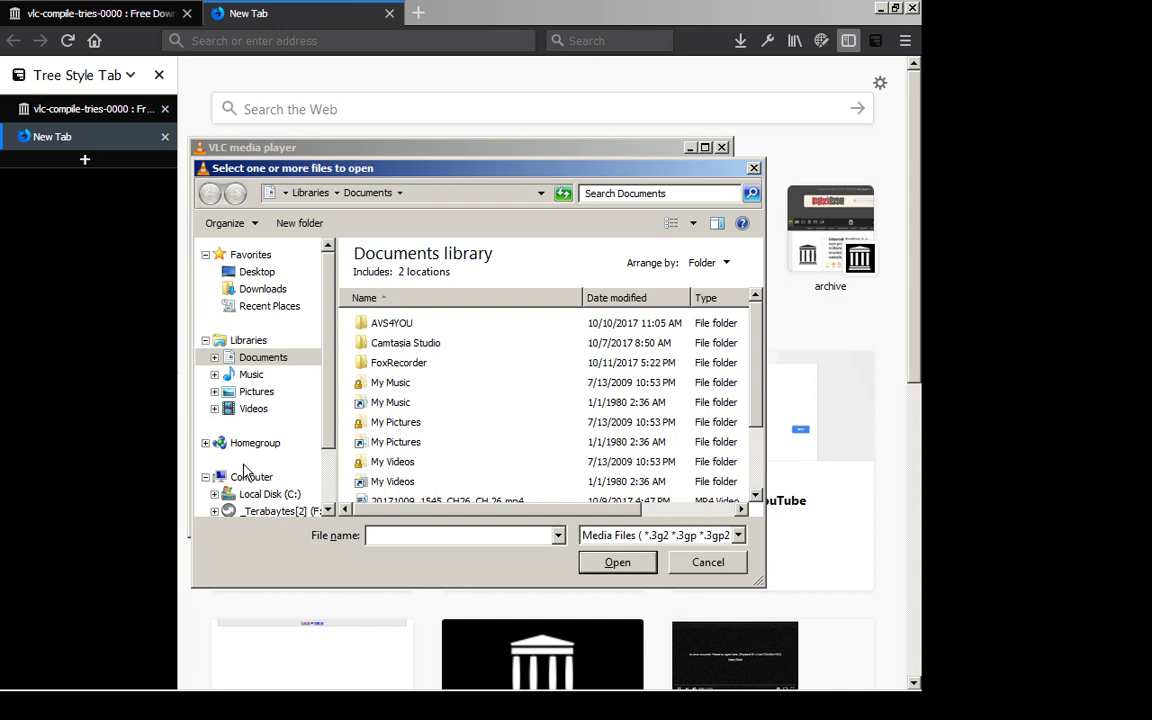
# Browse the _Terabaytes[2] (F:) drive in the file dialog and open its _VIDEO_ folder
pyautogui.click(268, 511)
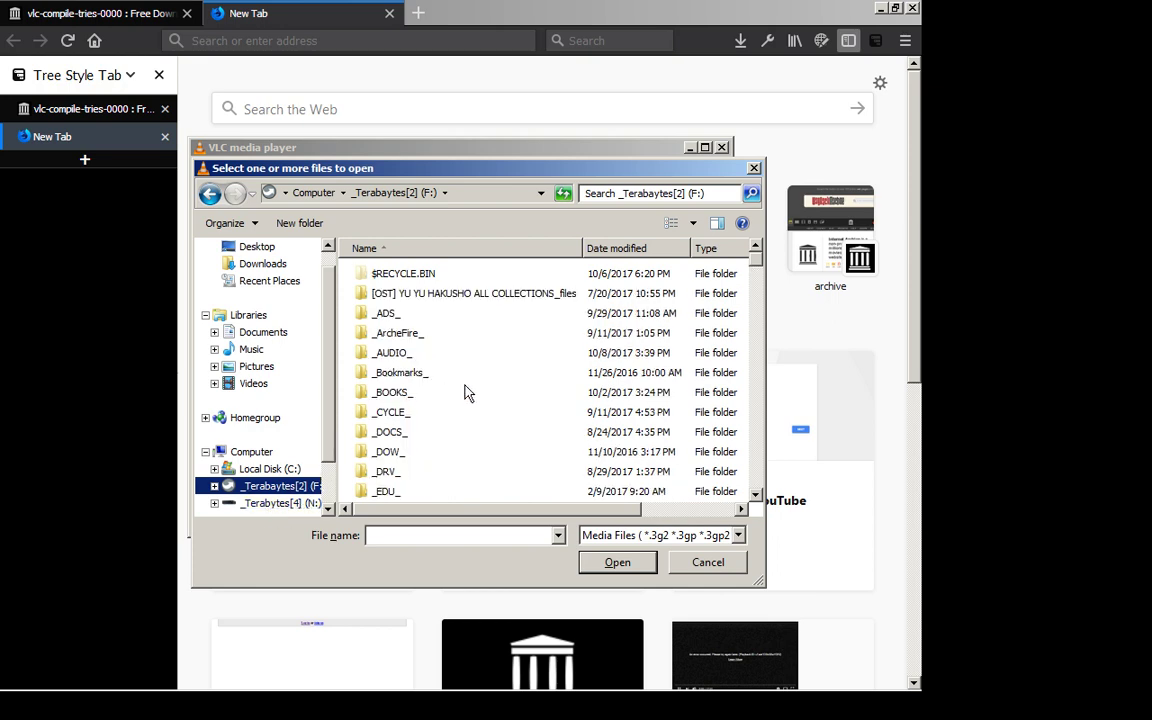
pyautogui.click(465, 392)
pyautogui.press('Down')
pyautogui.press('Down')
pyautogui.press('Down')
pyautogui.press('Down')
pyautogui.press('Down')
pyautogui.press('Down')
pyautogui.press('Down')
pyautogui.press('Down')
pyautogui.press('Down')
pyautogui.press('Down')
pyautogui.press('Down')
pyautogui.press('Down')
pyautogui.press('Down')
pyautogui.press('Down')
pyautogui.press('Down')
pyautogui.press('Down')
pyautogui.press('Down')
pyautogui.press('Down')
pyautogui.press('Down')
pyautogui.press('Down')
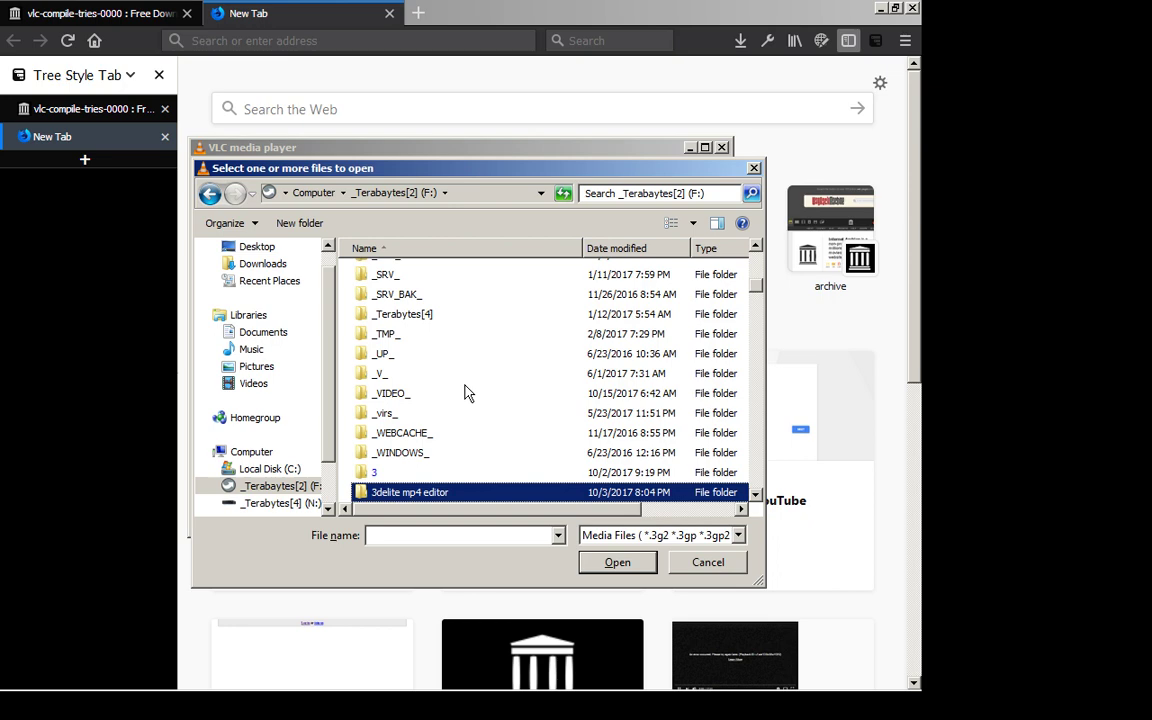
pyautogui.press('Down')
pyautogui.press('Down')
pyautogui.press('Down')
pyautogui.press('Down')
pyautogui.press('Down')
pyautogui.press('Down')
pyautogui.press('Down')
pyautogui.press('Down')
pyautogui.press('Down')
pyautogui.press('Down')
pyautogui.press('Down')
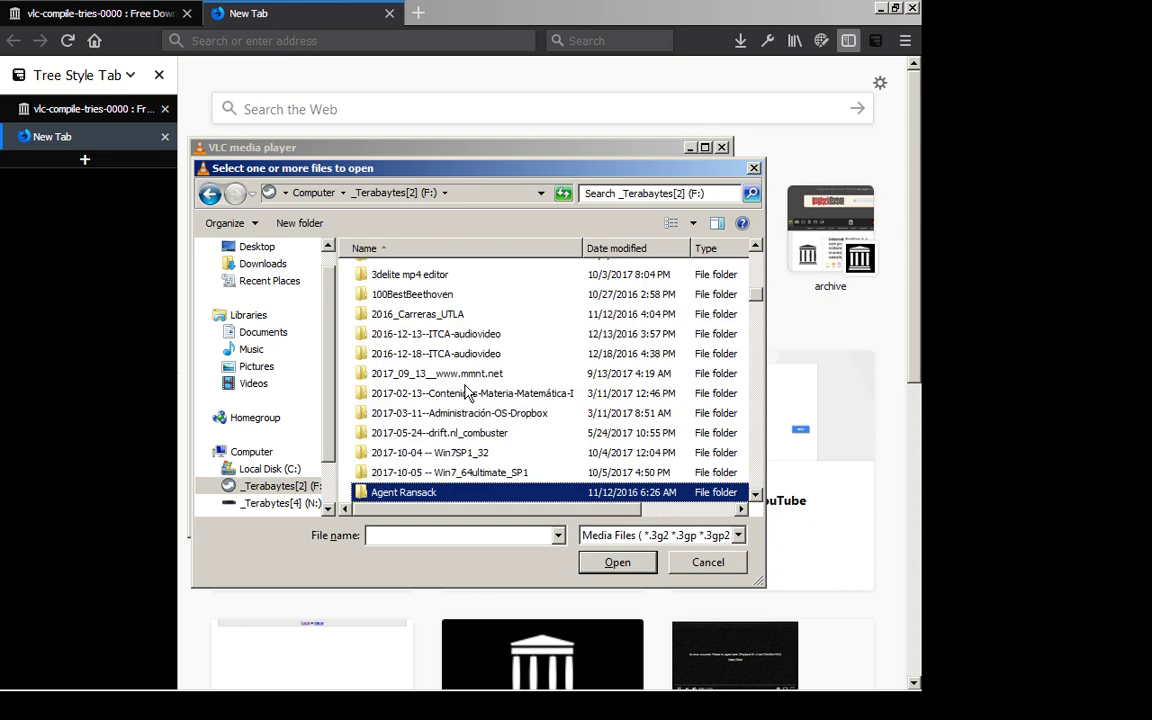
pyautogui.press('Down')
pyautogui.press('Down')
pyautogui.press('Down')
pyautogui.press('Down')
pyautogui.press('Down')
pyautogui.press('Down')
pyautogui.press('Down')
pyautogui.press('Down')
pyautogui.press('Down')
pyautogui.press('Down')
pyautogui.press('Down')
pyautogui.press('Down')
pyautogui.press('Down')
pyautogui.press('Down')
pyautogui.press('Down')
pyautogui.press('Down')
pyautogui.press('Down')
pyautogui.press('Down')
pyautogui.press('Down')
pyautogui.press('Down')
pyautogui.press('Down')
pyautogui.press('Down')
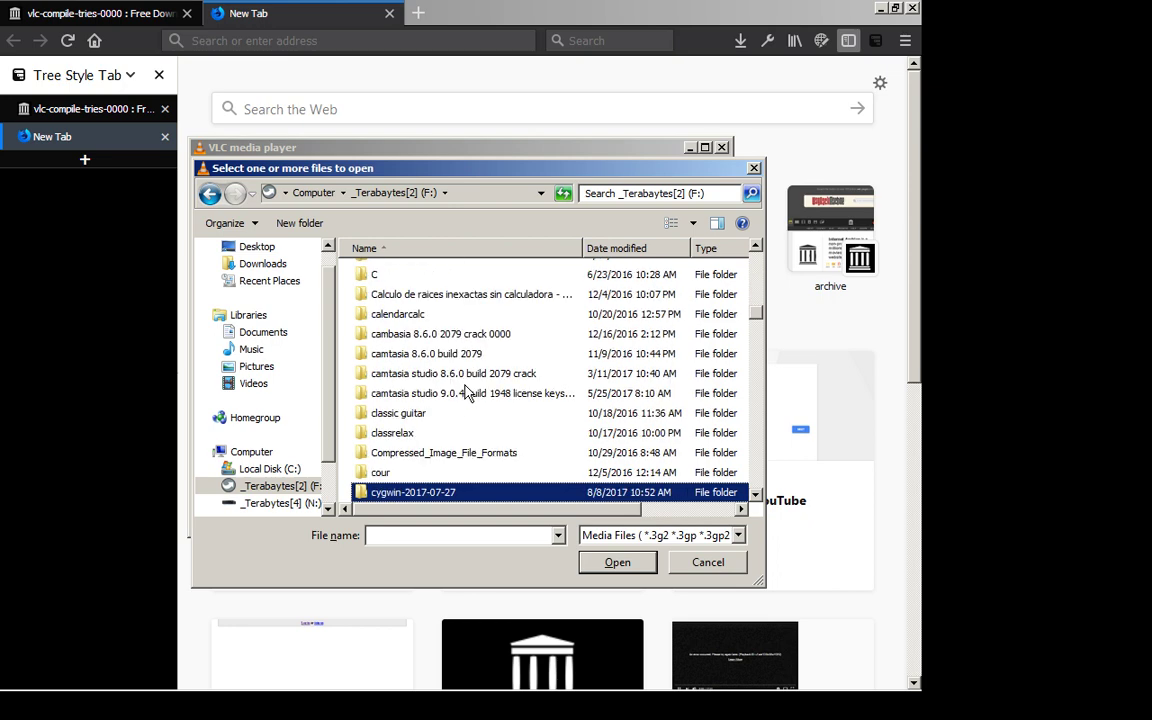
pyautogui.press('Home')
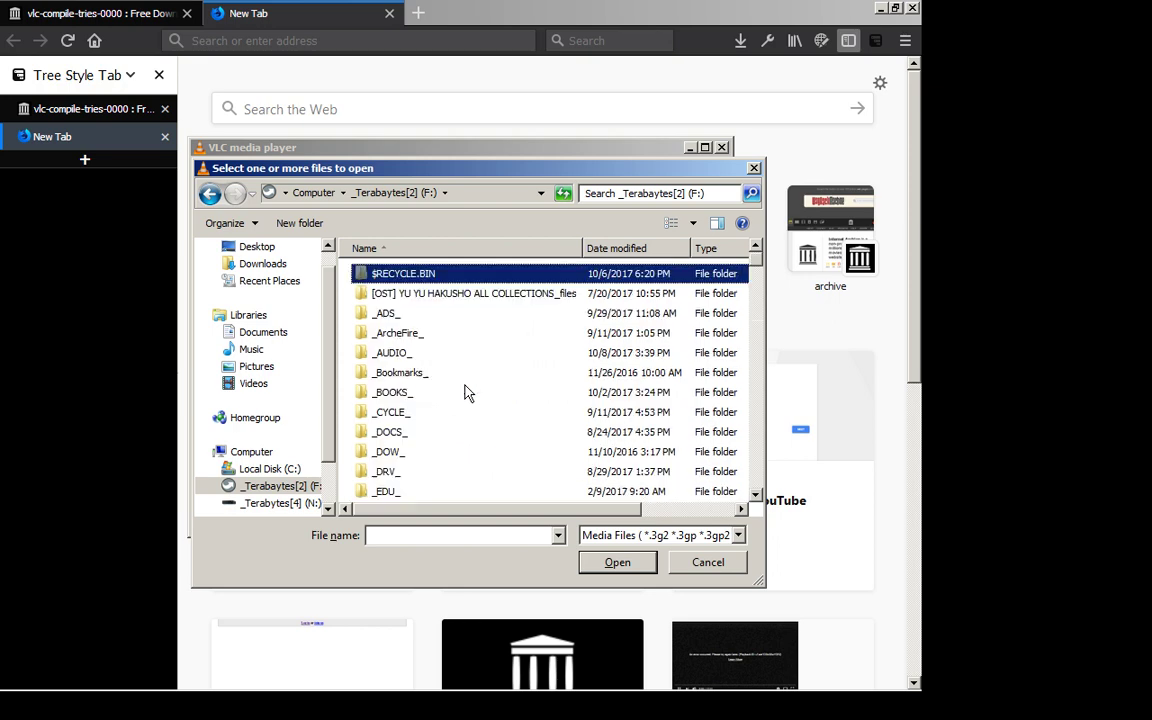
pyautogui.write('_vi')
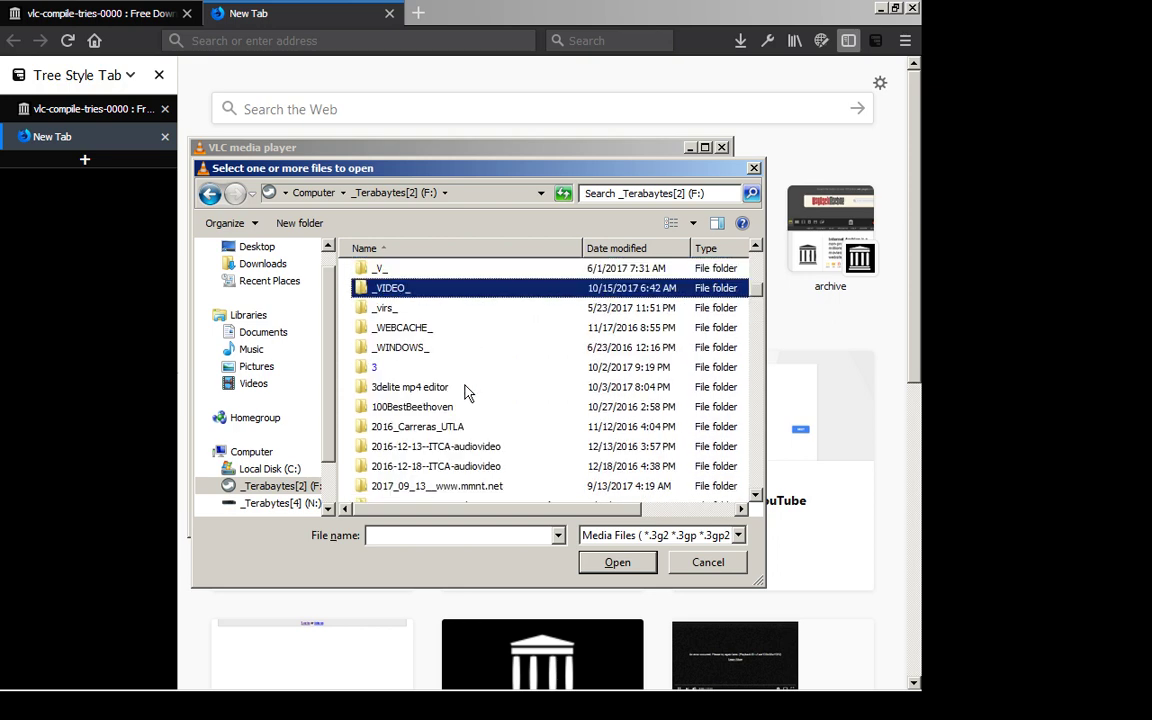
pyautogui.press('Return')
pyautogui.press('Down')
pyautogui.press('Right')
pyautogui.press('Right')
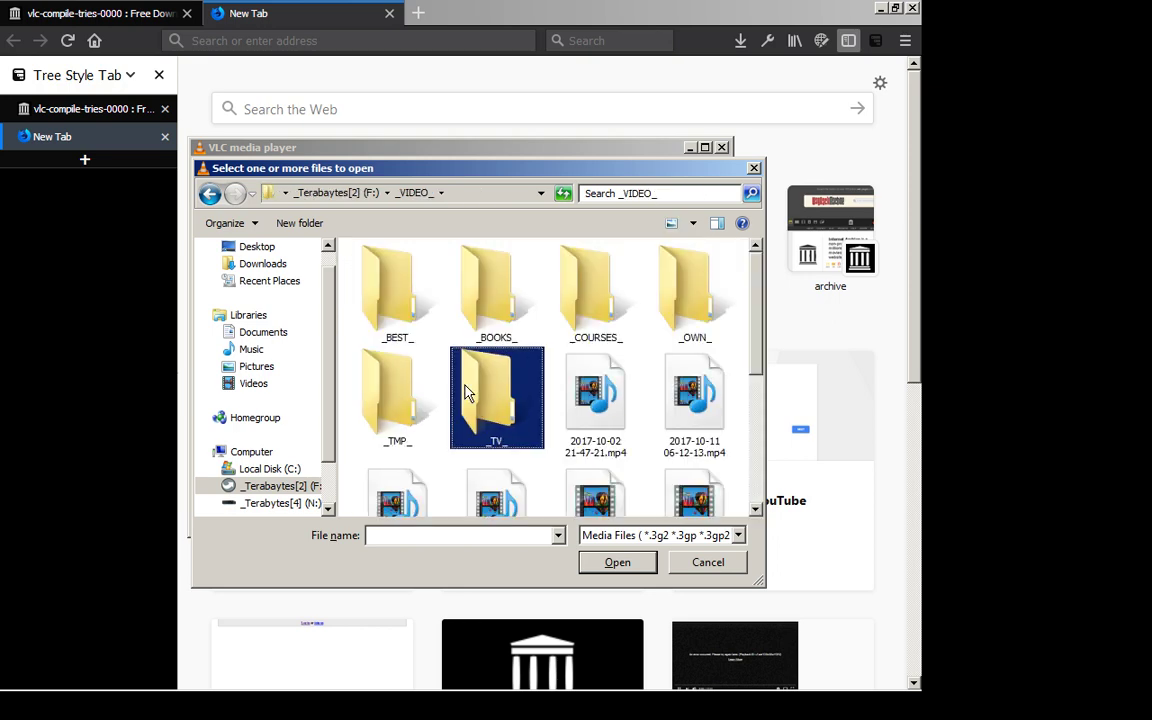
# Switch to Firefox and load radiojacaro.com in a new tab
pyautogui.hotkey('alt', 'Tab')
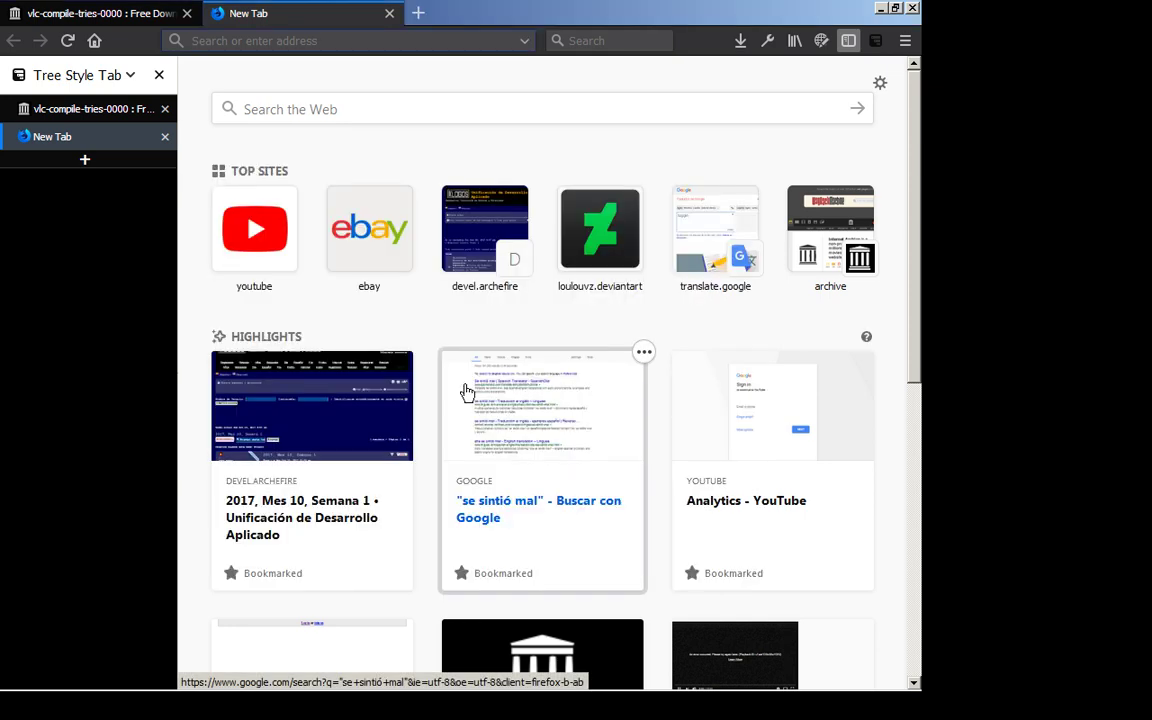
pyautogui.hotkey('ctrl', 't')
pyautogui.write('radiojacaro.com/')
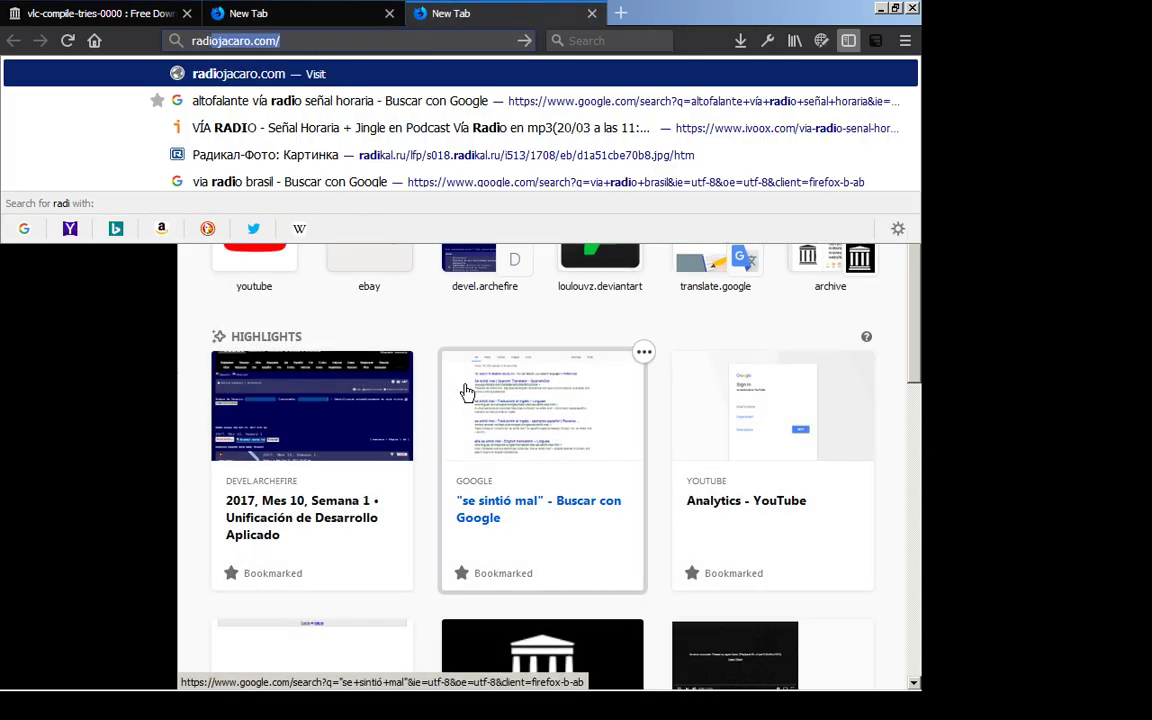
pyautogui.press('Return')
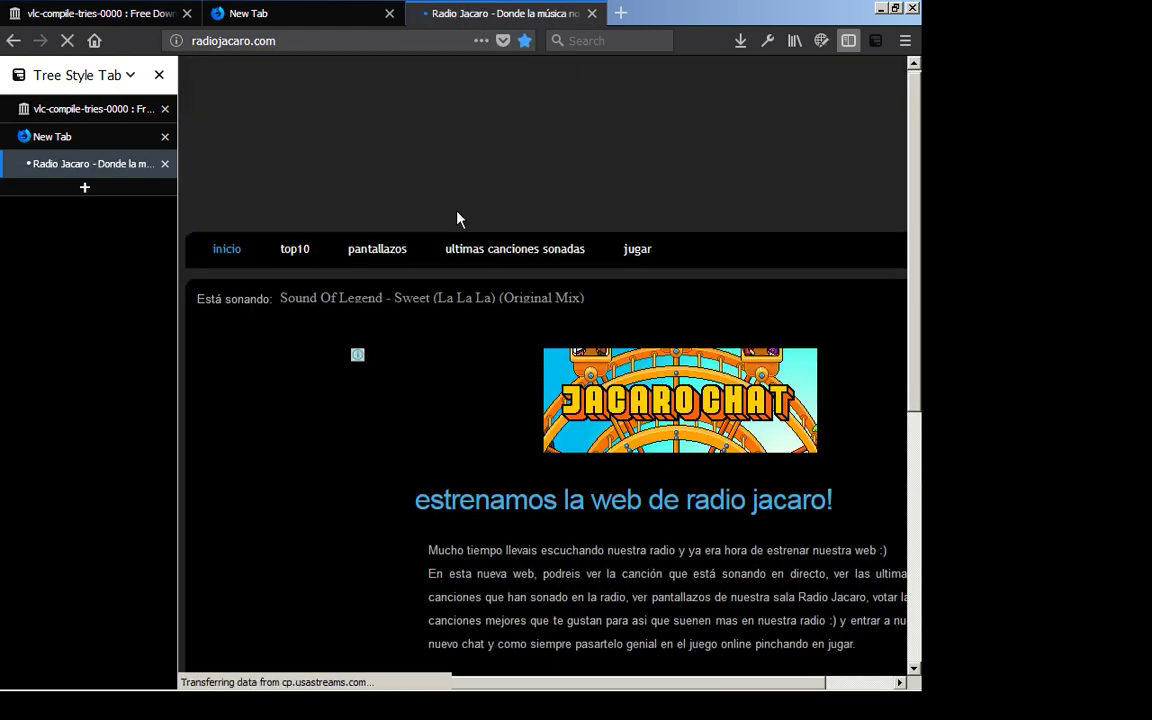
# Start the RadioJacaro player at the foot of the page and mute its sound
pyautogui.scroll(-5, 458, 300)
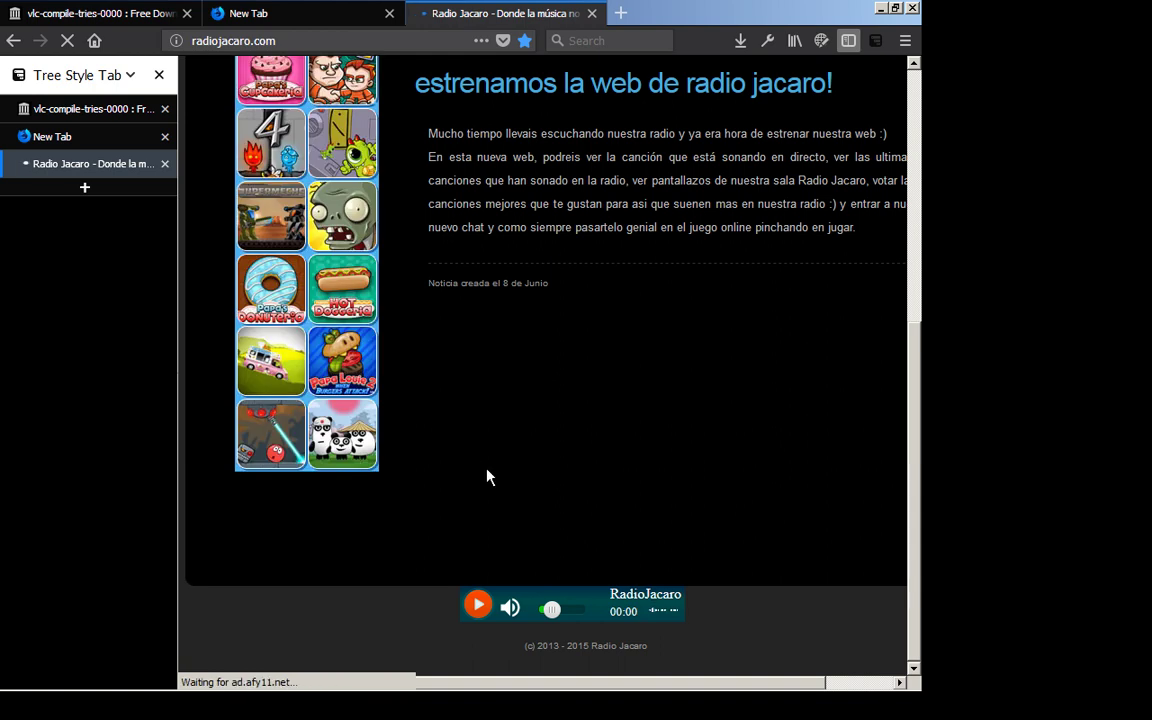
pyautogui.click(483, 605)
pyautogui.click(509, 608)
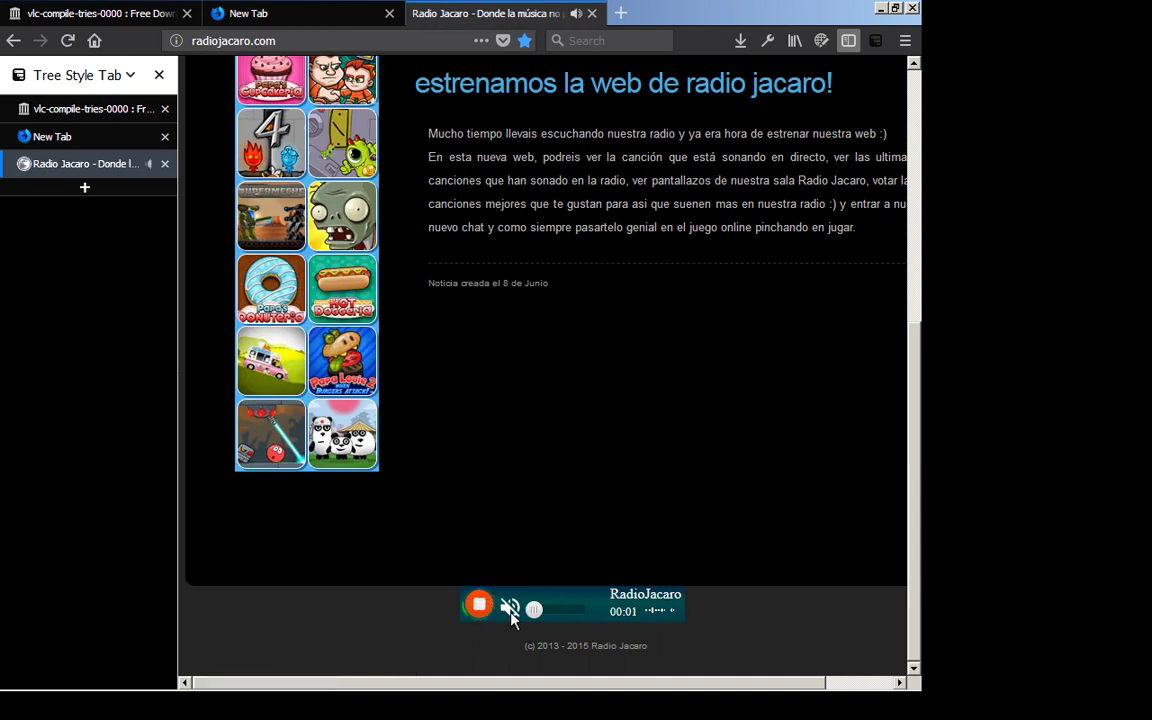
# Open the source code of the Radio Jacaro page in its own tab
pyautogui.rightClick(420, 619)
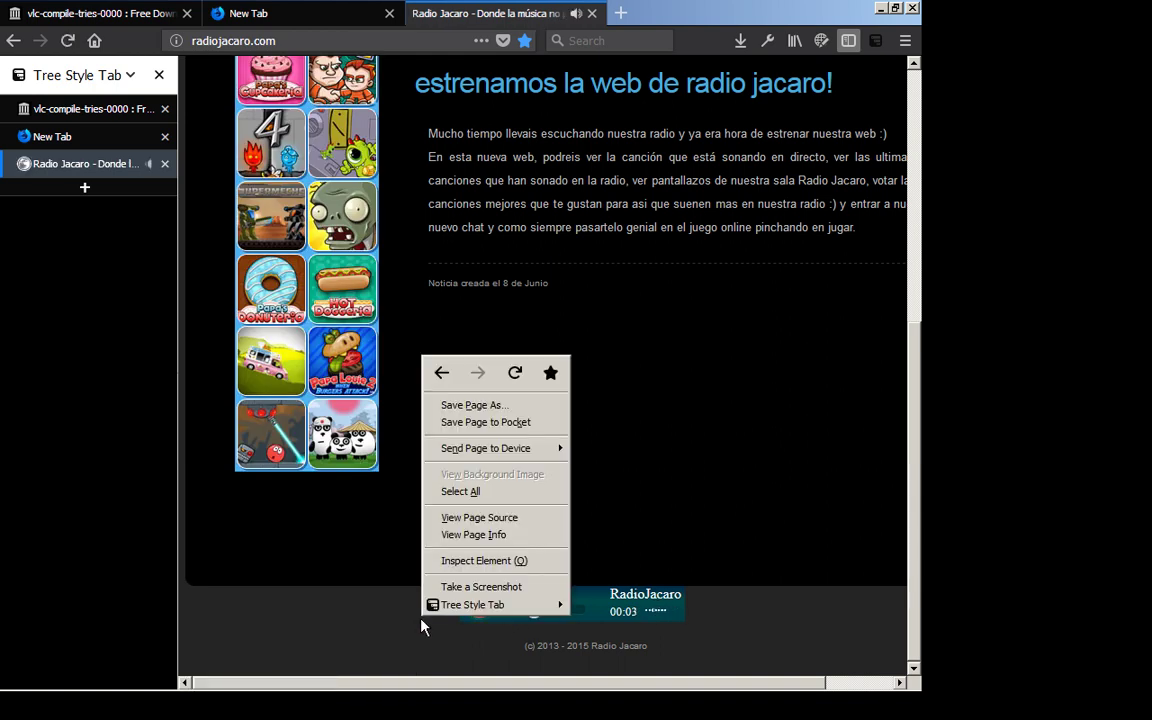
pyautogui.click(512, 518)
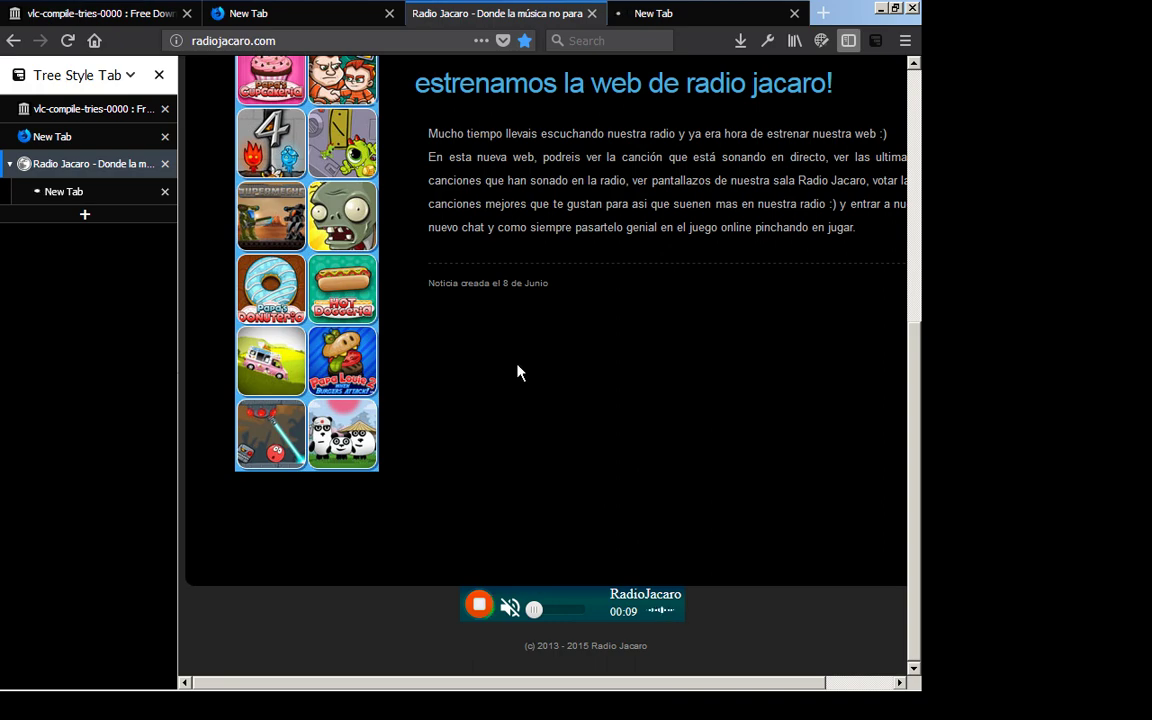
pyautogui.click(705, 12)
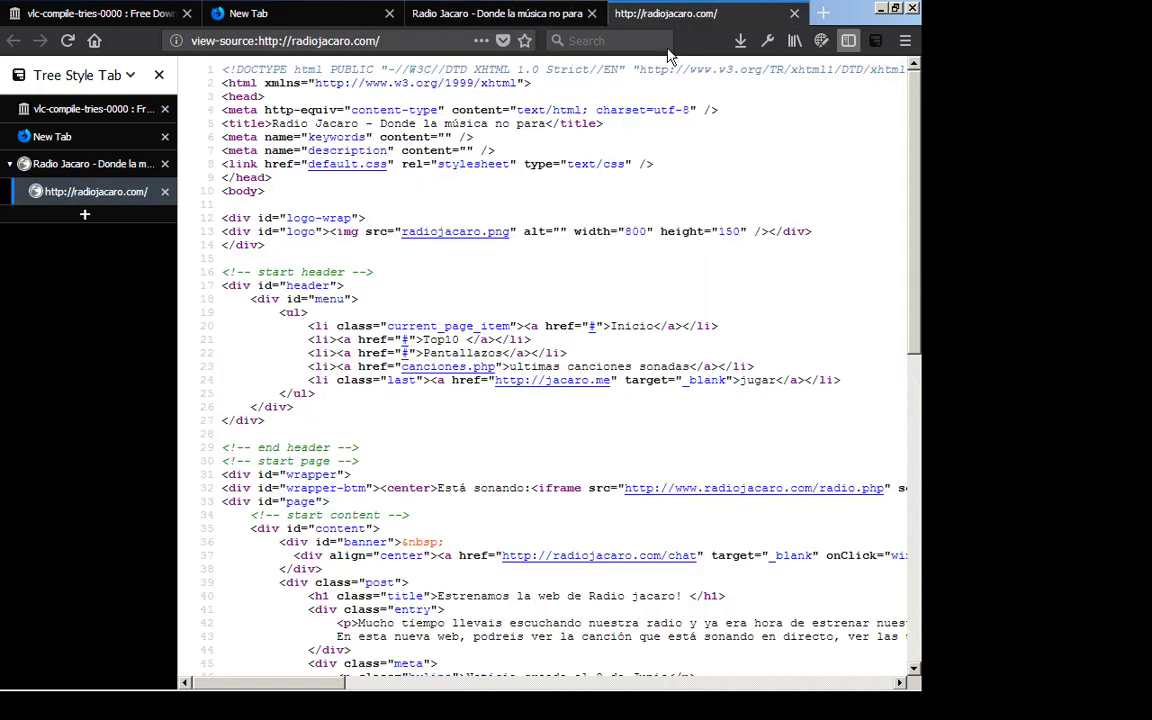
# Examine the radiojacaro.com source code, including its long lines, for the embedded player's iframe and stream address
pyautogui.scroll(-10, 420, 305)
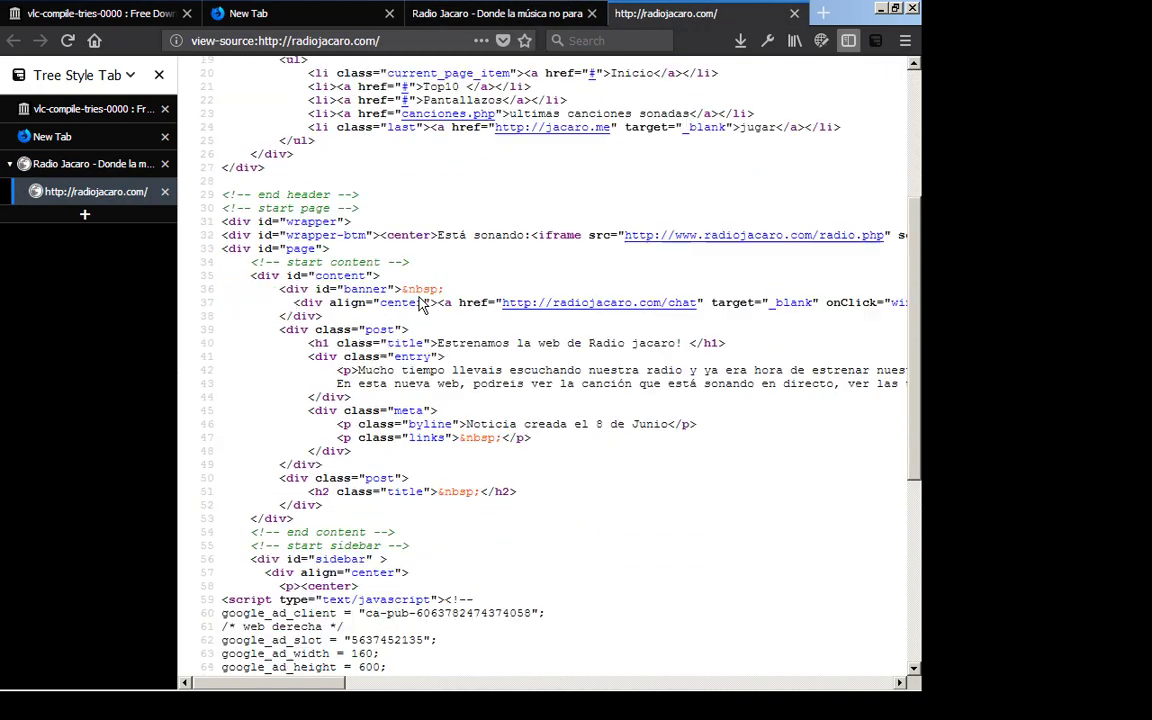
pyautogui.scroll(-5, 420, 305)
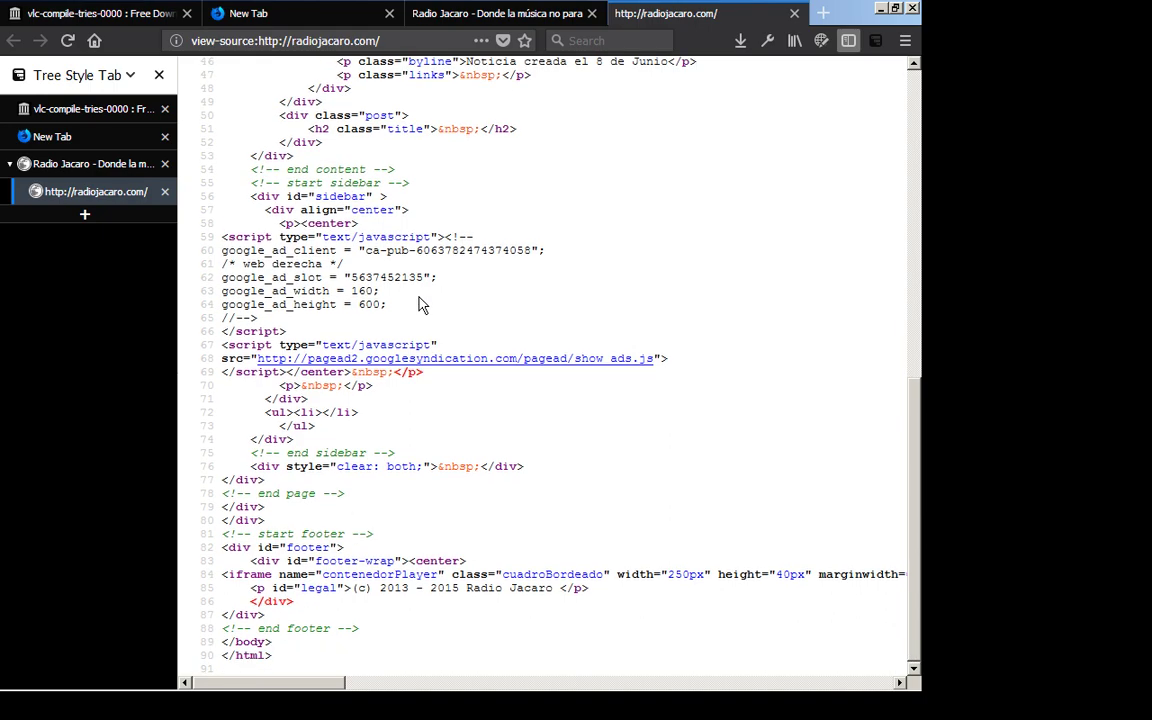
pyautogui.scroll(2, 612, 469)
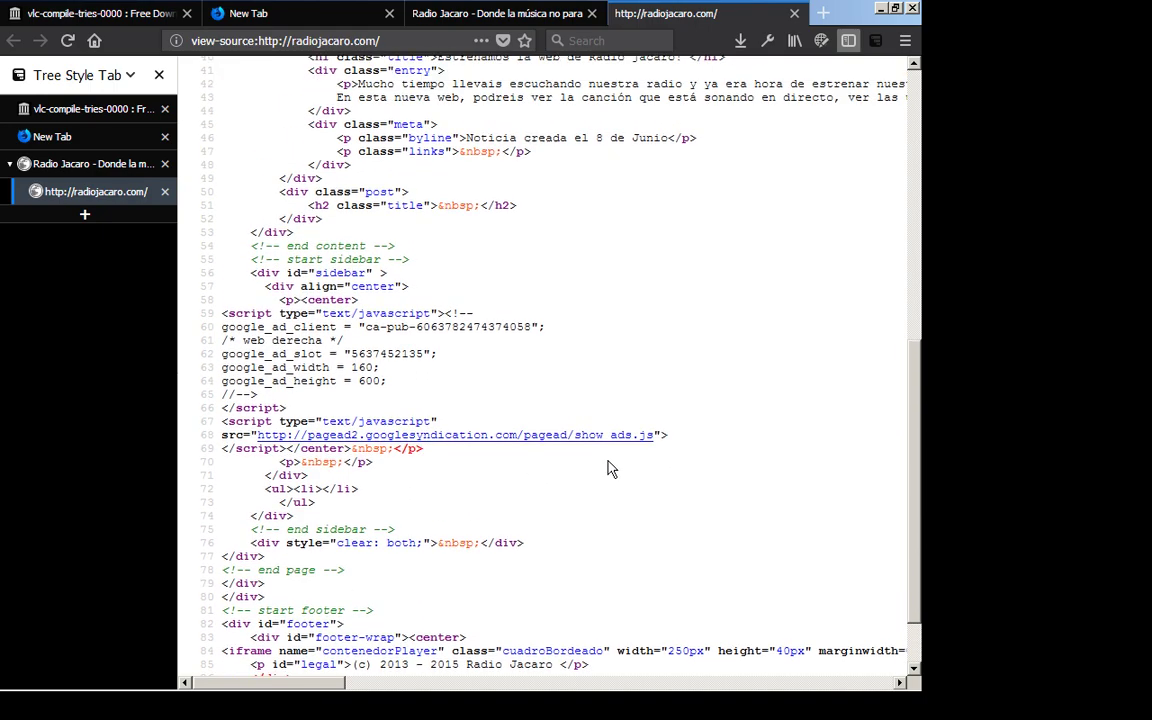
pyautogui.scroll(6, 612, 469)
pyautogui.scroll(5, 612, 469)
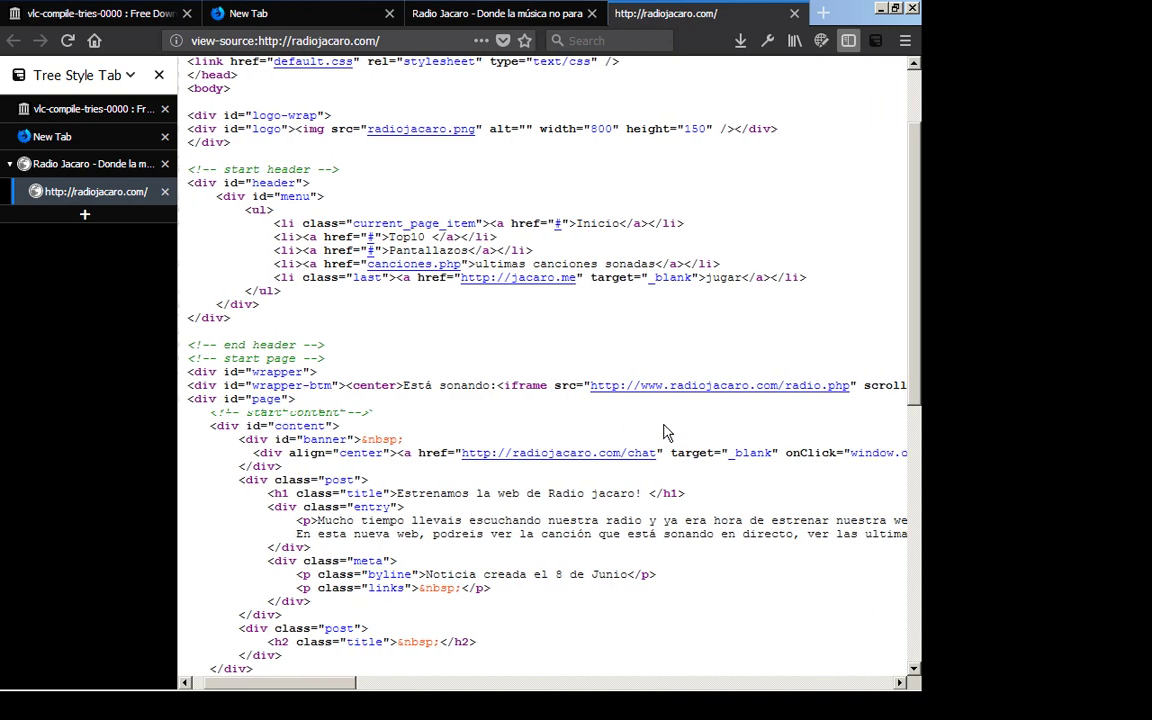
pyautogui.hscroll(10, 663, 432)
pyautogui.hscroll(4, 687, 432)
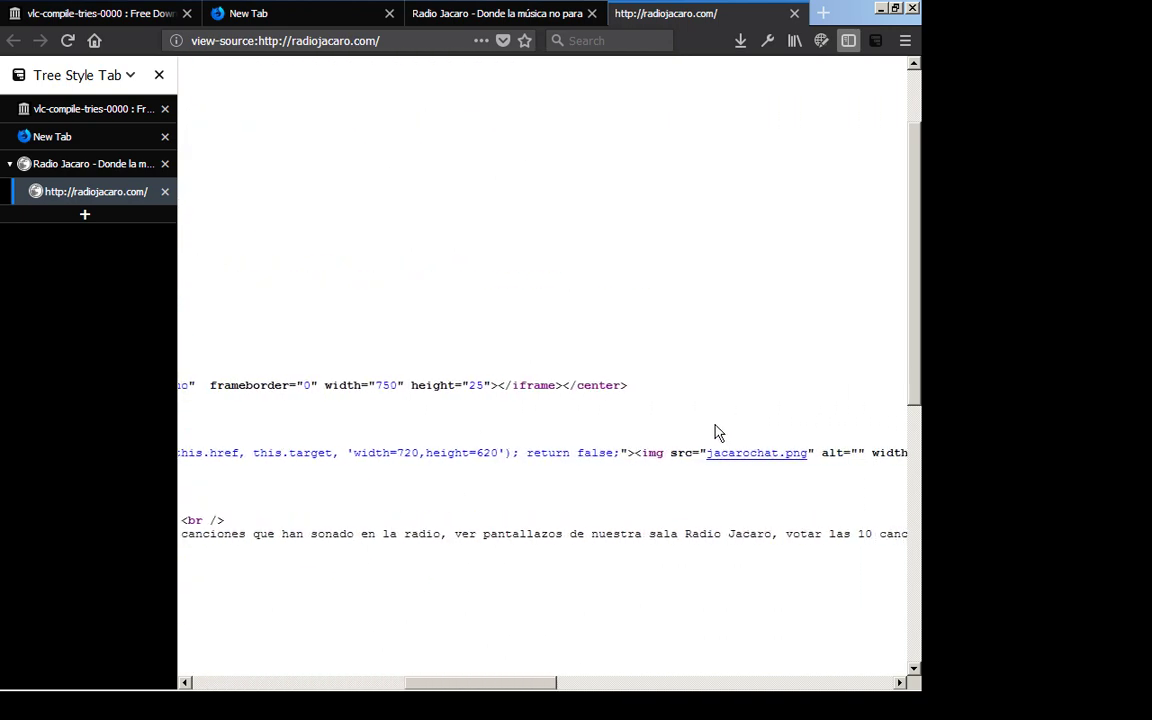
pyautogui.hscroll(-5, 716, 432)
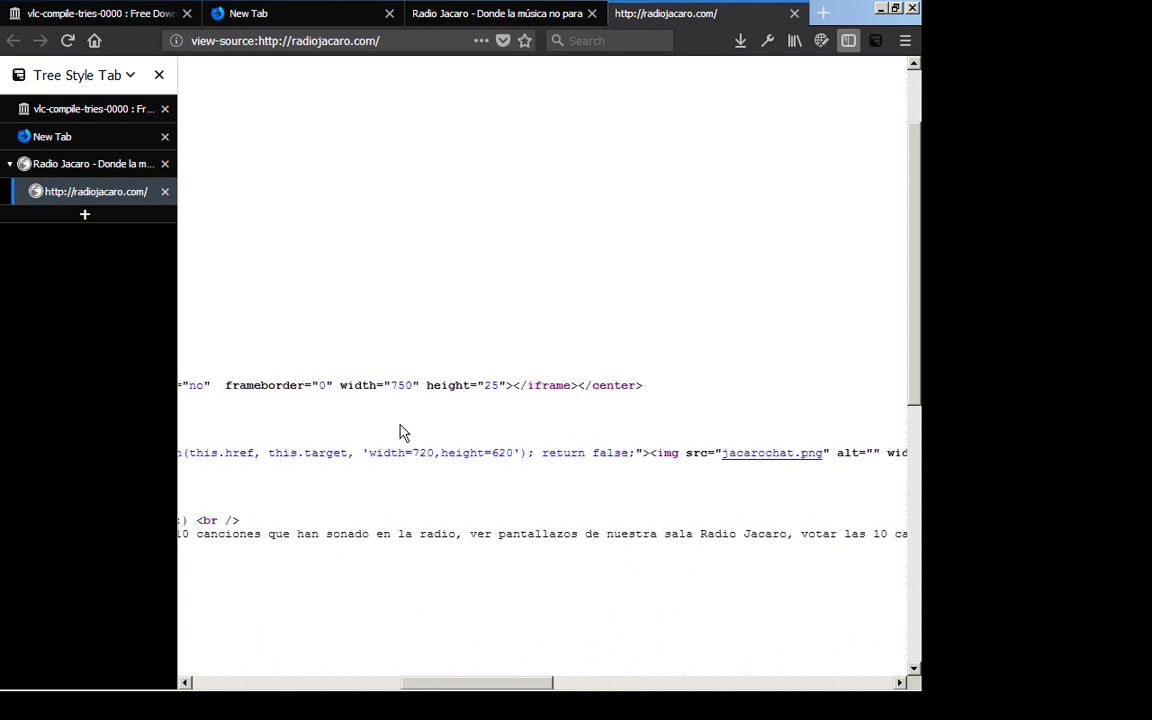
pyautogui.hscroll(-7, 399, 432)
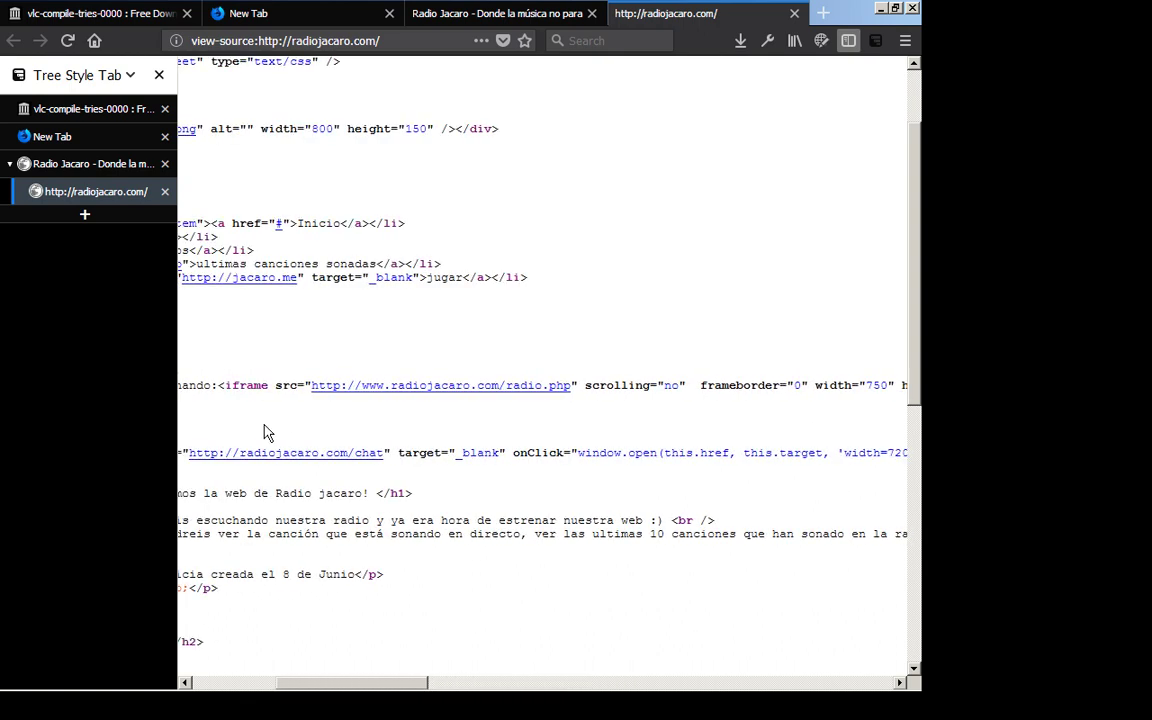
pyautogui.hscroll(-4, 310, 432)
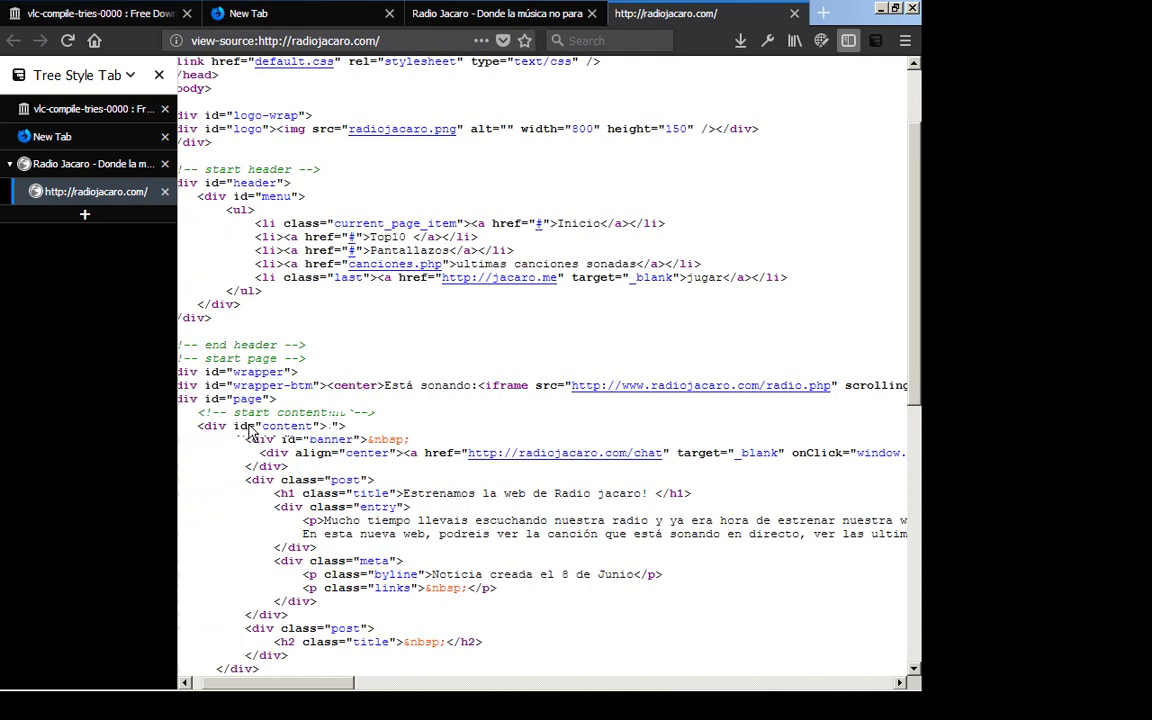
pyautogui.scroll(1, 255, 424)
pyautogui.scroll(3, 250, 424)
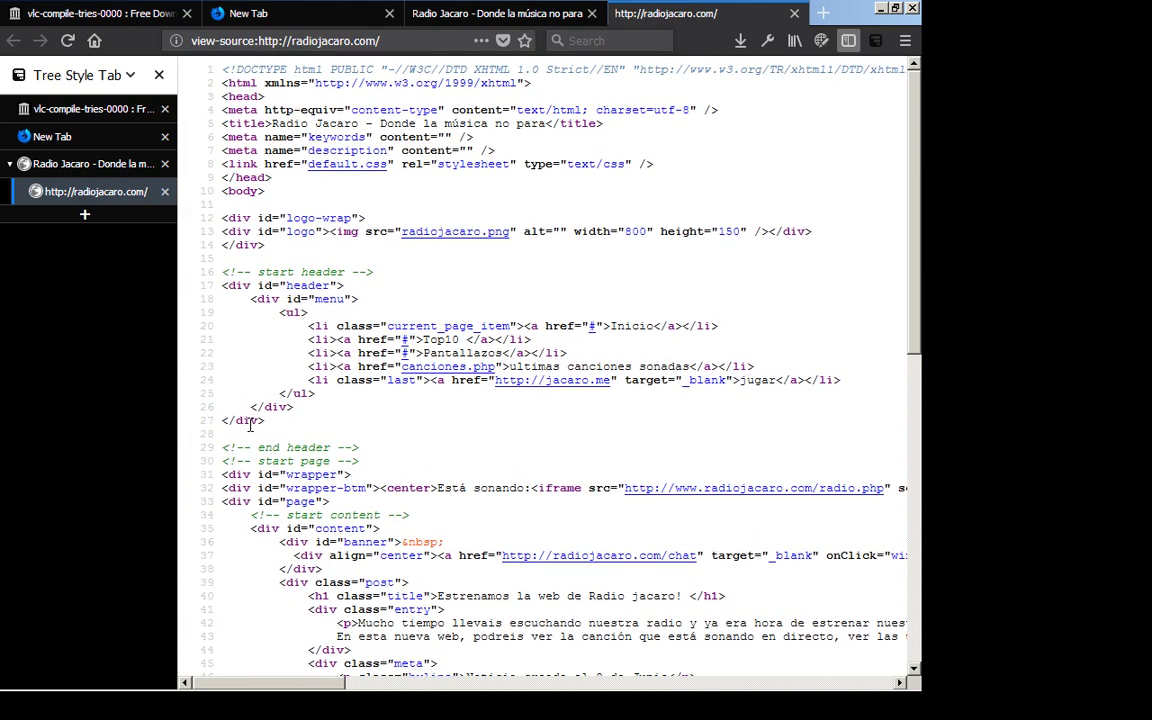
pyautogui.scroll(-15, 250, 424)
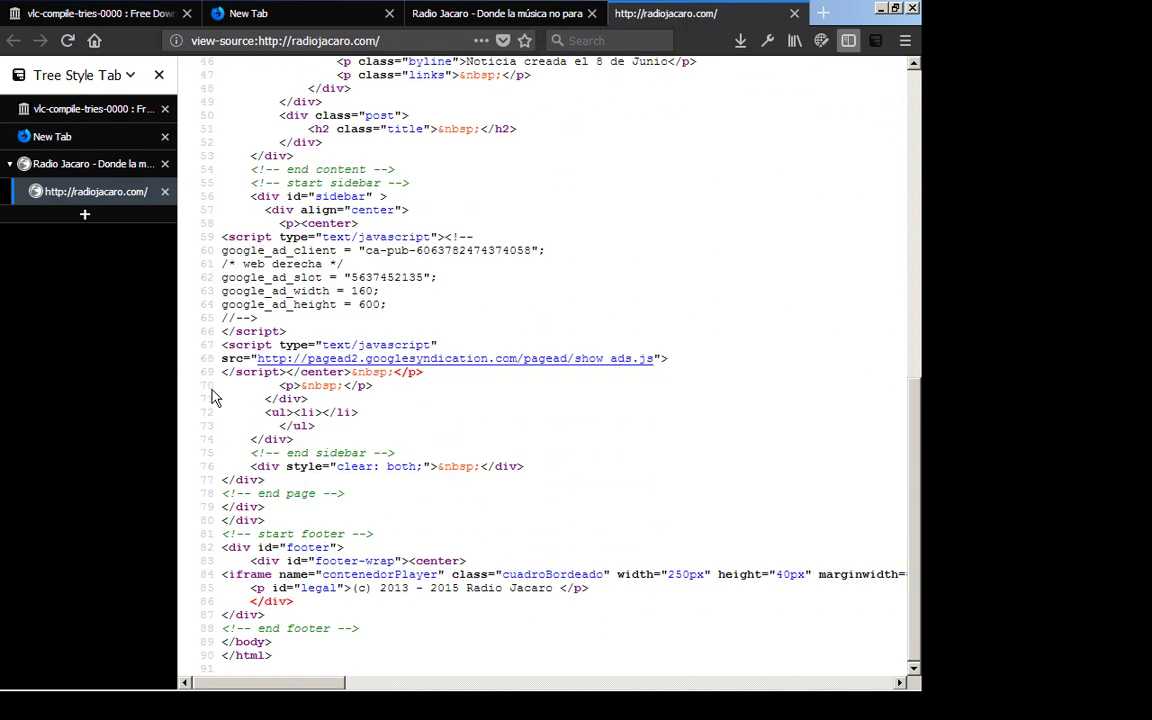
# Return to the Radio Jacaro page and open the source code of the embedded player's frame
pyautogui.click(85, 162)
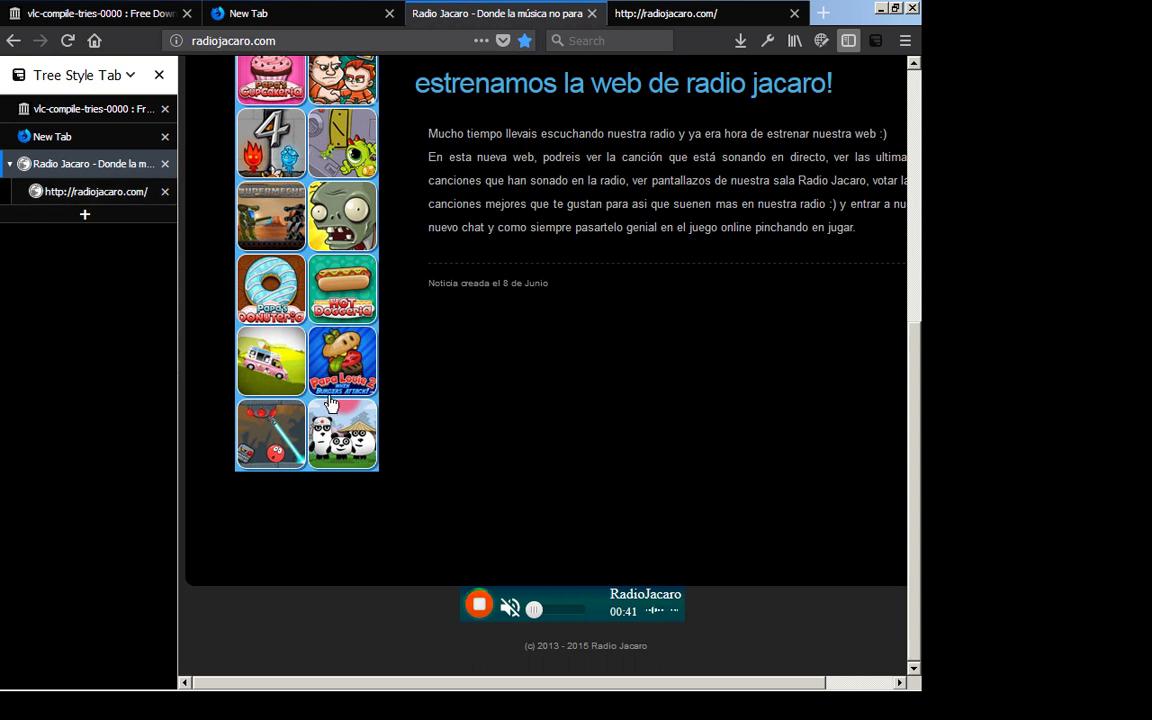
pyautogui.rightClick(575, 600)
pyautogui.moveTo(625, 540)
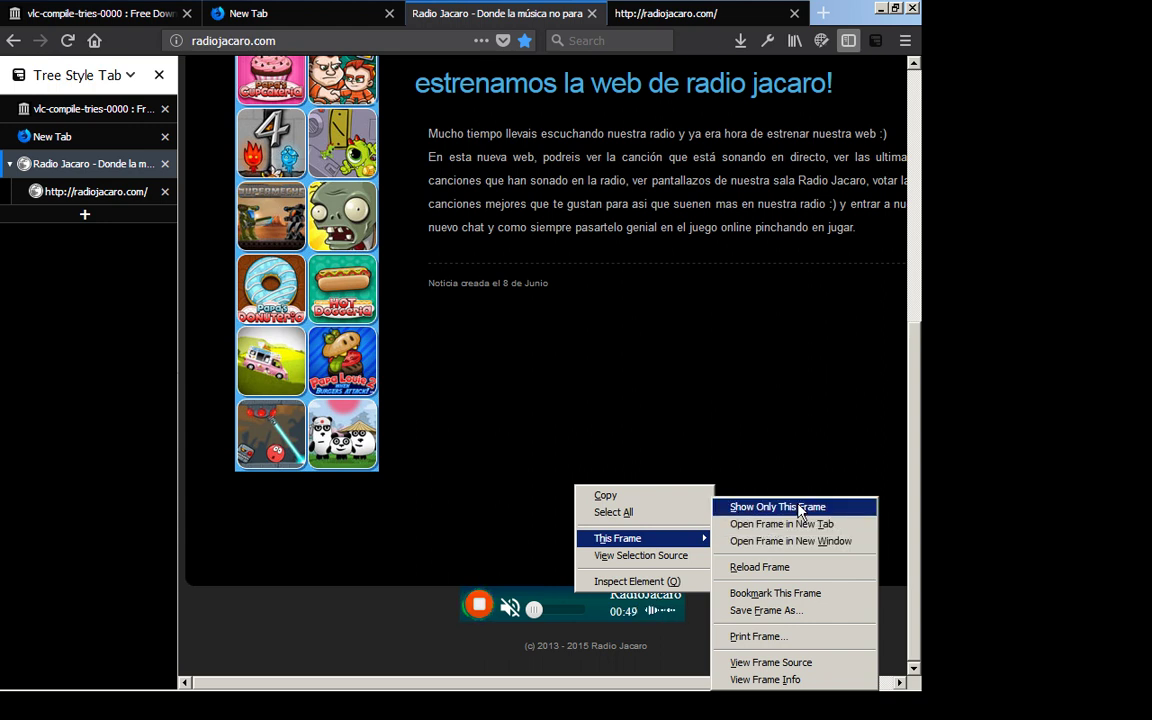
pyautogui.click(800, 663)
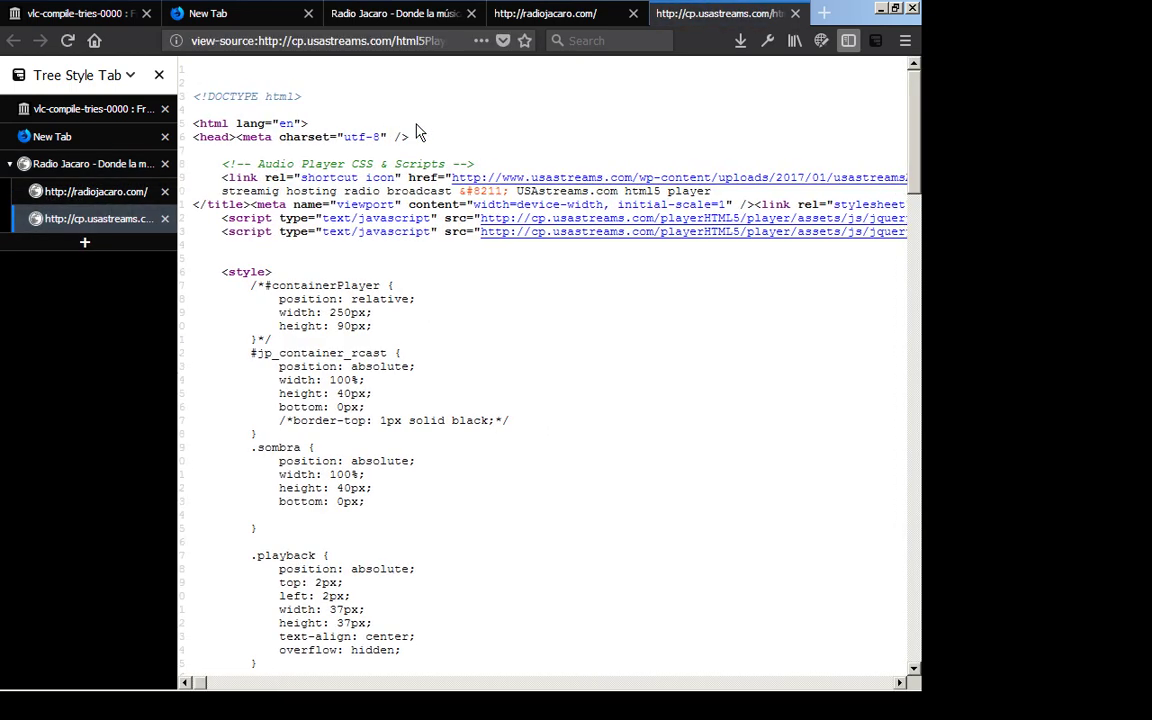
# Examine the player frame's source code, including its long script, form and audio lines, for the radio stream address
pyautogui.hscroll(5, 418, 132)
pyautogui.hscroll(3, 418, 132)
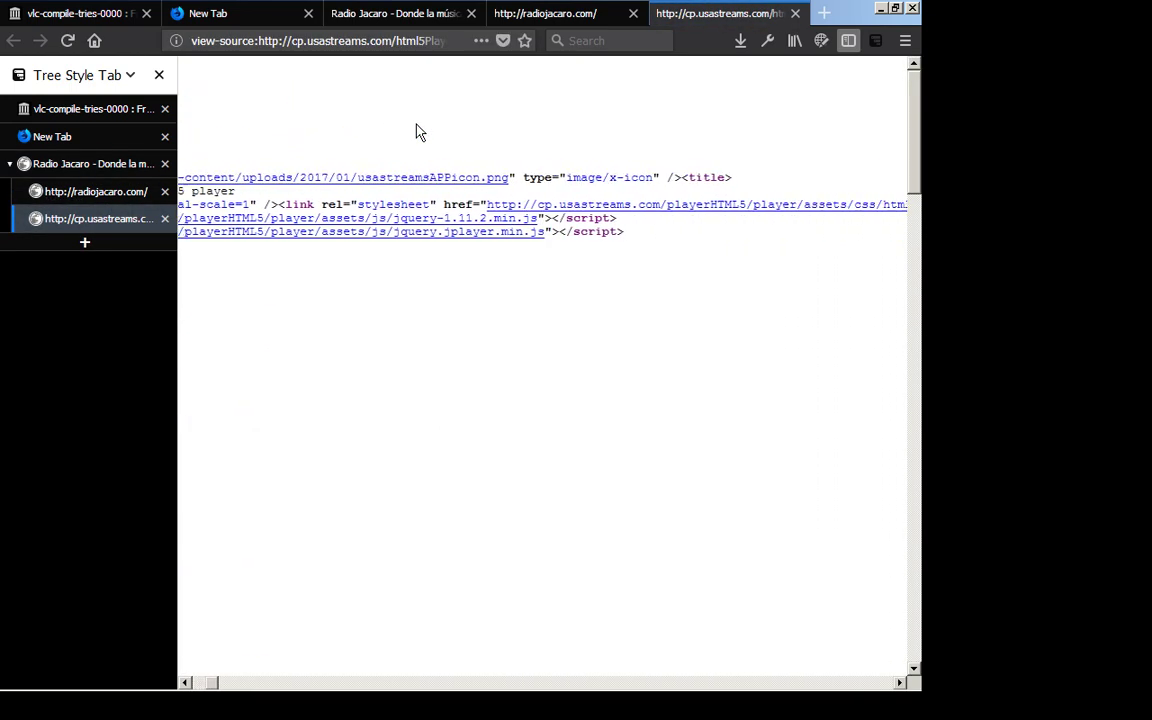
pyautogui.hscroll(5, 418, 132)
pyautogui.hscroll(-10, 418, 132)
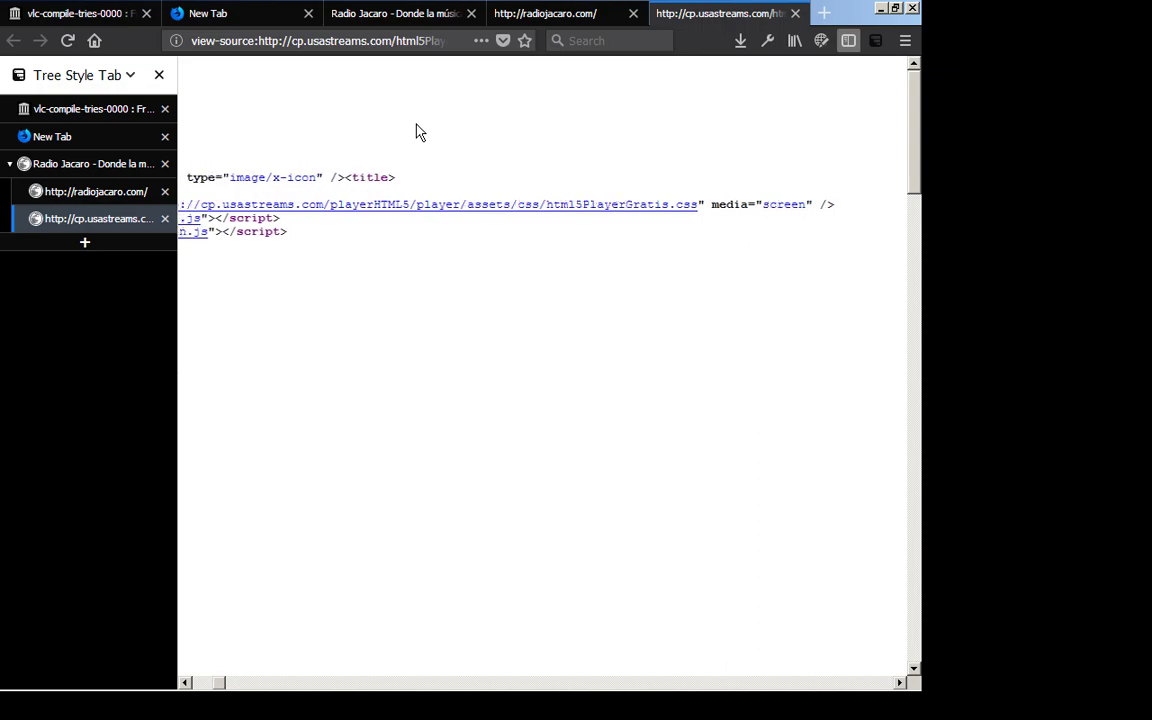
pyautogui.hscroll(-4, 418, 132)
pyautogui.scroll(-20, 418, 132)
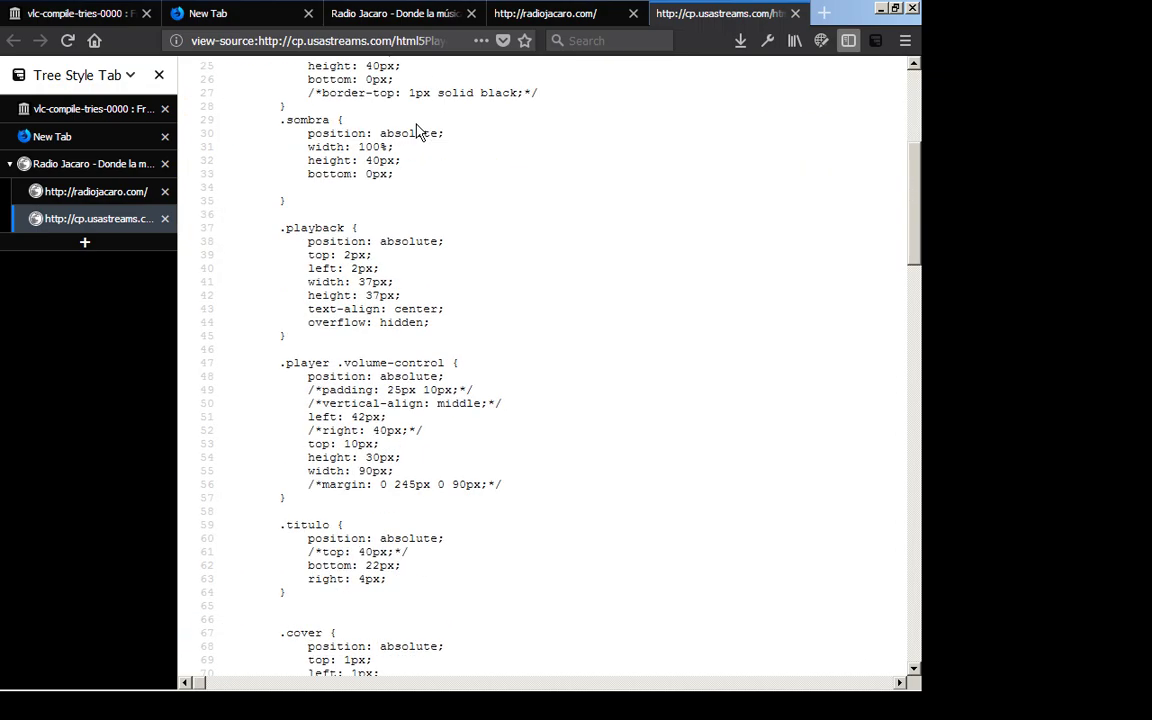
pyautogui.scroll(5, 418, 132)
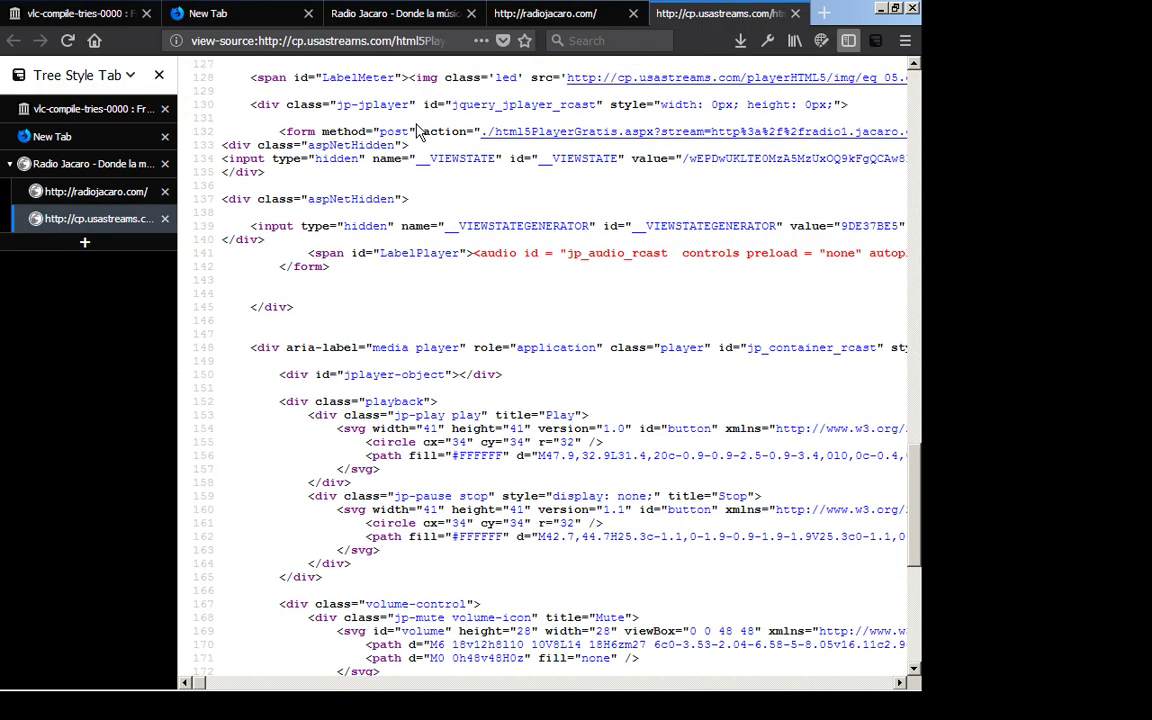
pyautogui.hscroll(3, 418, 132)
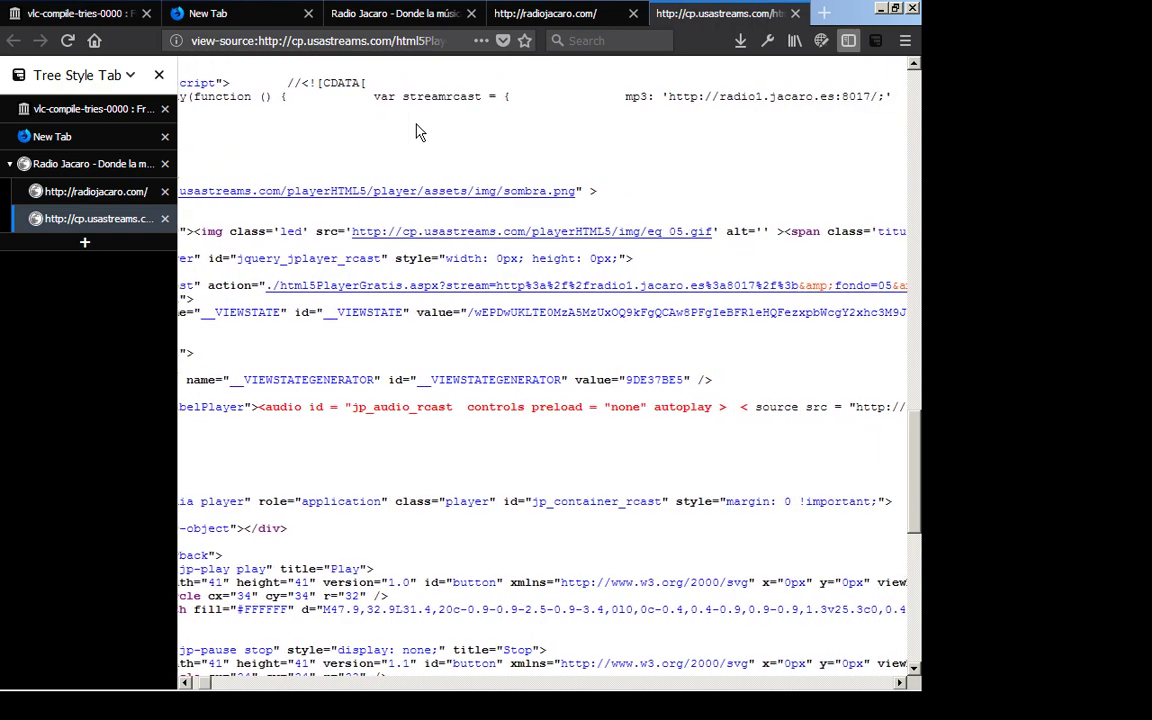
pyautogui.hscroll(3, 418, 132)
pyautogui.hscroll(3, 418, 132)
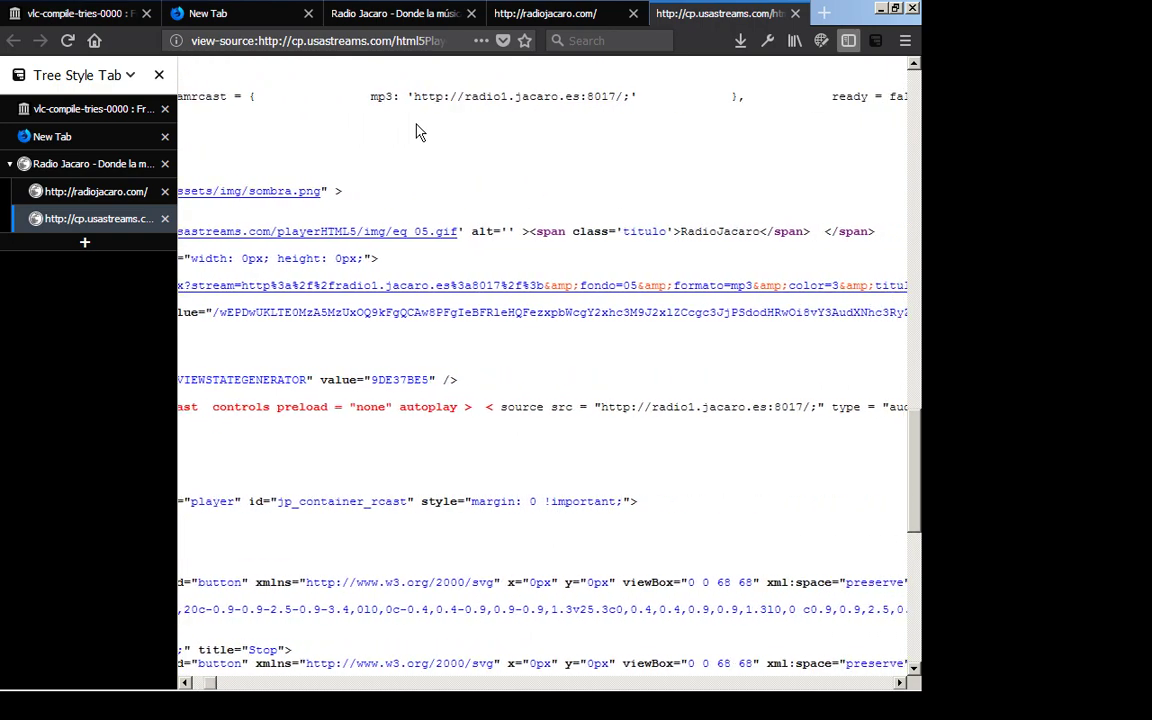
pyautogui.hscroll(2, 418, 132)
pyautogui.hscroll(-8, 418, 132)
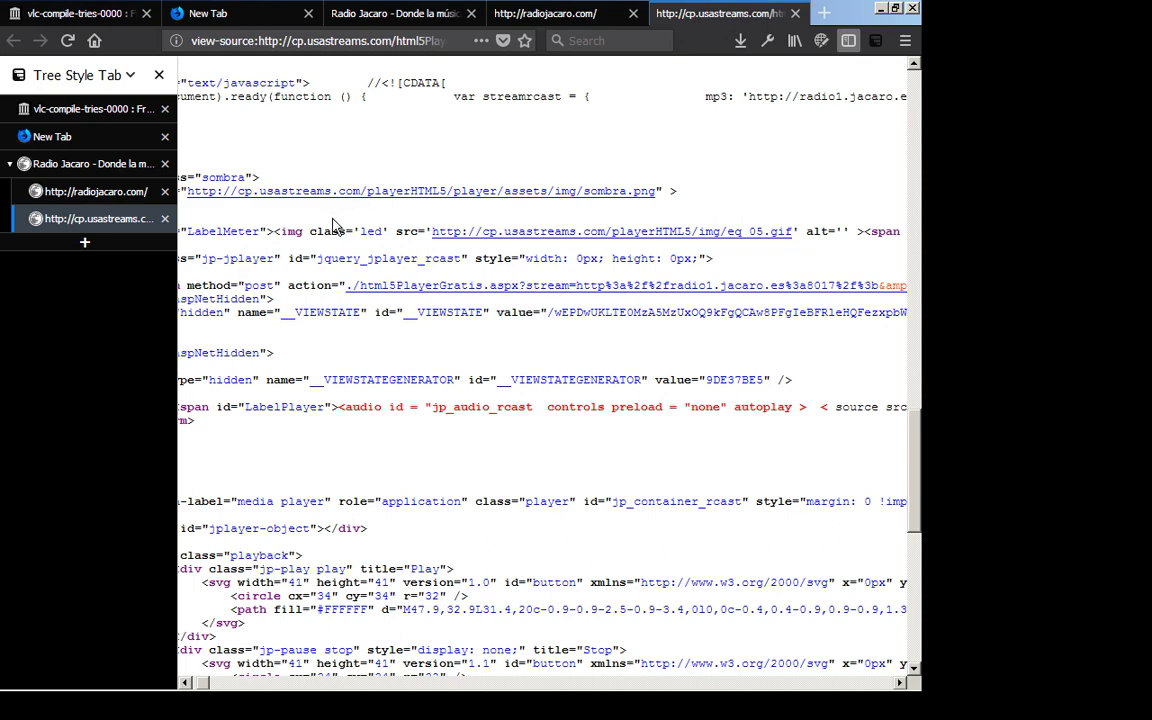
pyautogui.hscroll(2, 340, 285)
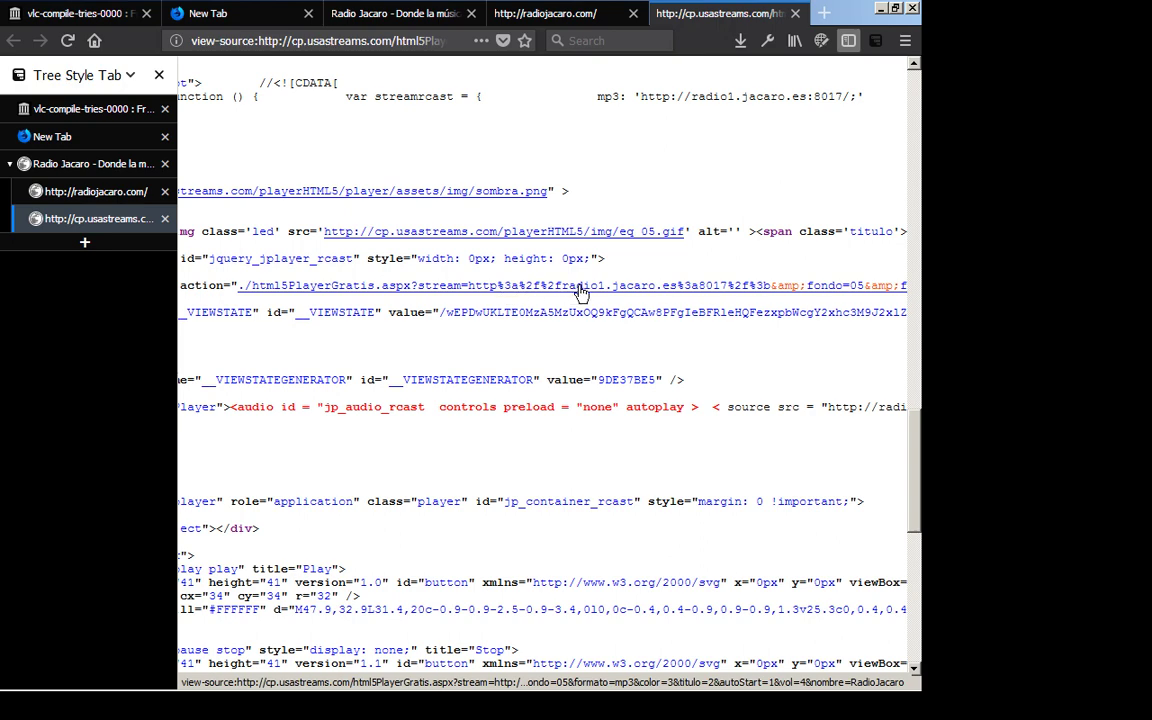
# Bring up the available actions for the html5PlayerGratis.aspx stream link in the form's action attribute
pyautogui.rightClick(690, 290)
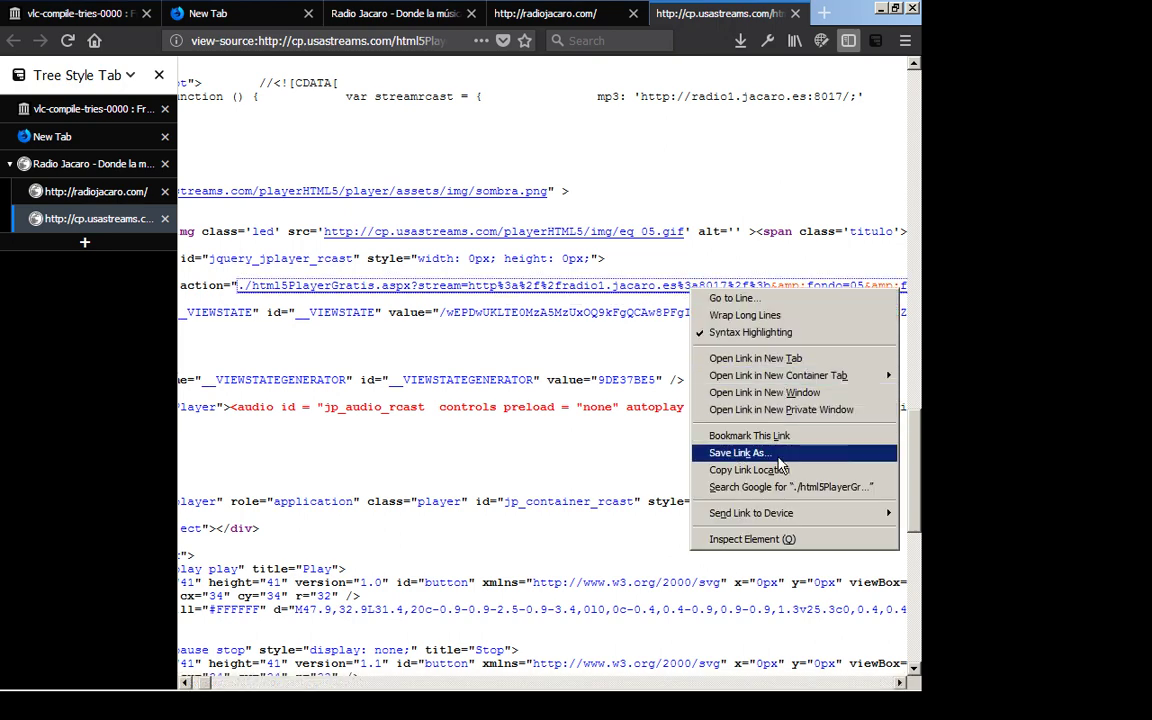